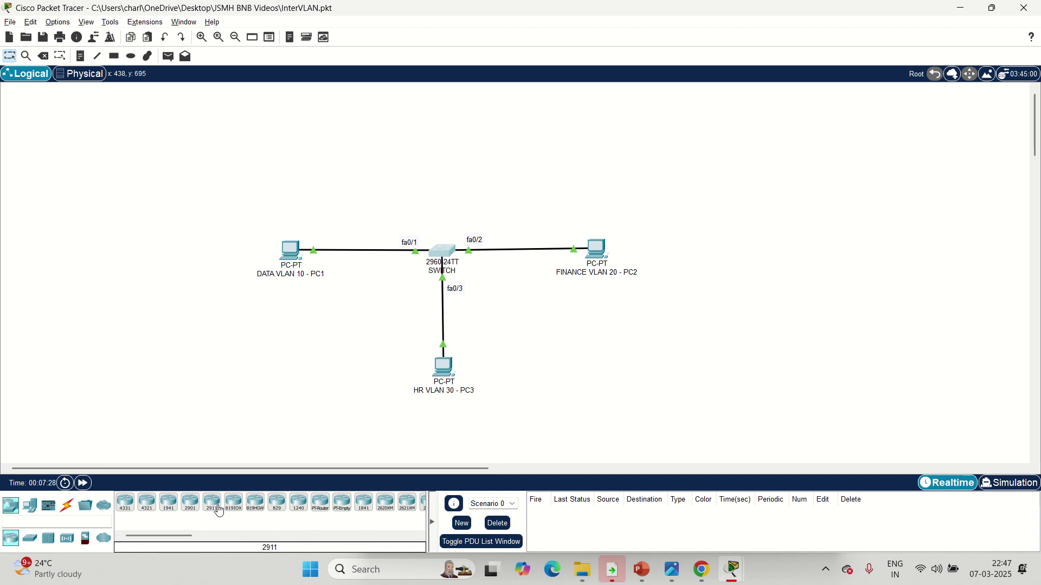
Step: Place a 2911 router in the empty space above the switch
click(212, 503)
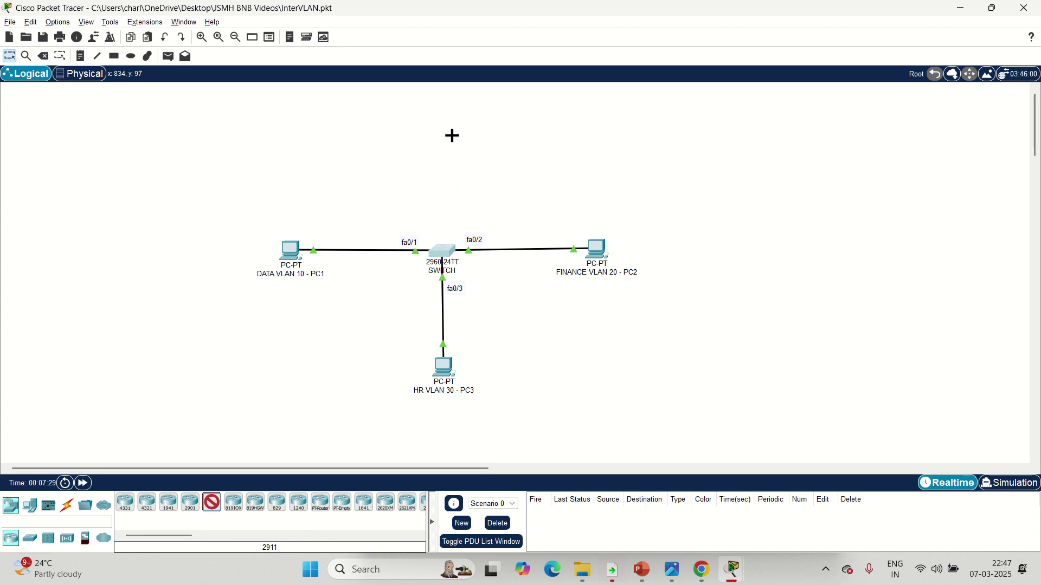
click(430, 129)
drag(432, 134, 440, 133)
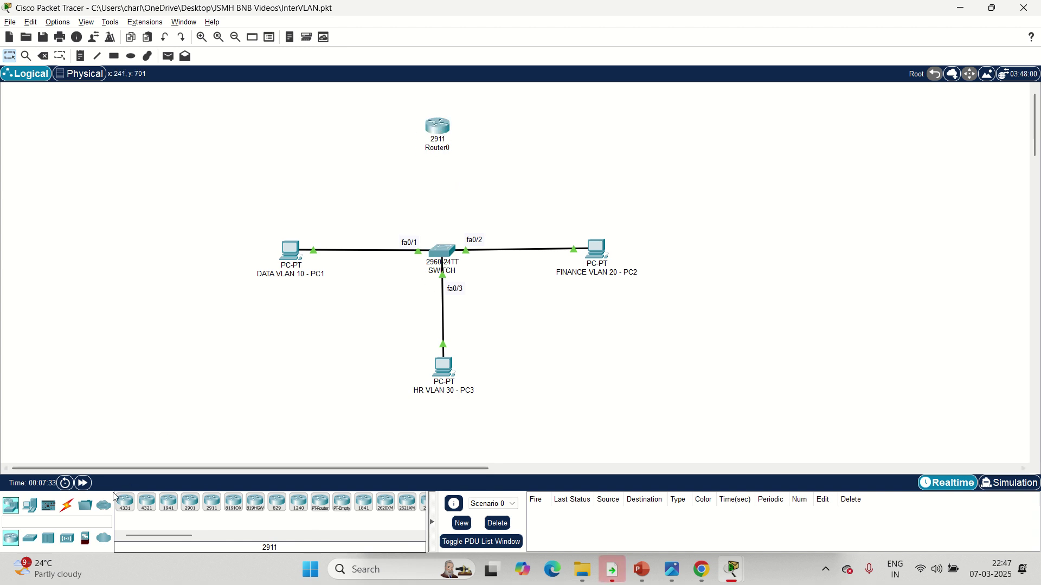
Step: Connect the switch to the router's GigabitEthernet0/1 with a copper straight-through cable and align the router above the switch
click(67, 505)
click(168, 504)
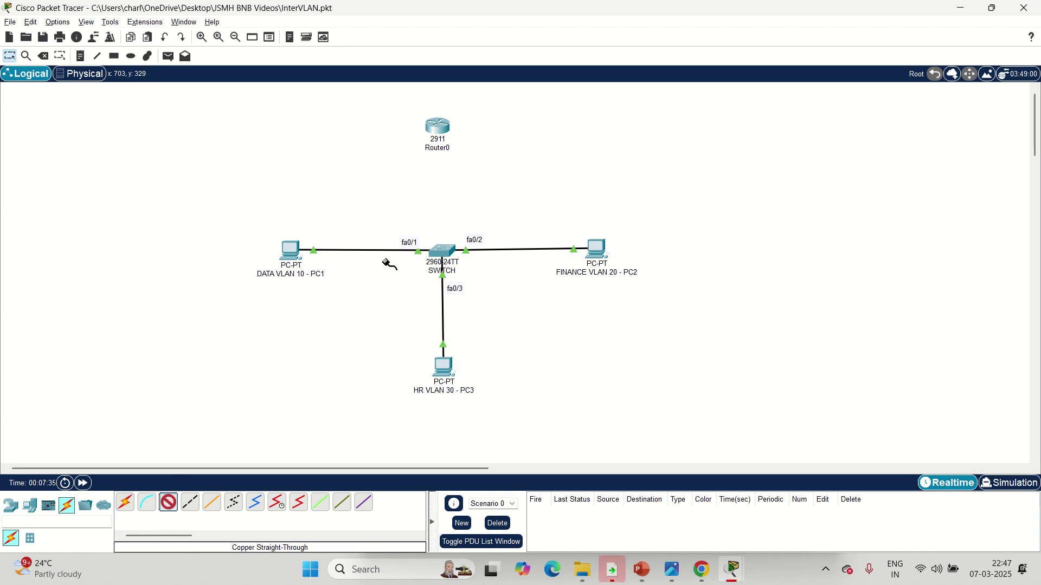
click(439, 252)
click(487, 277)
click(441, 128)
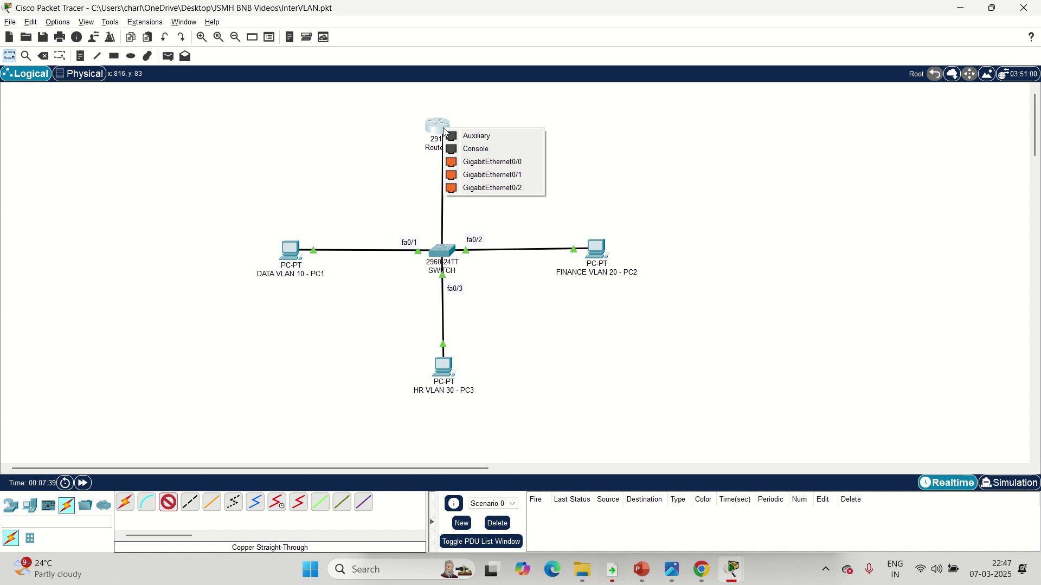
click(488, 174)
drag(438, 128, 448, 126)
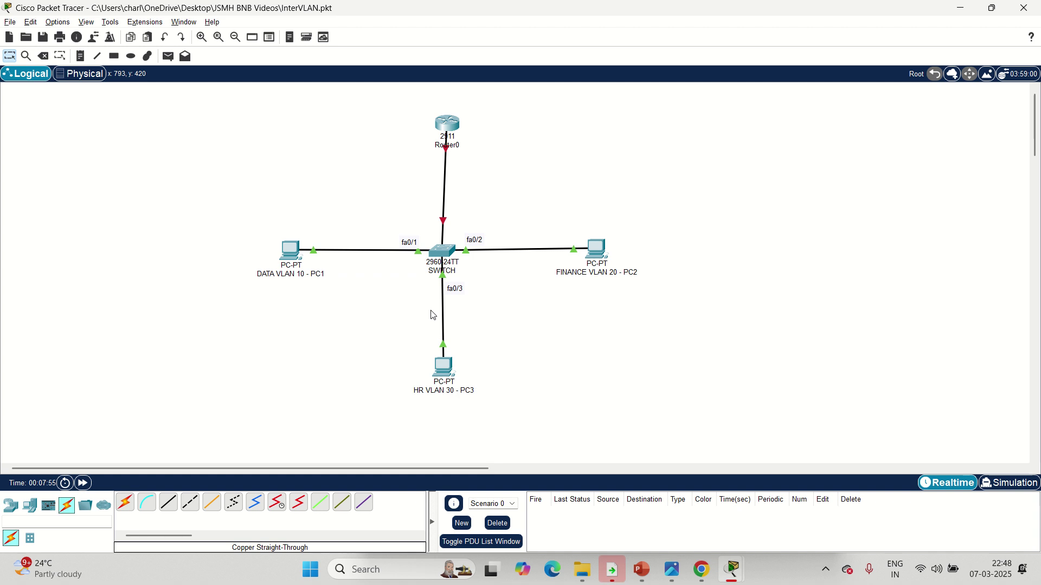
Step: Open the router's command line and decline the initial configuration dialog
click(458, 127)
click(455, 106)
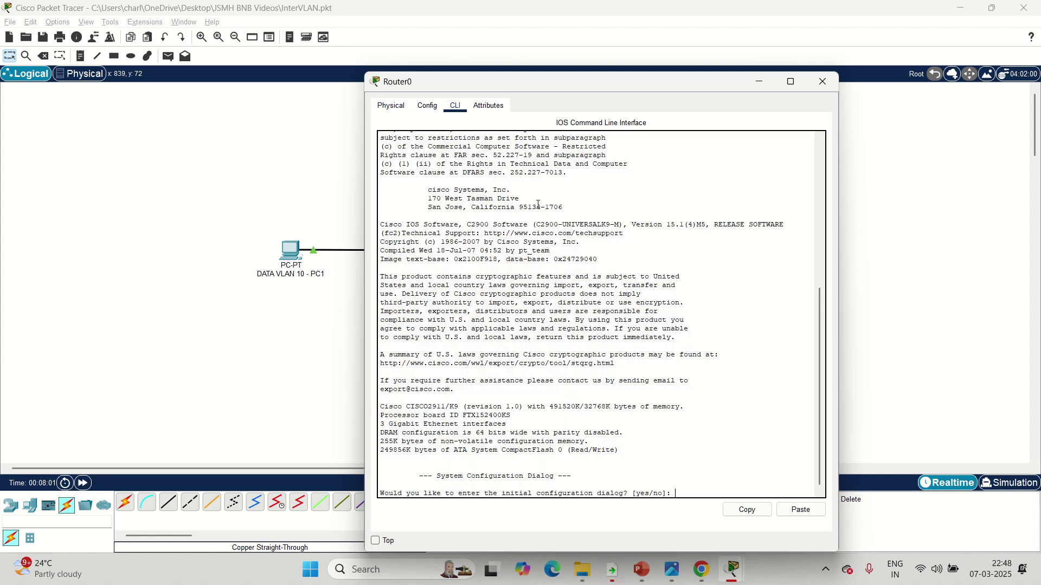
key(Return)
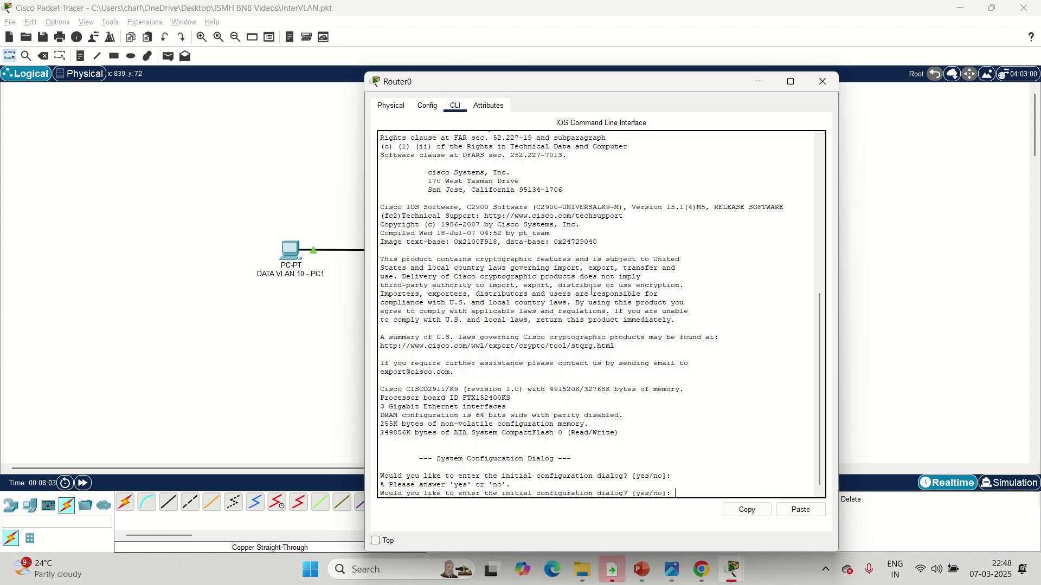
text(no)
key(Return)
key(Return)
Step: Enter privileged EXEC mode on the router and show the brief IP interface list
text(shwo i)
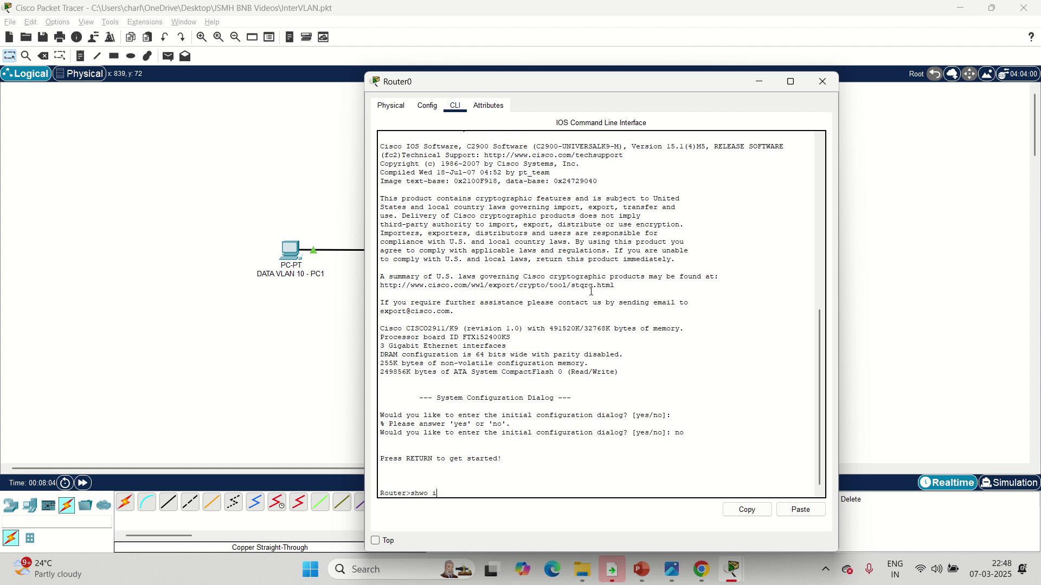
text(p int br)
key(Return)
text(en)
key(Return)
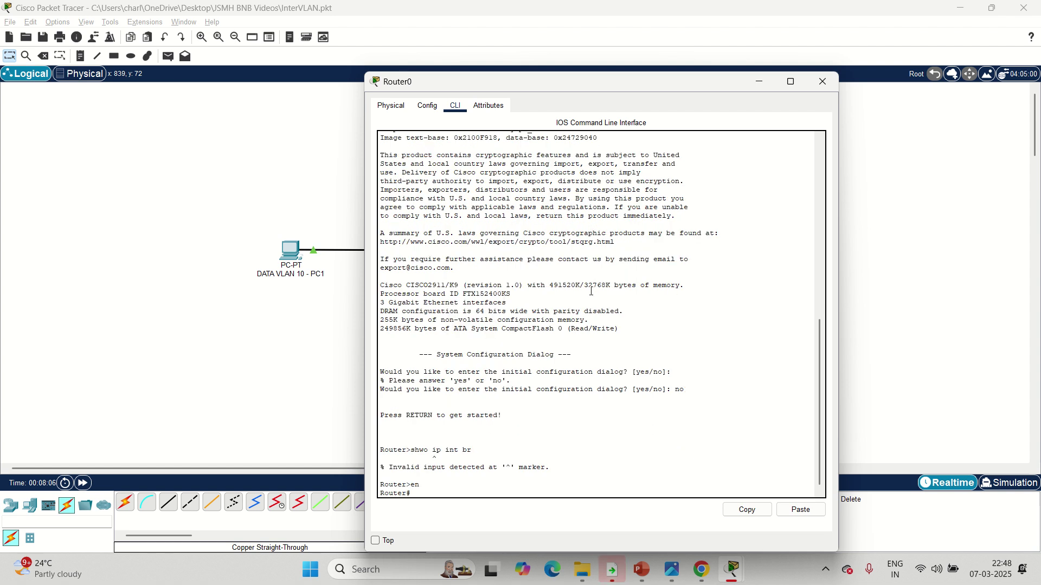
text(sho ip int b)
key(Return)
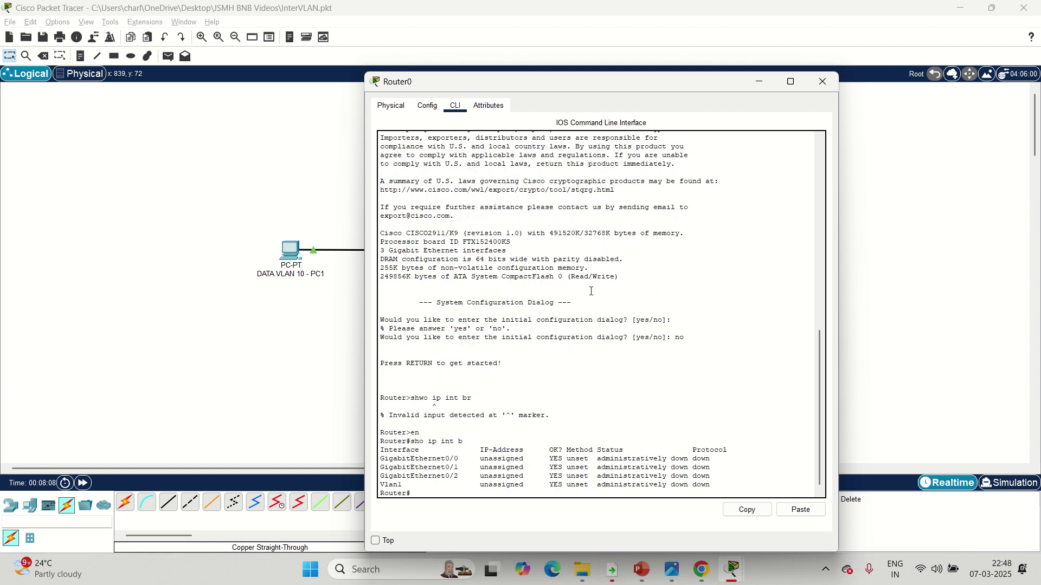
Step: Enter global configuration mode, select interface gi0/1, and close the router window
text(config)
key(Return)
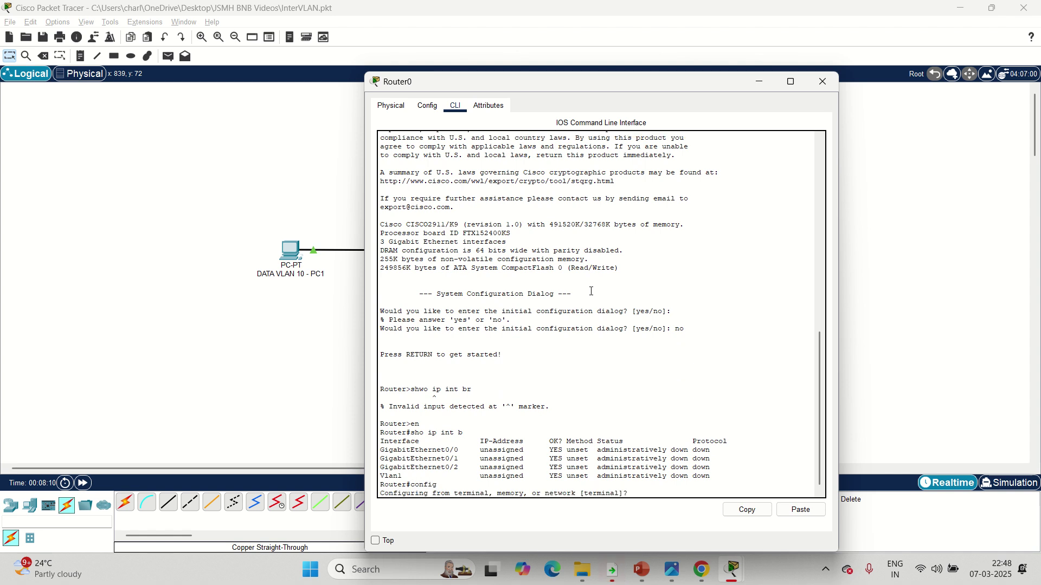
text(int)
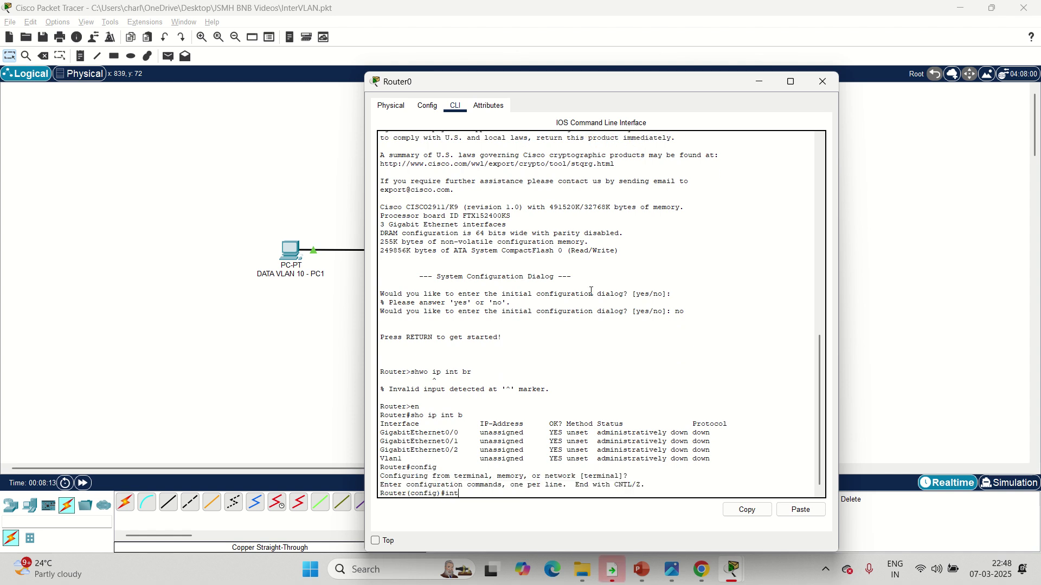
text( gi0/1)
key(Return)
key(Return)
key(Return)
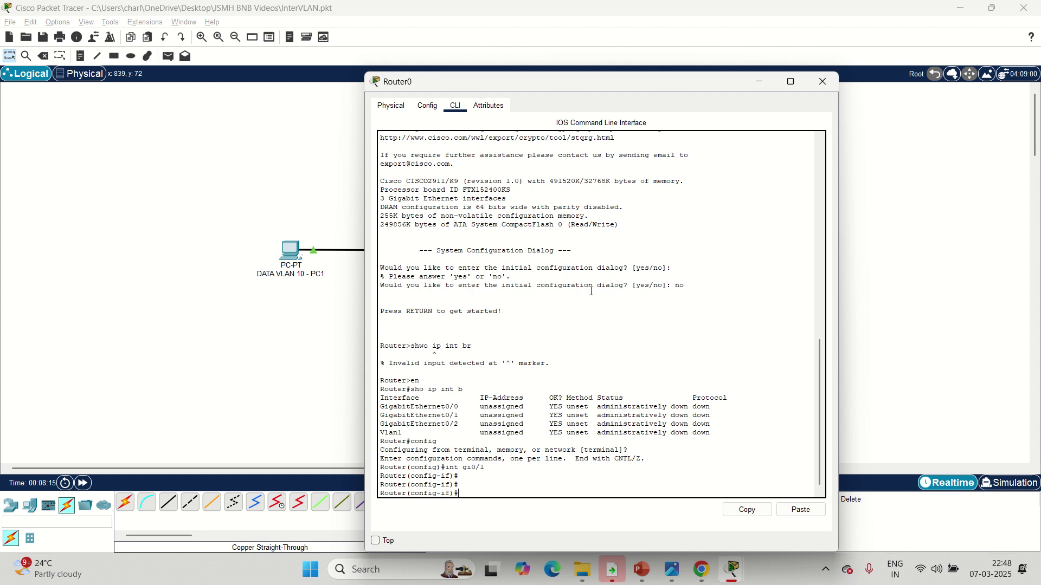
key(alt+F4)
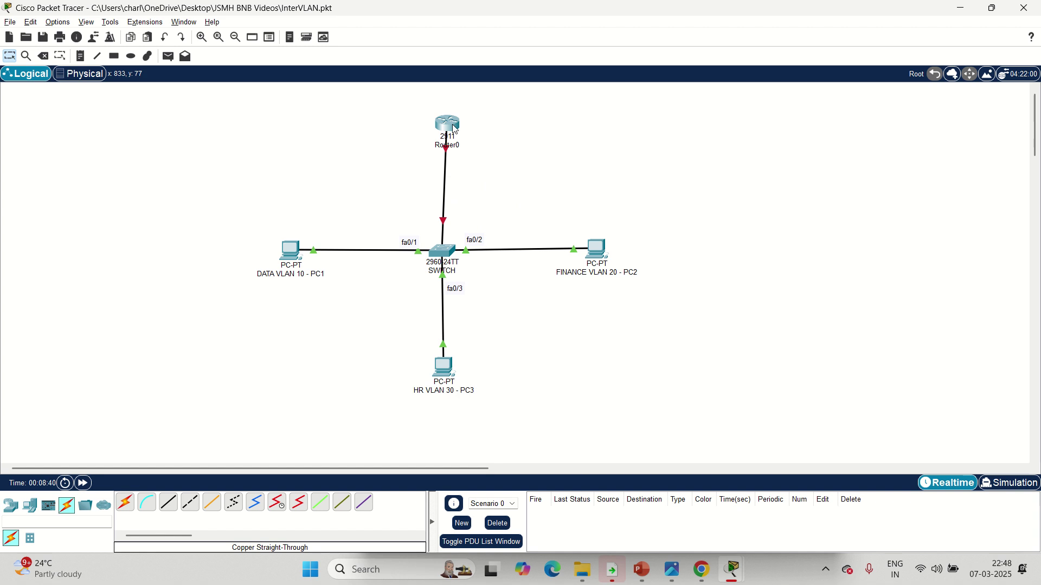
Step: Reopen the router's command line and create subinterface gi0/1.10
mouse_move(453, 132)
click(453, 125)
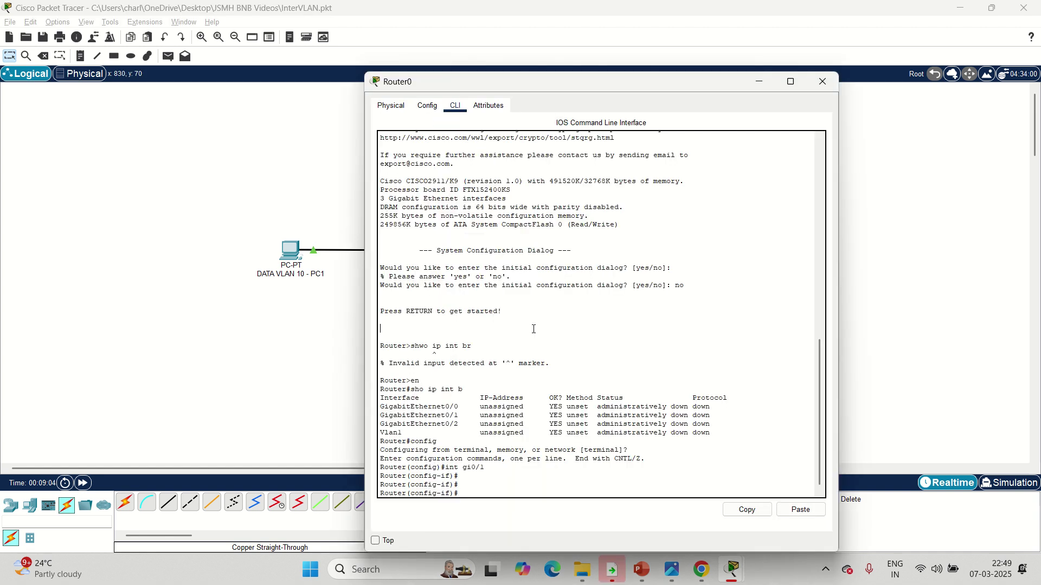
key(Return)
key(Return)
key(Return)
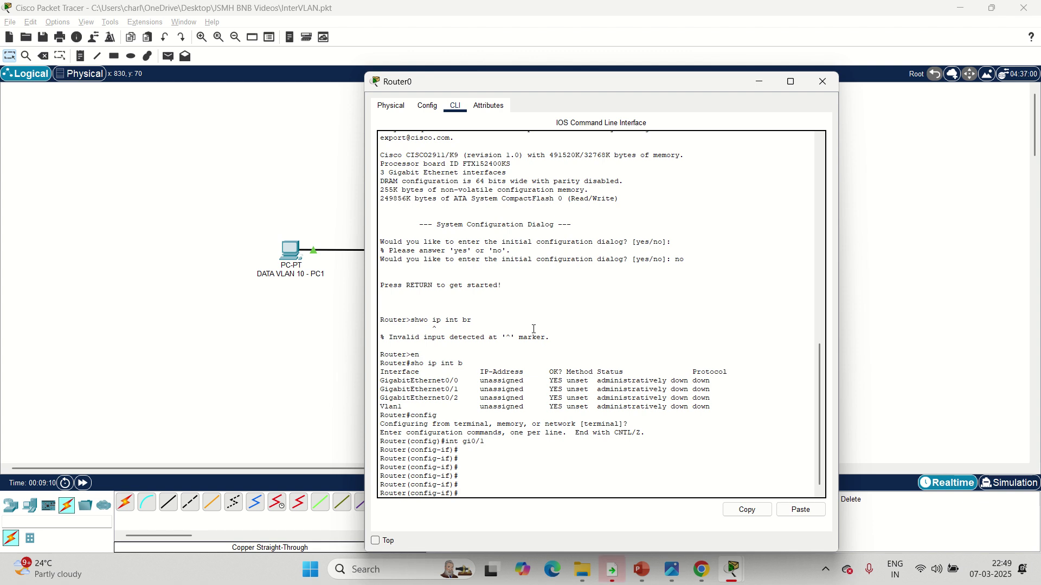
key(Return)
key(Return)
text(in)
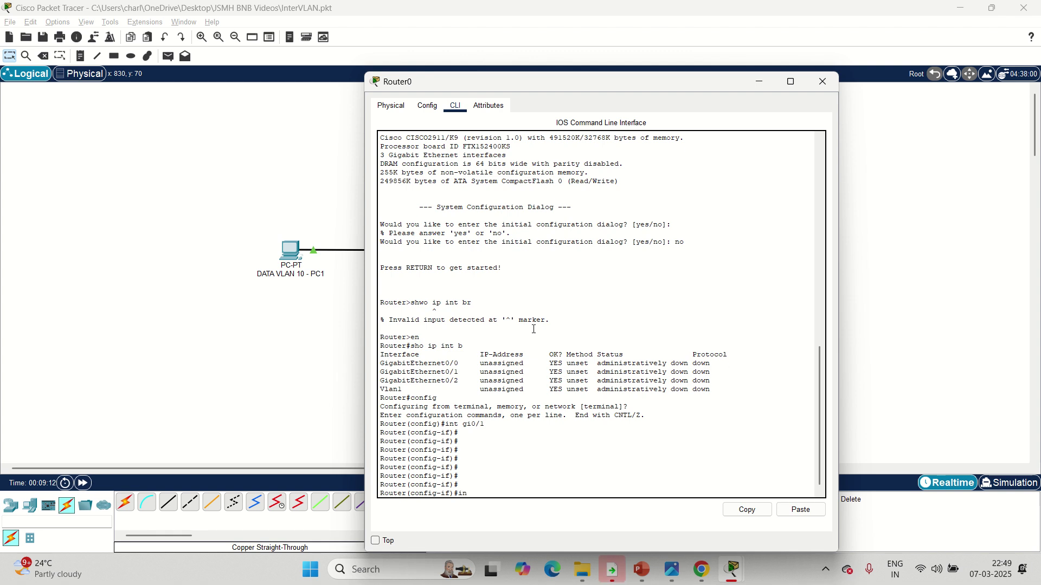
text(t gi0/1.10)
key(Return)
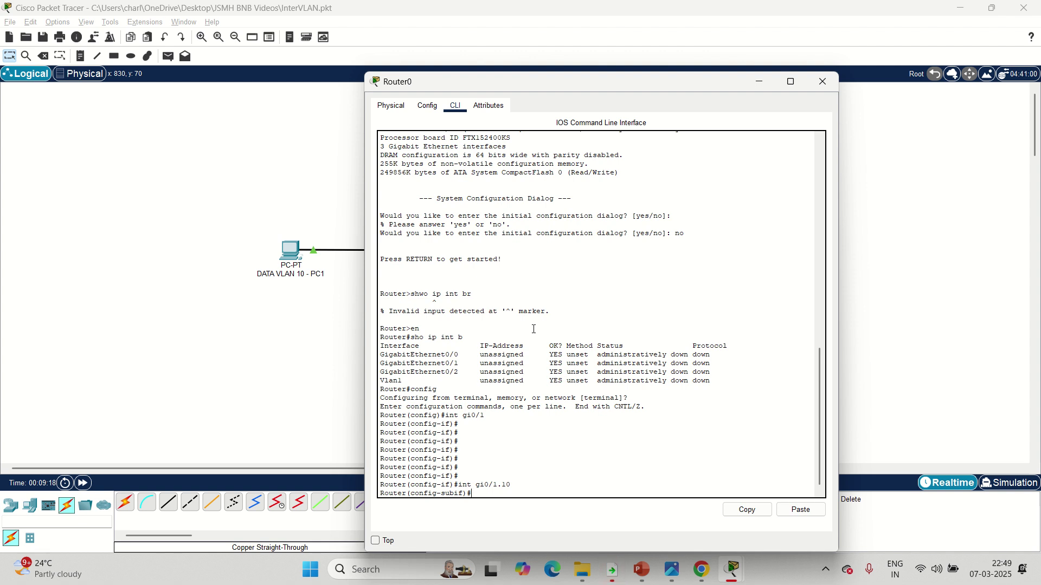
Step: Set dot1Q encapsulation with VLAN 10 on subinterface gi0/1.10
text(enc)
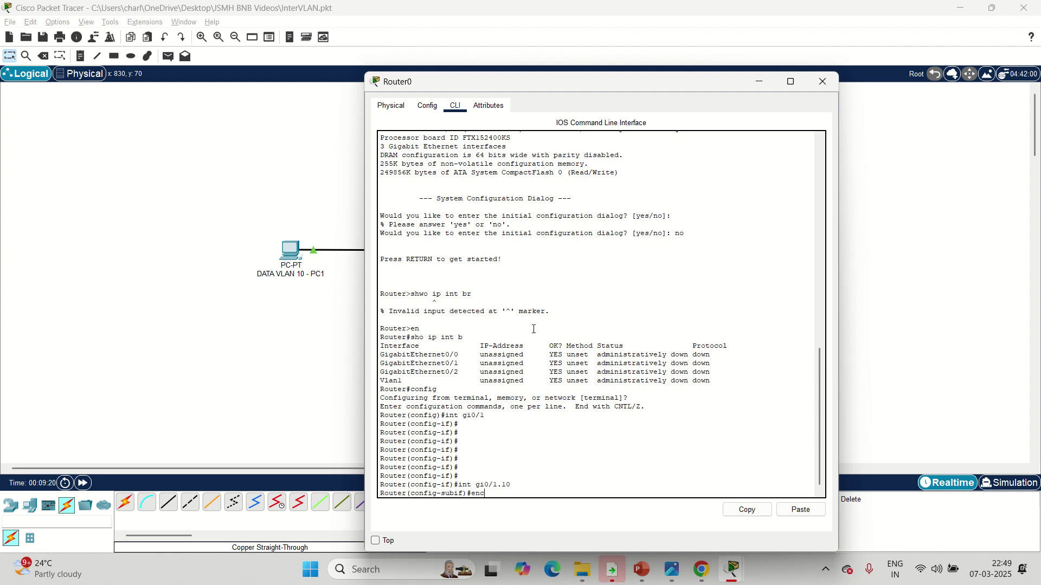
key(Tab)
text(do)
key(Tab)
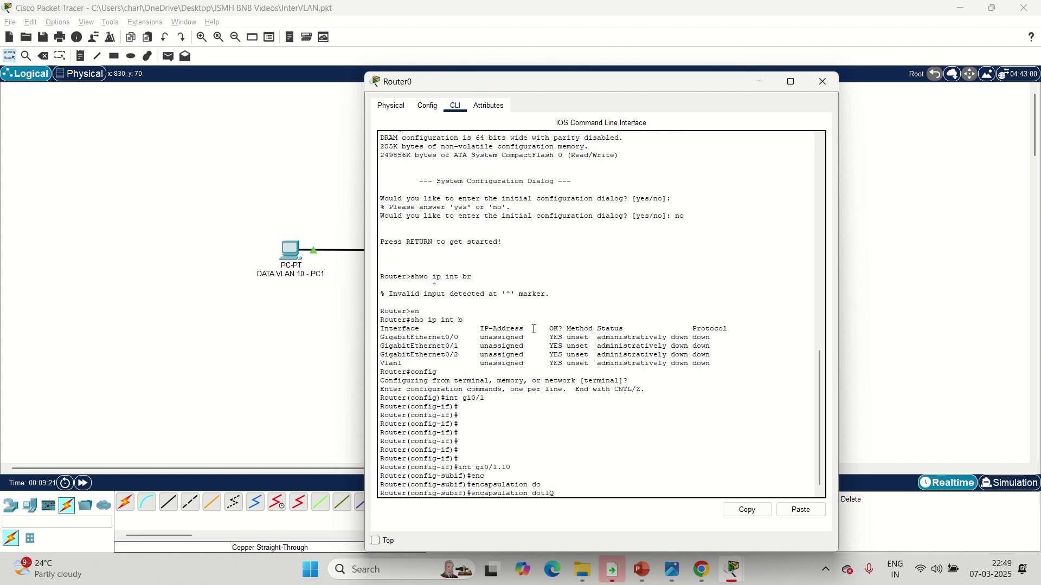
text(10)
key(Return)
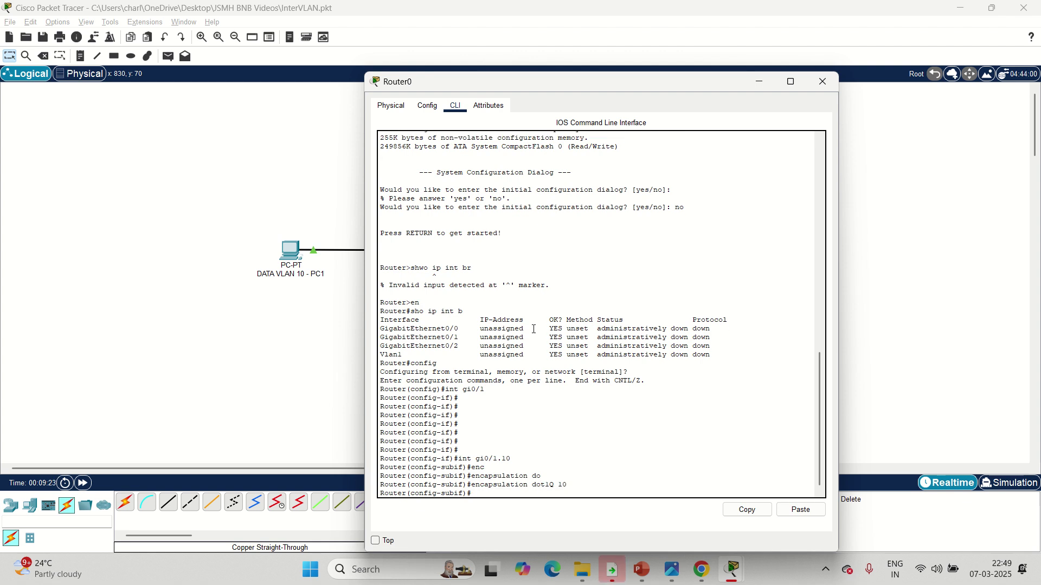
Step: Assign IP address 10.10.10.1 with mask 255.255.255.0 to subinterface gi0/1.10
text(ip add)
key(Tab)
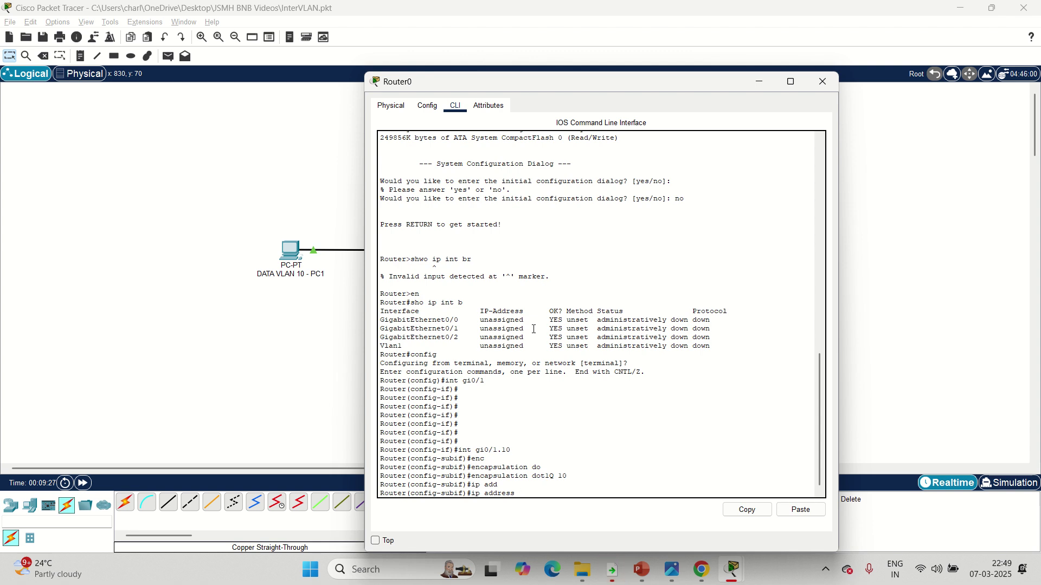
text(10)
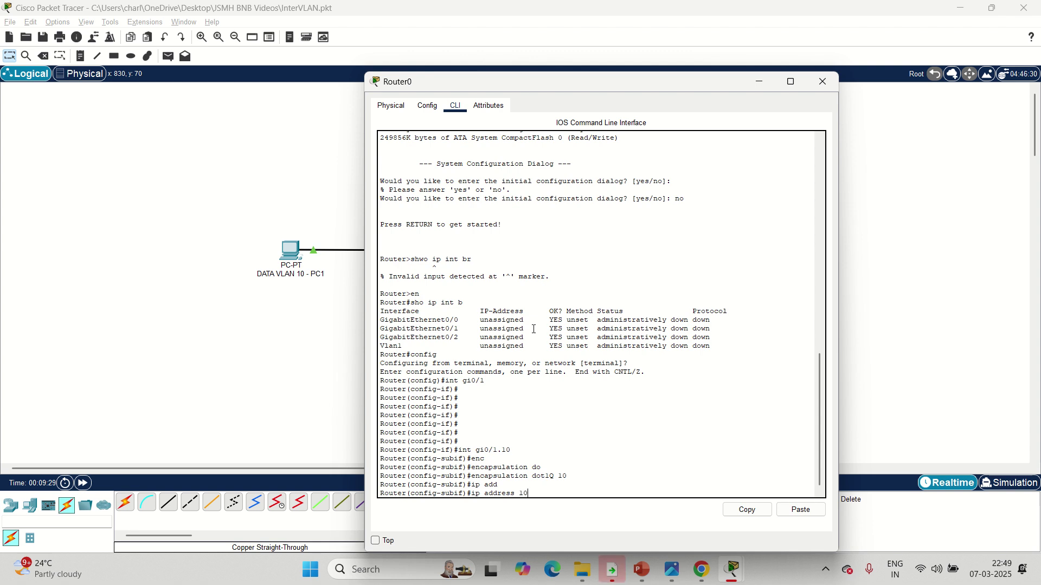
text(.10.10.1 255.255.255.0)
key(Return)
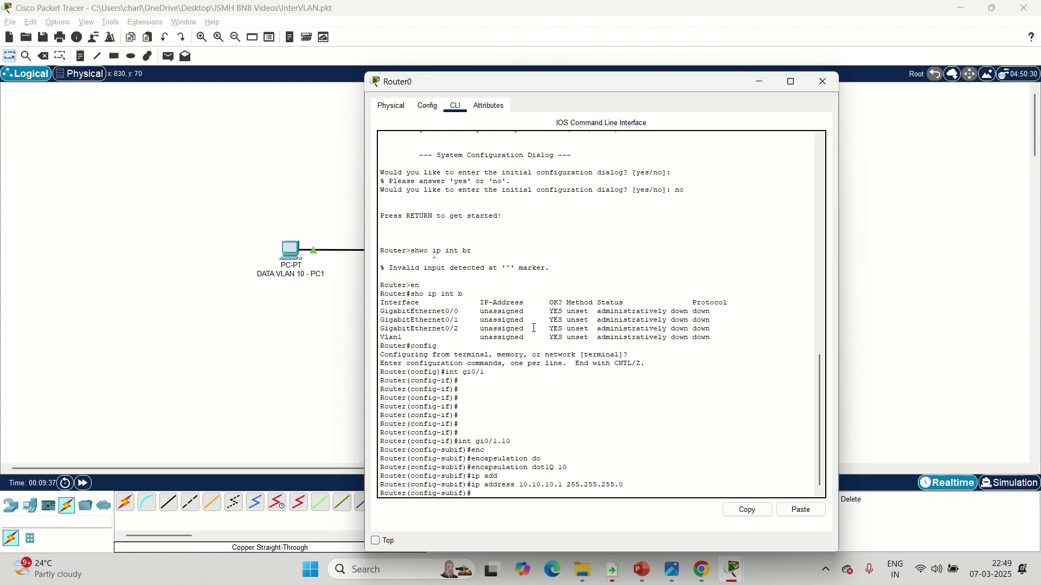
Step: Enable subinterface gi0/1.10 with no shutdown and exit to global configuration mode
text(no shu)
key(Return)
key(Return)
key(Return)
text(e)
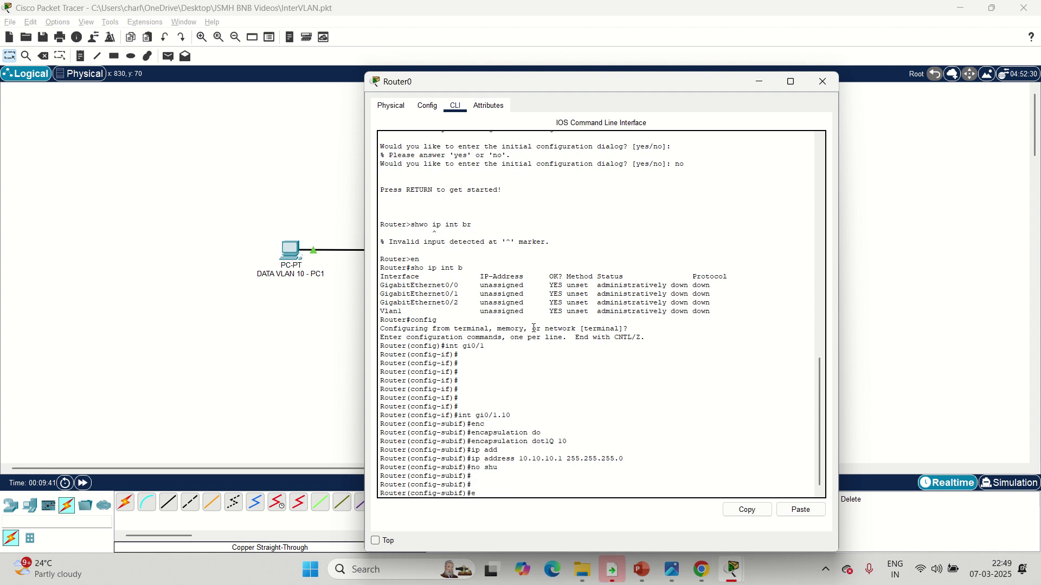
text(xit)
key(Return)
Step: Create subinterface gi0/1.20 on the router
text(int gin)
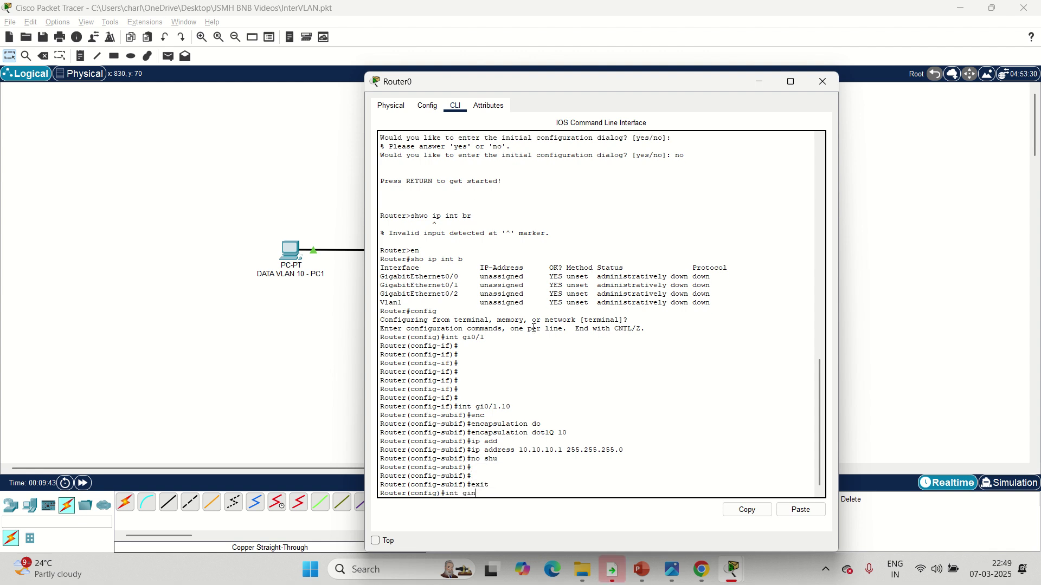
text(0/)
key(BackSpace)
key(BackSpace)
key(BackSpace)
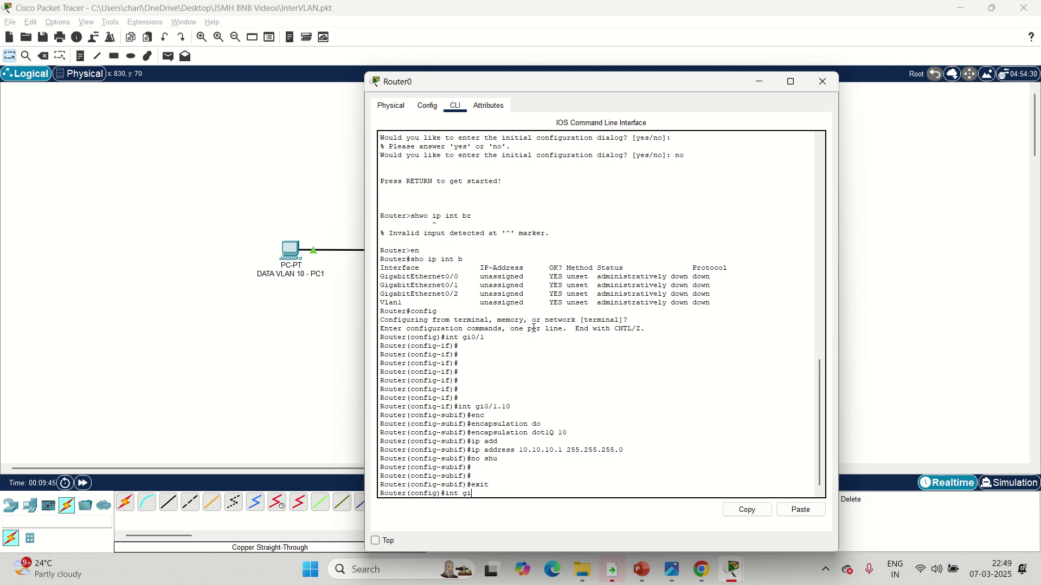
text(0/1.20)
key(Return)
Step: Set dot1Q encapsulation with VLAN 20 on subinterface gi0/1.20, reusing the earlier encapsulation command
key(Up)
key(Up)
key(Up)
key(Up)
key(Up)
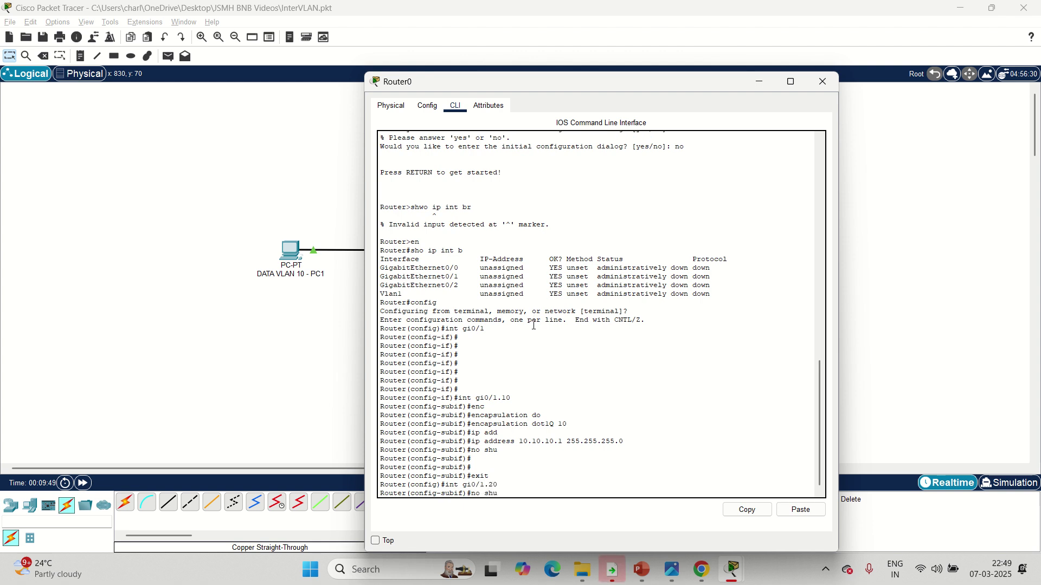
key(BackSpace)
key(BackSpace)
text(j20)
key(BackSpace)
key(BackSpace)
key(BackSpace)
text(20)
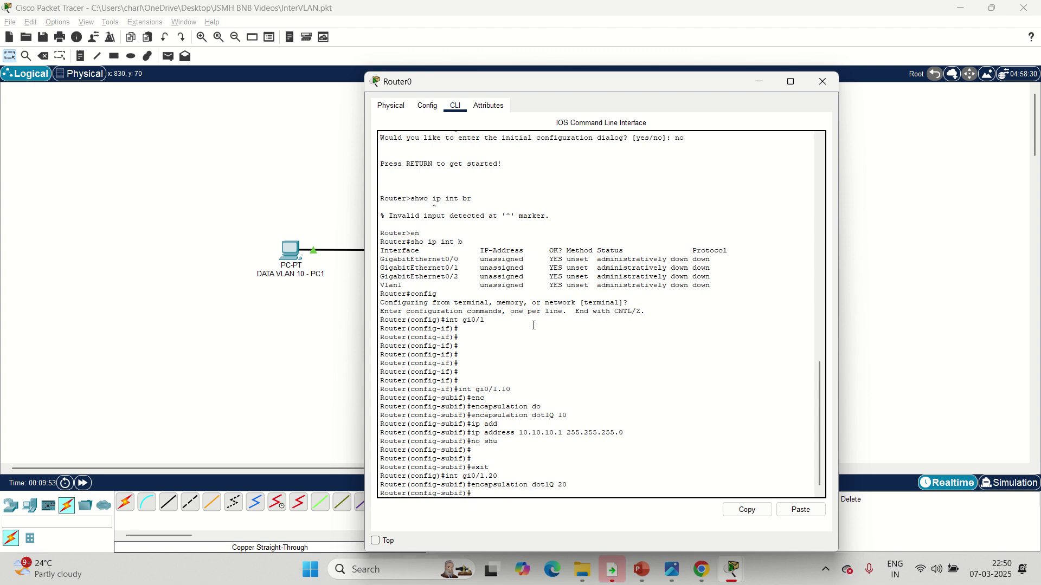
key(Return)
Step: Assign IP address 20.20.20.1 with mask 255.255.255.0 to subinterface gi0/1.20 by editing the earlier address command
key(Up)
key(Up)
key(Up)
key(Up)
key(Up)
key(Left)
key(Left)
key(Left)
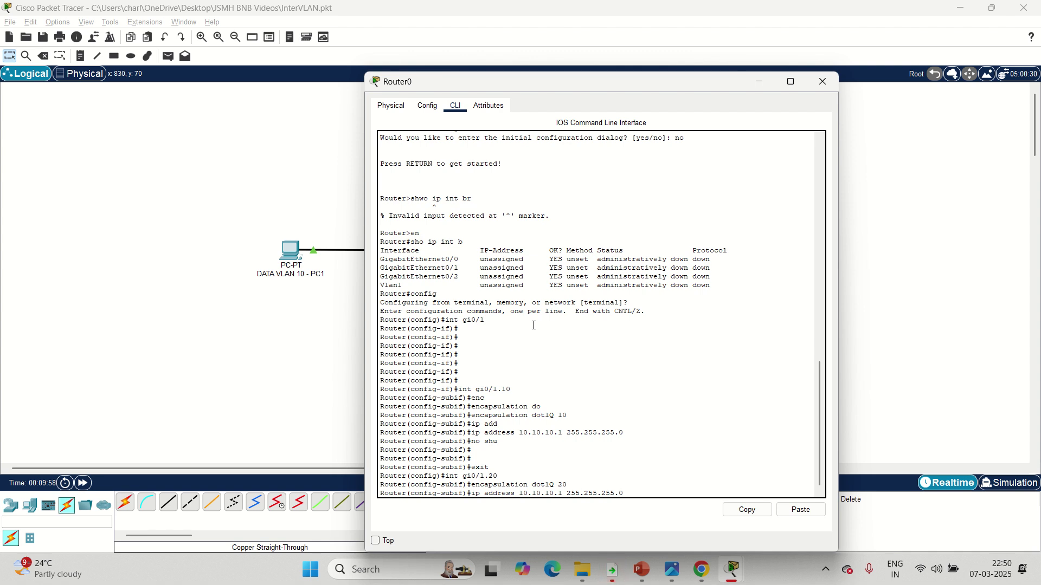
key(Num_Lock)
key(Left)
key(Left)
key(Left)
key(Left)
key(Left)
key(Left)
key(BackSpace)
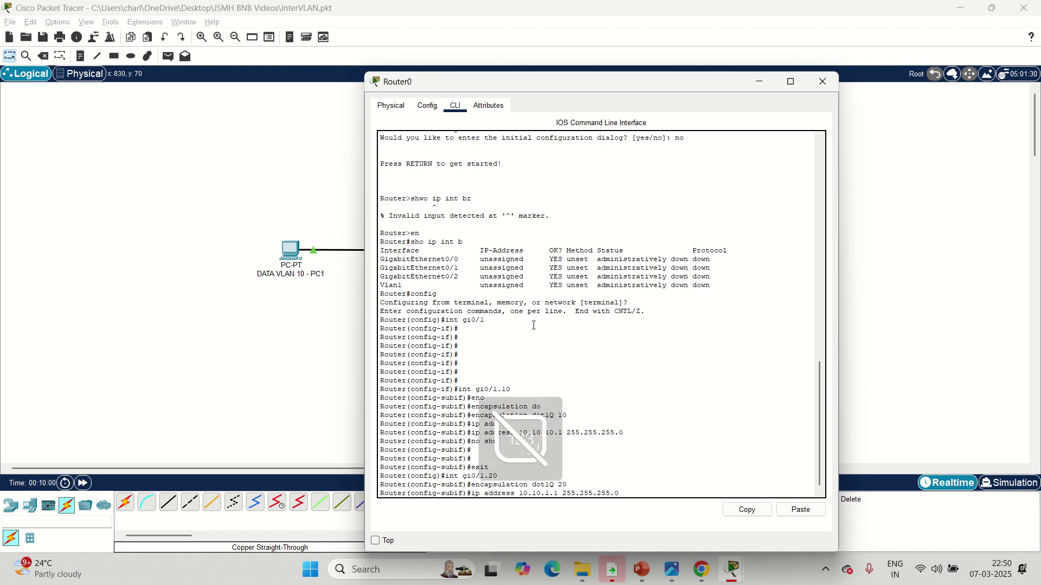
key(Num_Lock)
key(BackSpace)
key(BackSpace)
key(BackSpace)
key(BackSpace)
key(BackSpace)
key(BackSpace)
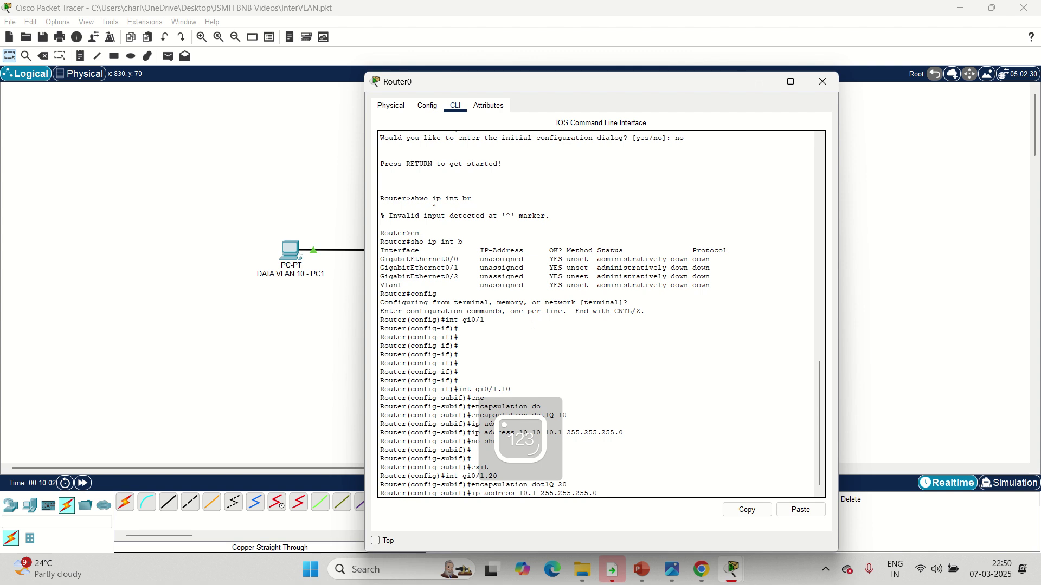
key(BackSpace)
text(20.20.20)
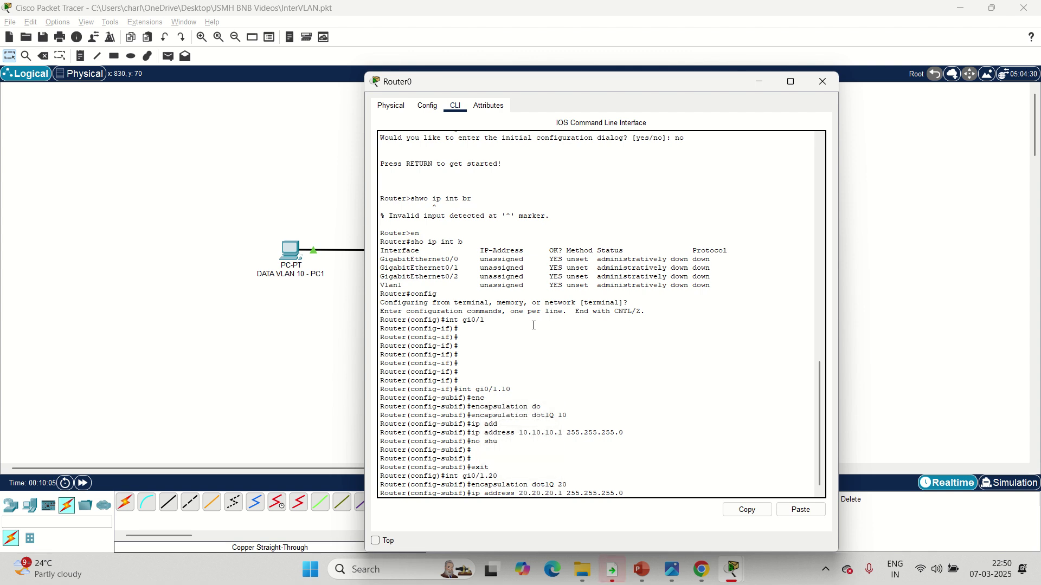
key(Return)
Step: Enable subinterface gi0/1.20 with no shutdown and exit to global configuration mode
text(no shut)
key(Return)
text(exit)
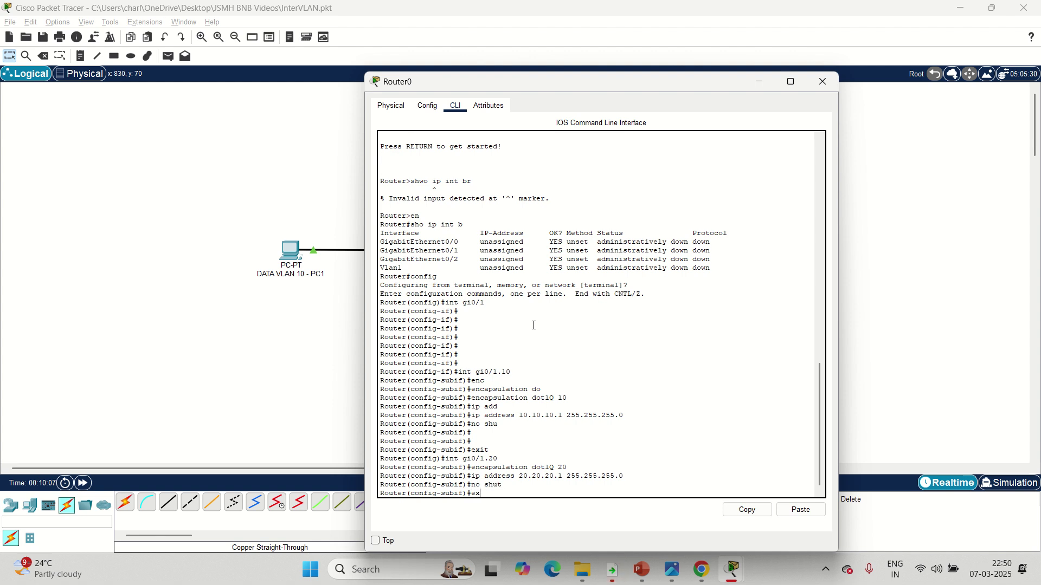
key(Return)
Step: Create subinterface gi0/1.30 on the router
text(int gi0)
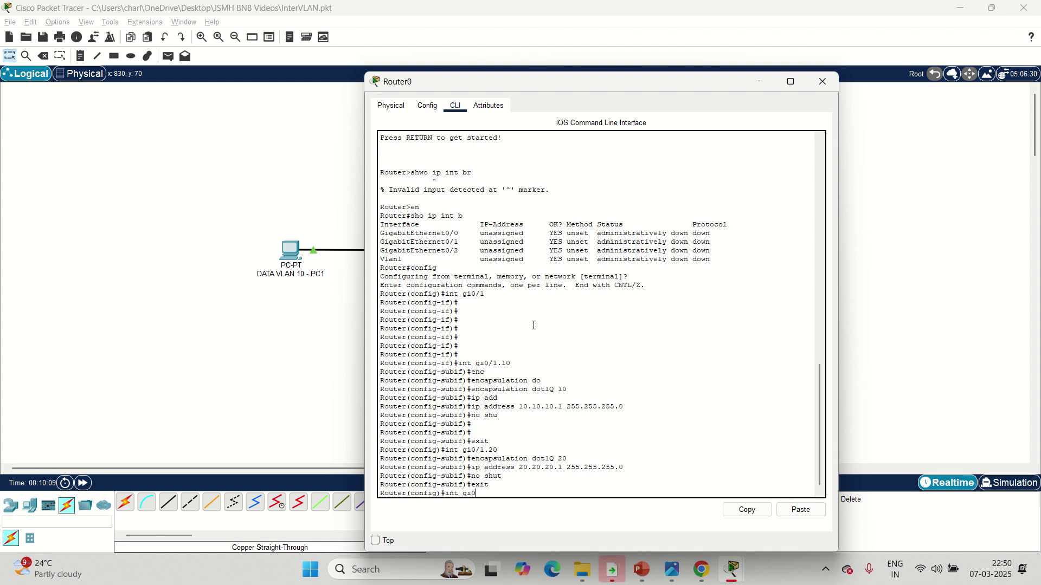
text(/1.30)
key(Return)
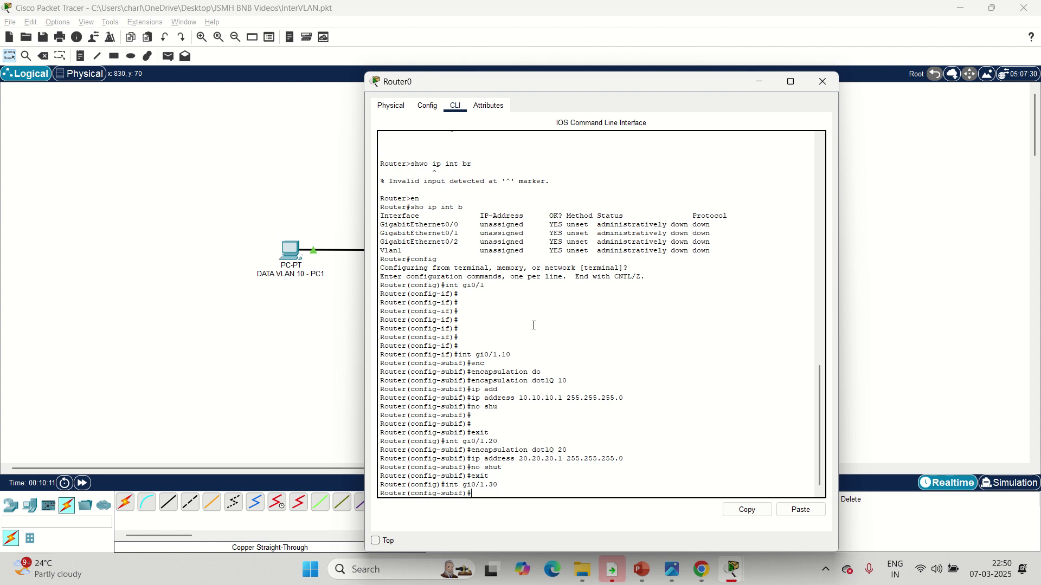
Step: Set dot1Q encapsulation with VLAN 390 on subinterface gi0/1.30
text(enc)
key(Tab)
text(dot)
key(Tab)
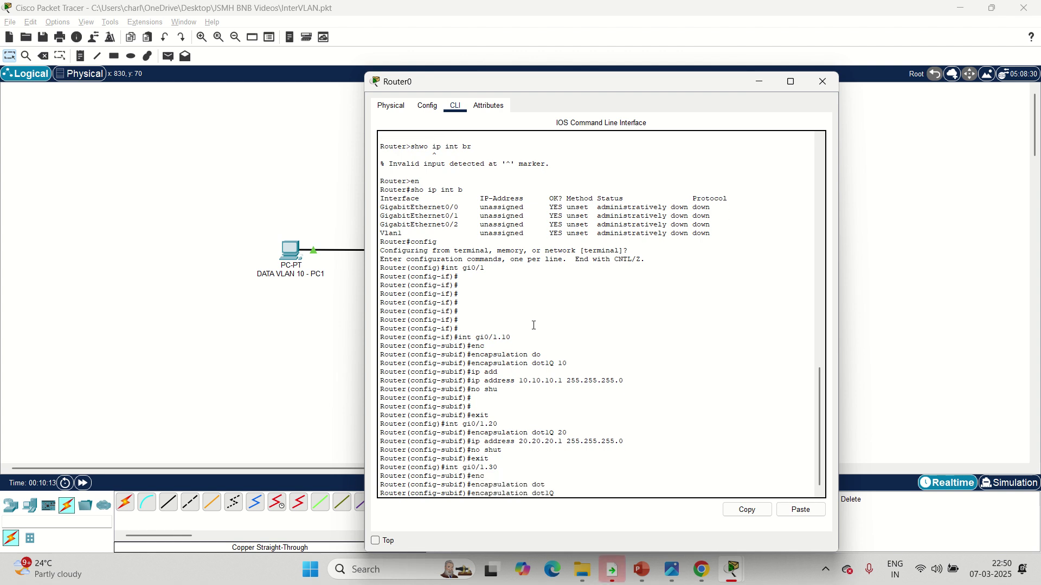
text(390)
key(Return)
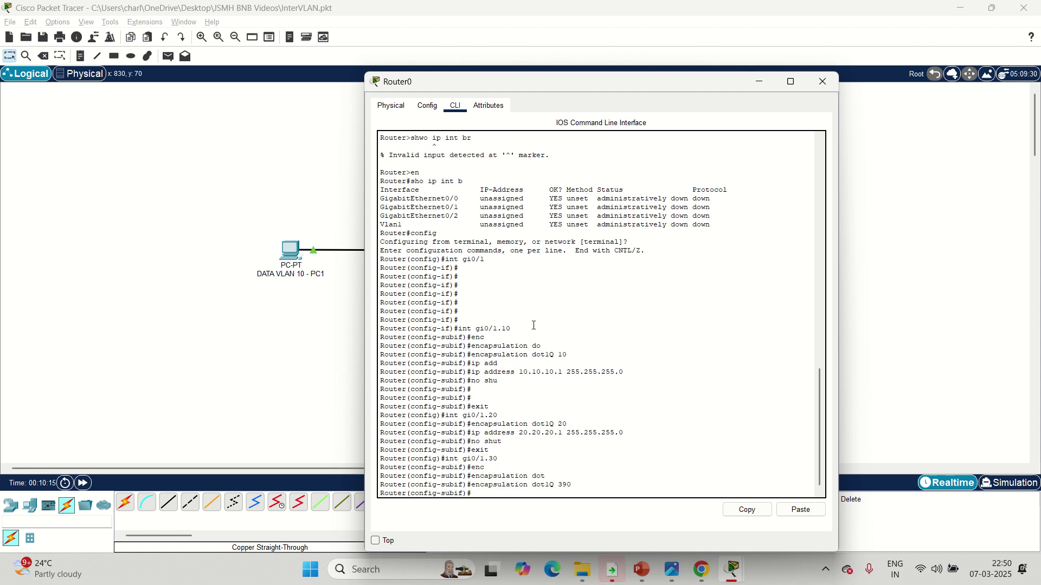
Step: Remove the mistaken dot1Q 390 encapsulation from subinterface gi0/1.30
key(Up)
key(Home)
text(no)
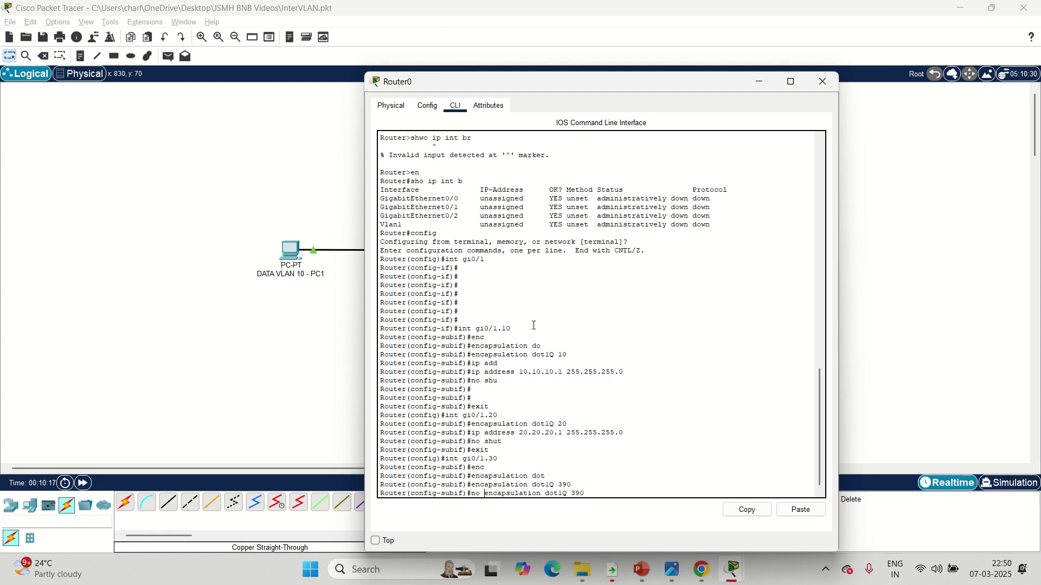
key(Return)
Step: Set dot1Q encapsulation with VLAN 30 on subinterface gi0/1.30 by correcting the earlier encapsulation command
key(Up)
key(Up)
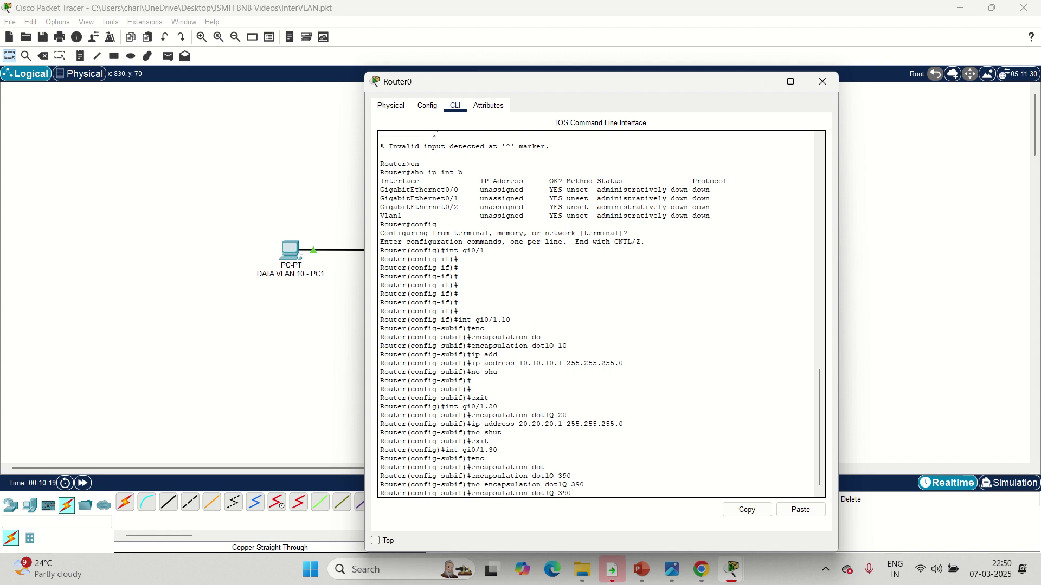
key(BackSpace)
key(BackSpace)
text(0)
key(Return)
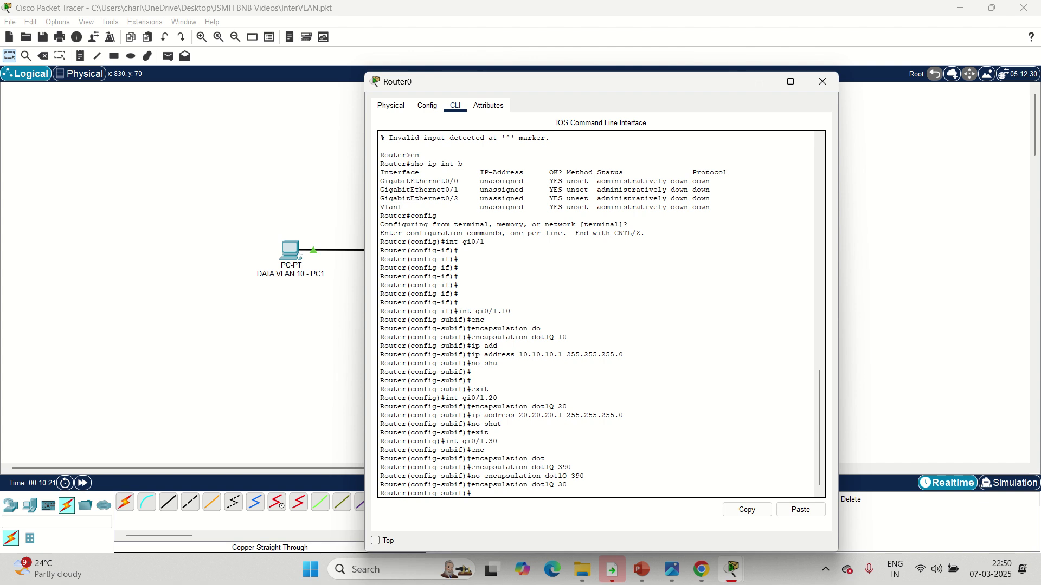
Step: Assign IP address 30.30.30.1 with mask 255.255.255.0 to subinterface gi0/1.30
text(ip add)
key(Tab)
text(3)
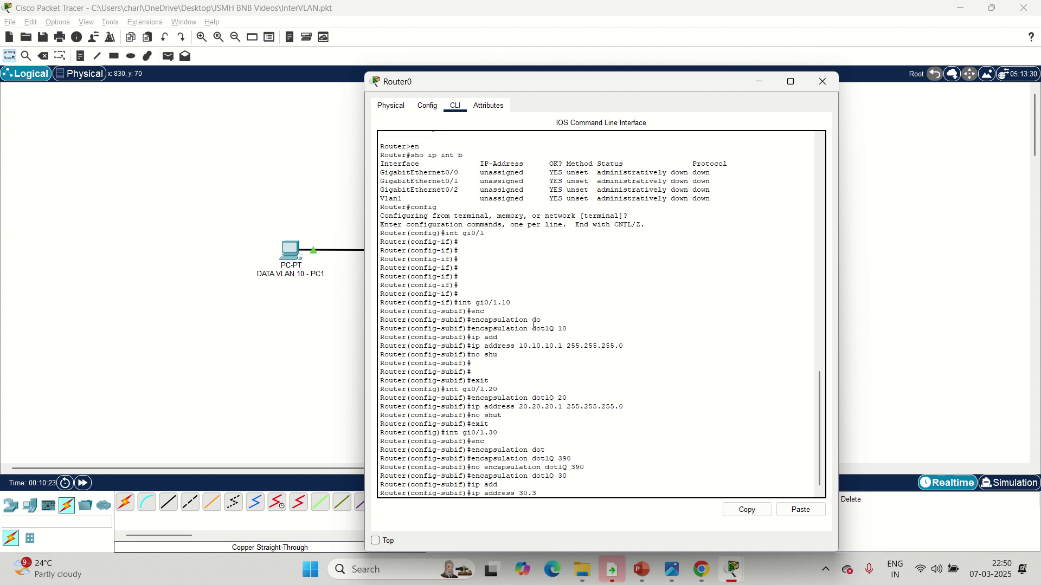
text(0.30.1 255.255.255.0)
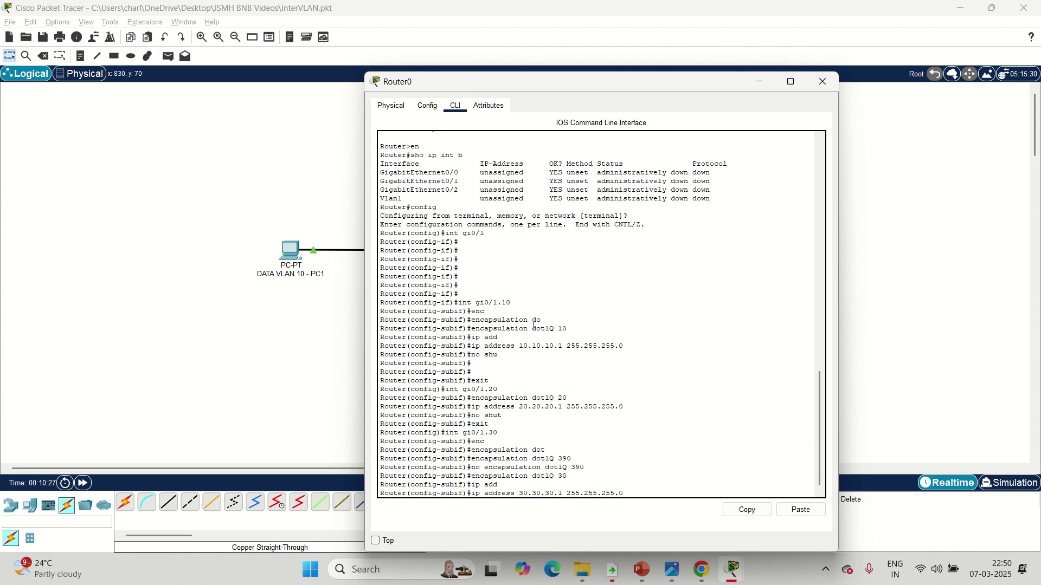
key(Return)
Step: Enable subinterface gi0/1.30 with no shutdown and return to privileged EXEC mode
text(end)
key(BackSpace)
key(BackSpace)
key(BackSpace)
text(no )
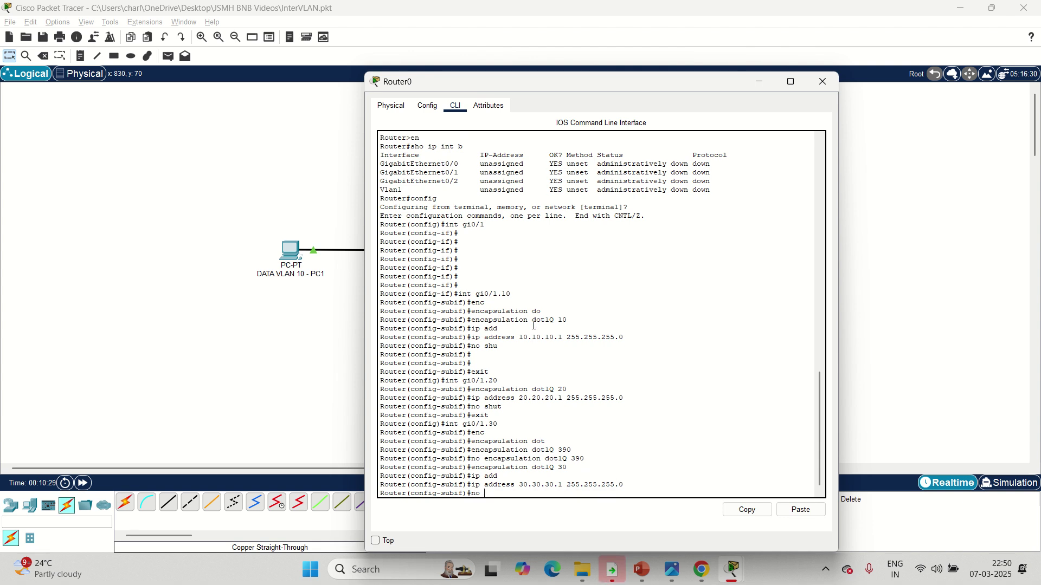
text(shut)
key(Return)
text(end)
key(Return)
Step: List the router's interfaces with show ip int br and examine the GigabitEthernet0/1.10 entry
text(sho)
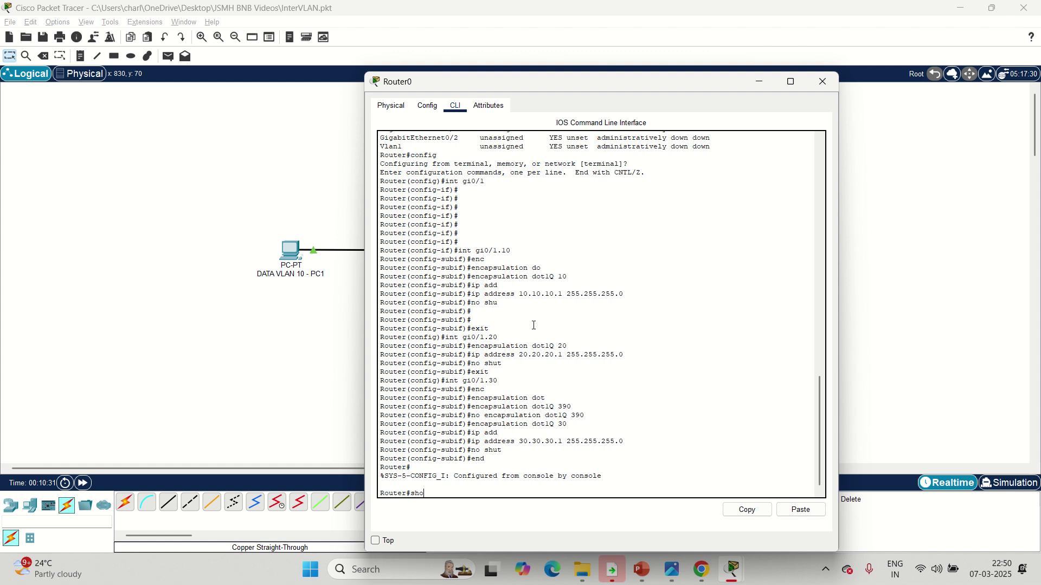
text(w ip int br)
key(Return)
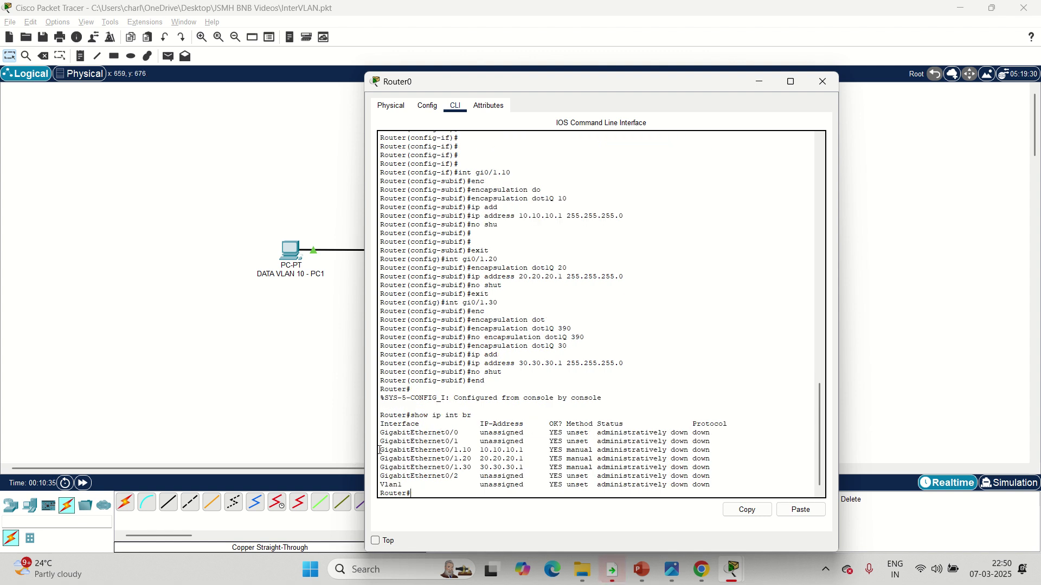
drag(388, 449, 701, 451)
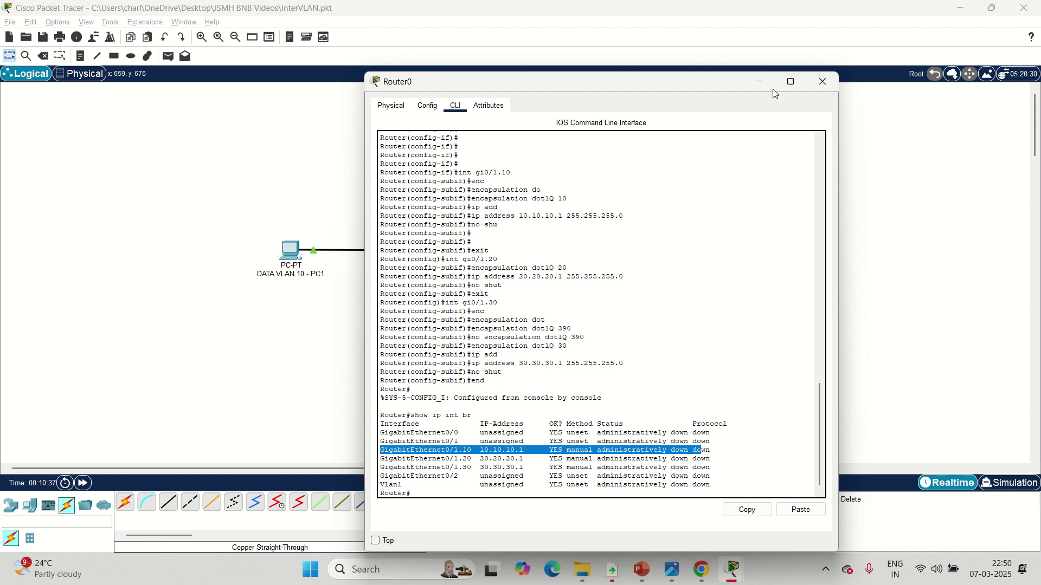
Step: Open the switch's command line and check in the topology which port links to the router
click(759, 81)
click(442, 251)
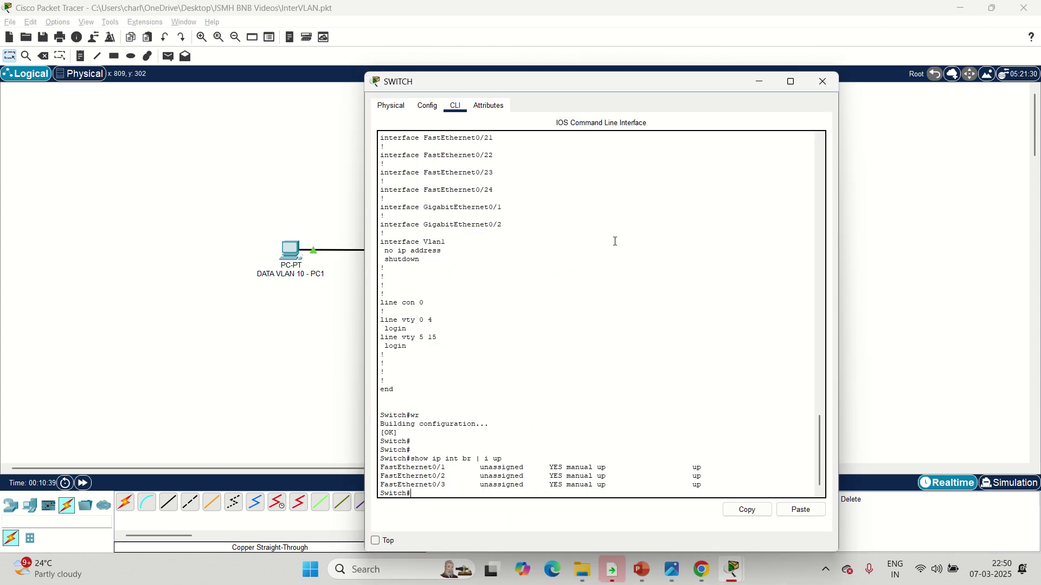
key(alt+Tab)
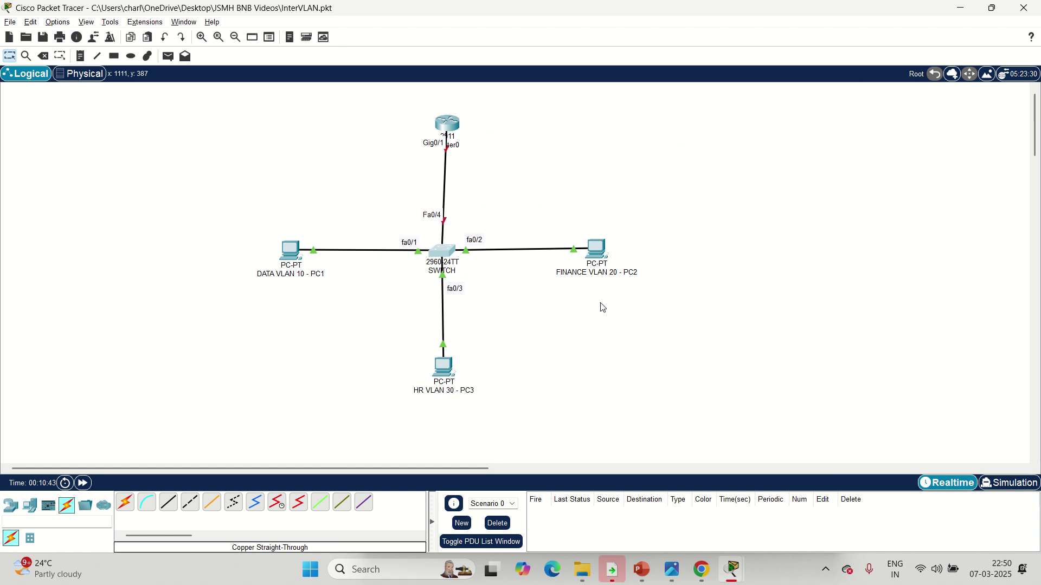
key(alt+Tab)
key(Return)
key(Return)
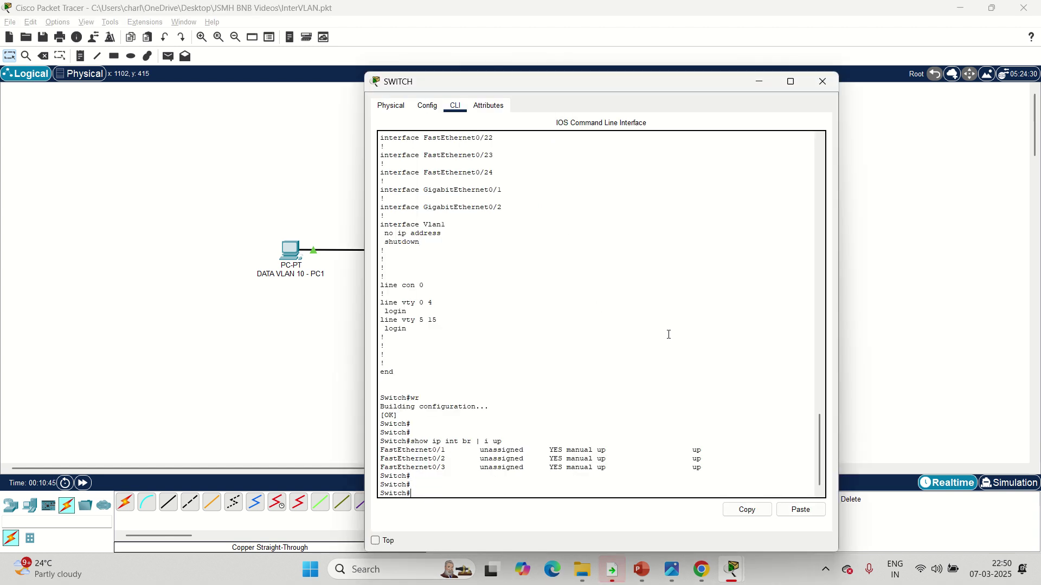
Step: Enter configuration mode on the switch and select interface fa0/4
text(config)
key(Return)
key(Return)
text(int)
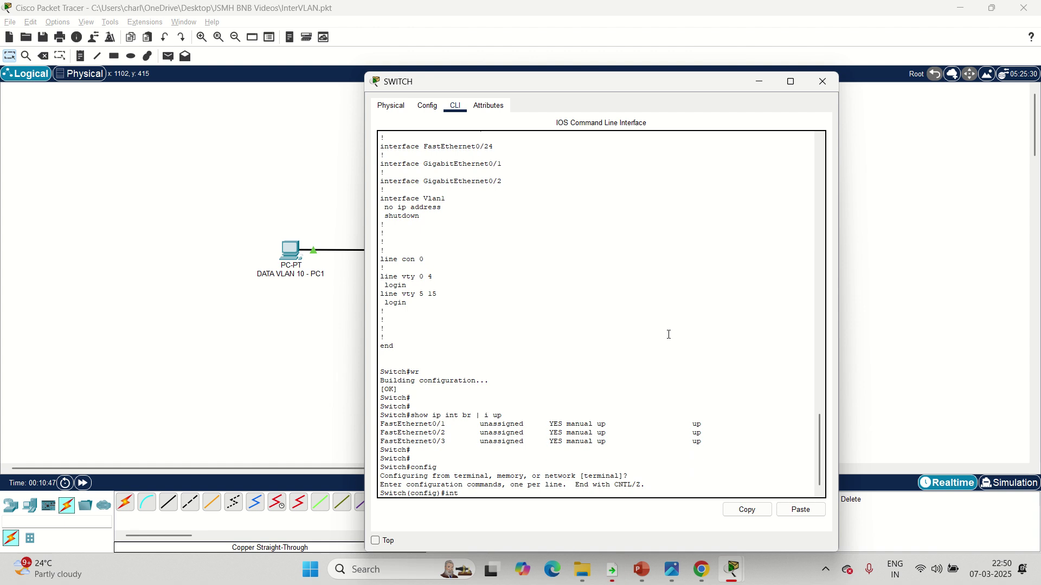
text( fa0/)
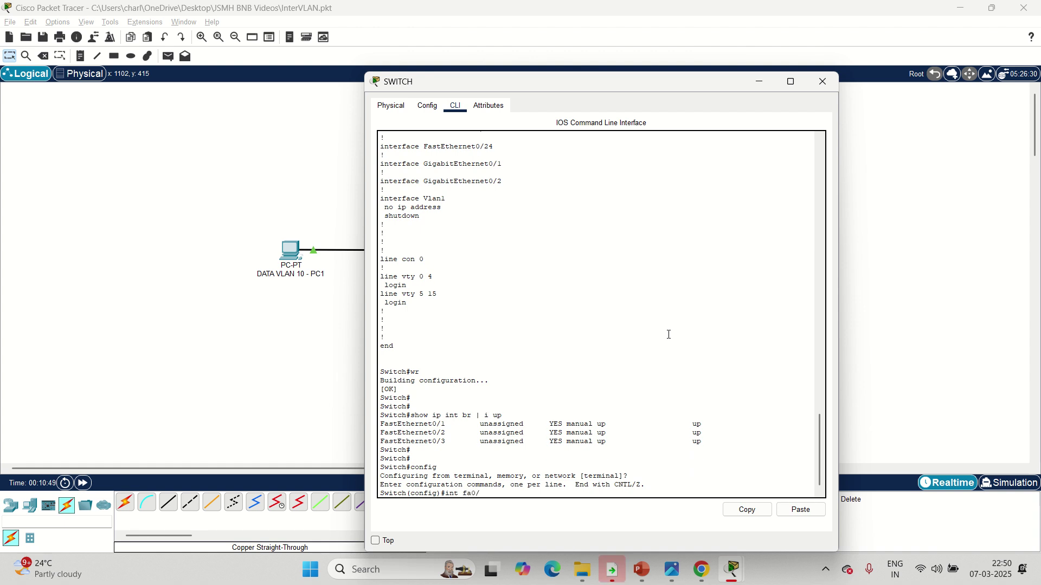
text(4)
key(Return)
key(Return)
Step: Set switch port fa0/4 to trunk mode
text(swi)
key(Tab)
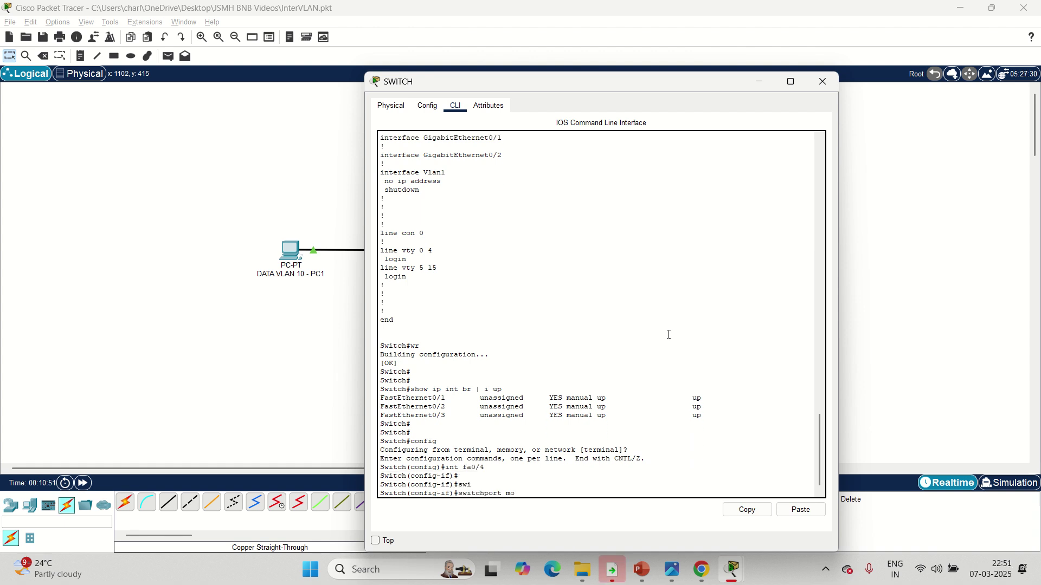
text(mode trunk)
key(Tab)
key(Return)
key(Return)
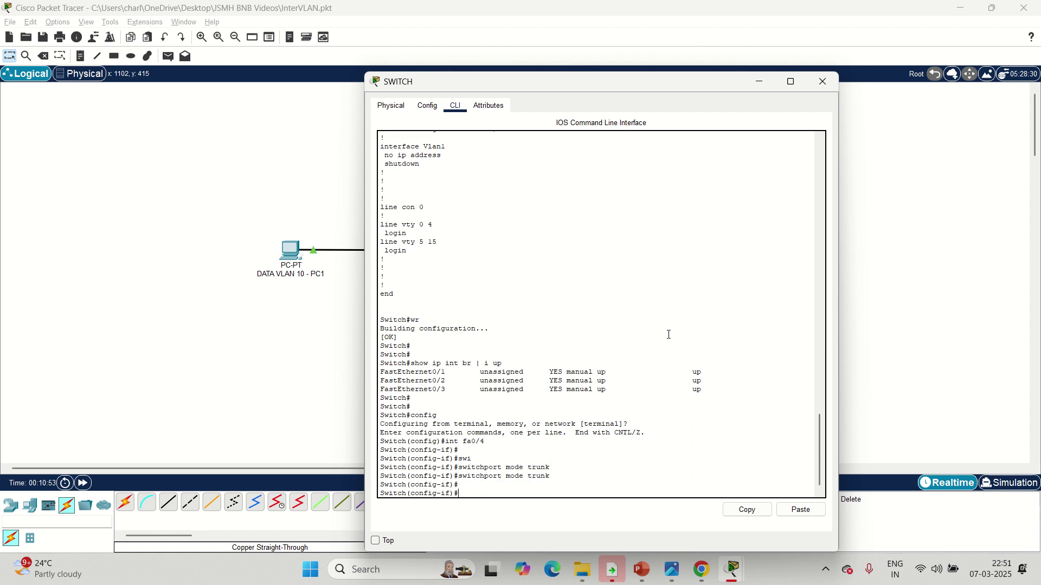
Step: Allow VLANs 1-50 on the fa0/4 trunk
text(swi)
key(Tab)
text(trunk a)
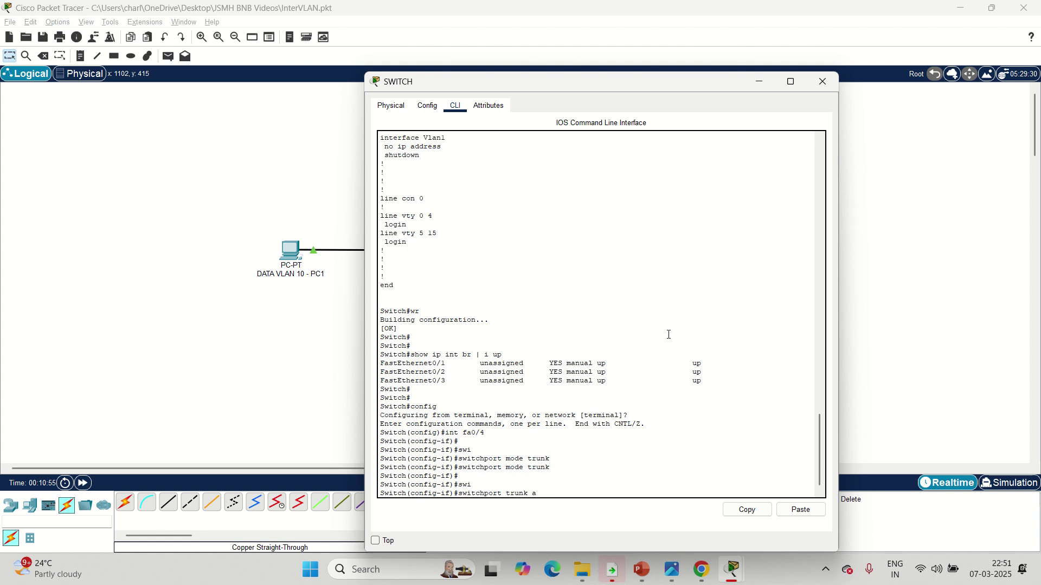
text(ll)
key(Tab)
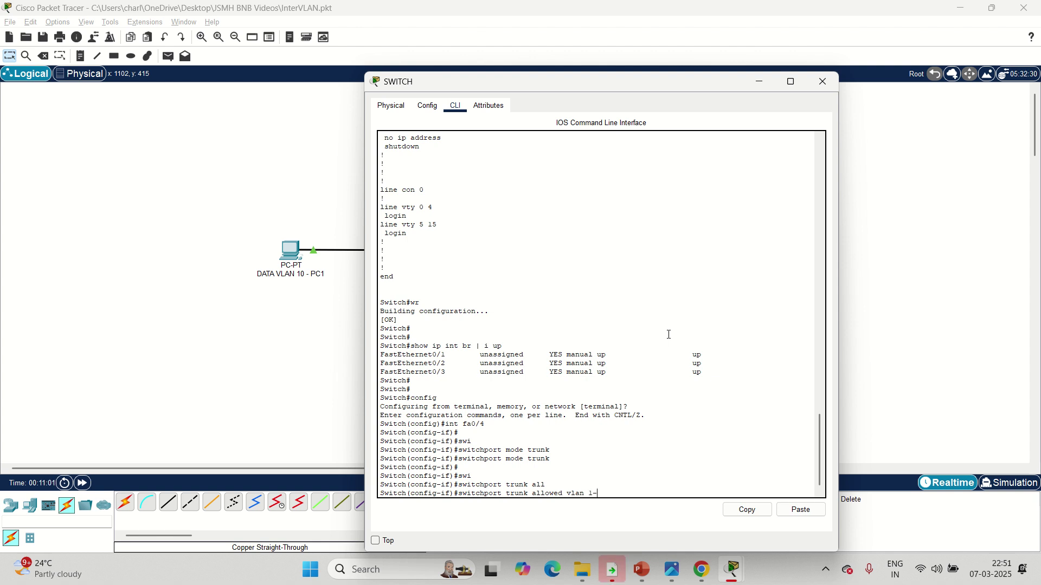
key(Return)
key(Return)
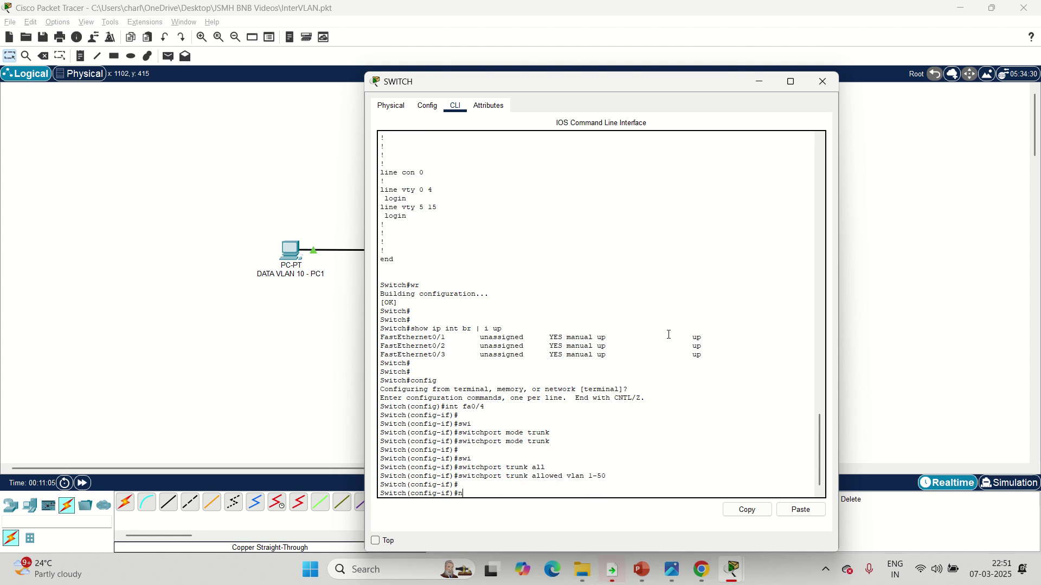
Step: Enable switch port fa0/4 with no shutdown
text(no shut)
key(Return)
key(Return)
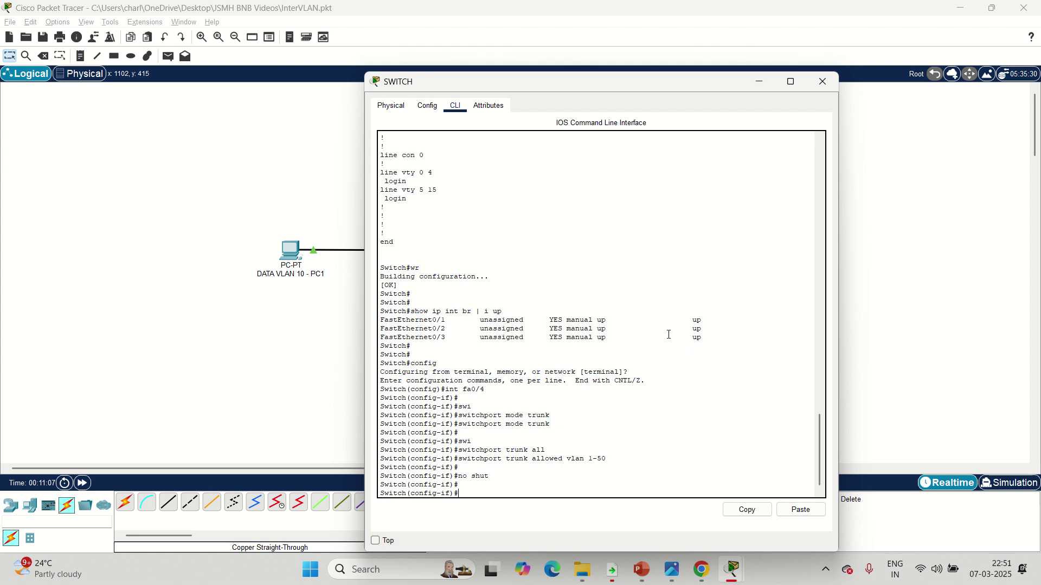
Step: Leave configuration mode on the switch and save its configuration with wr
text(end)
key(Return)
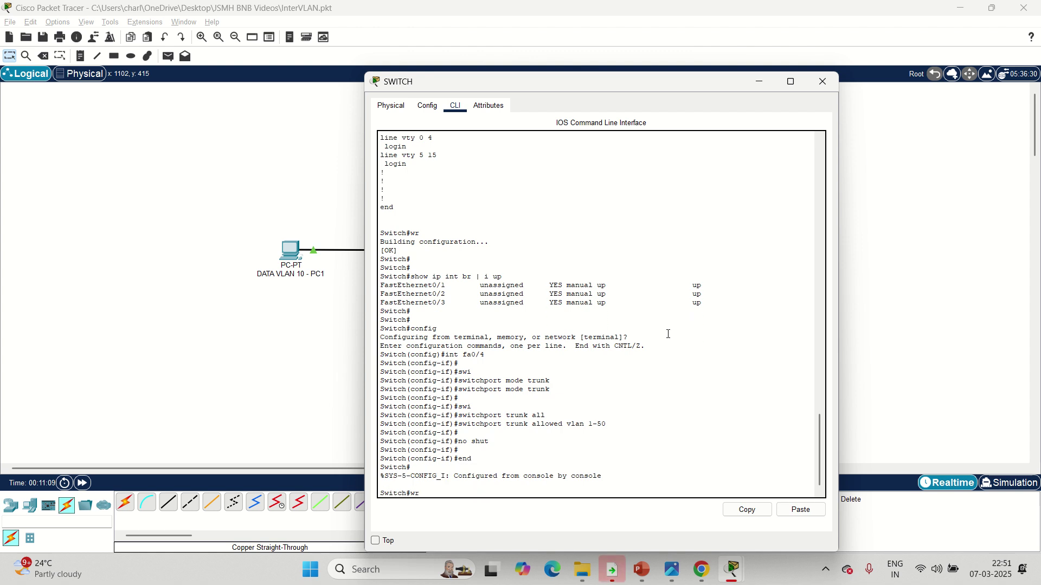
text(wr)
key(Return)
Step: Return to Router0's command line and enter configuration mode for physical interface g0/1
key(alt+Tab)
key(alt+Tab)
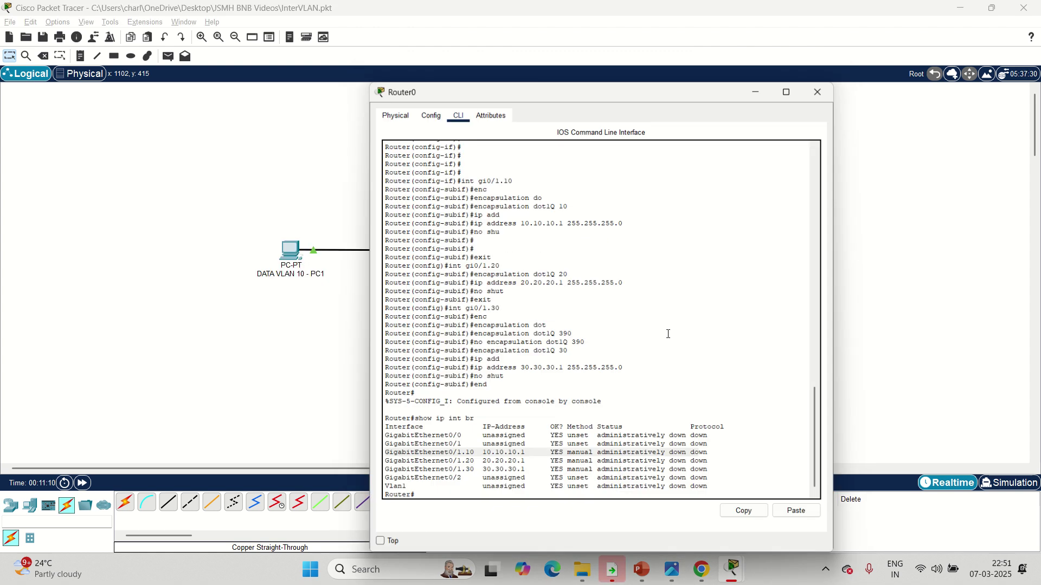
click(679, 268)
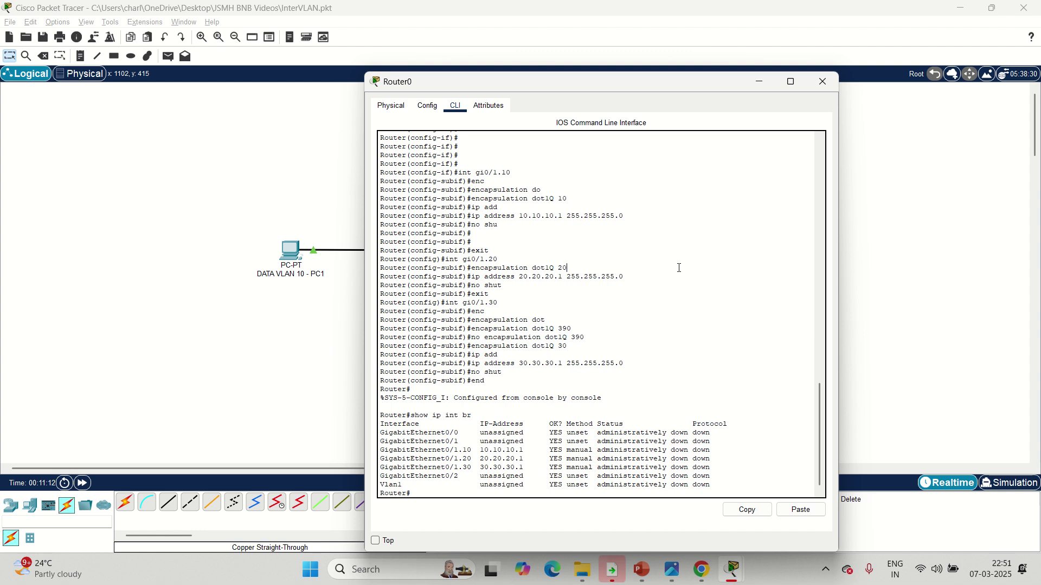
text(config)
key(Return)
text(int g0)
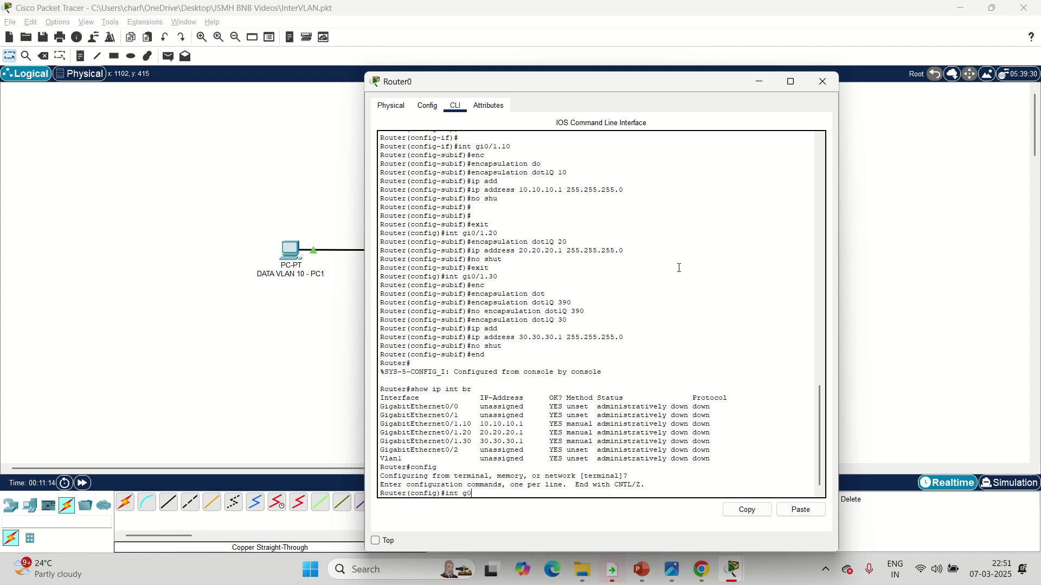
text(/1)
key(Return)
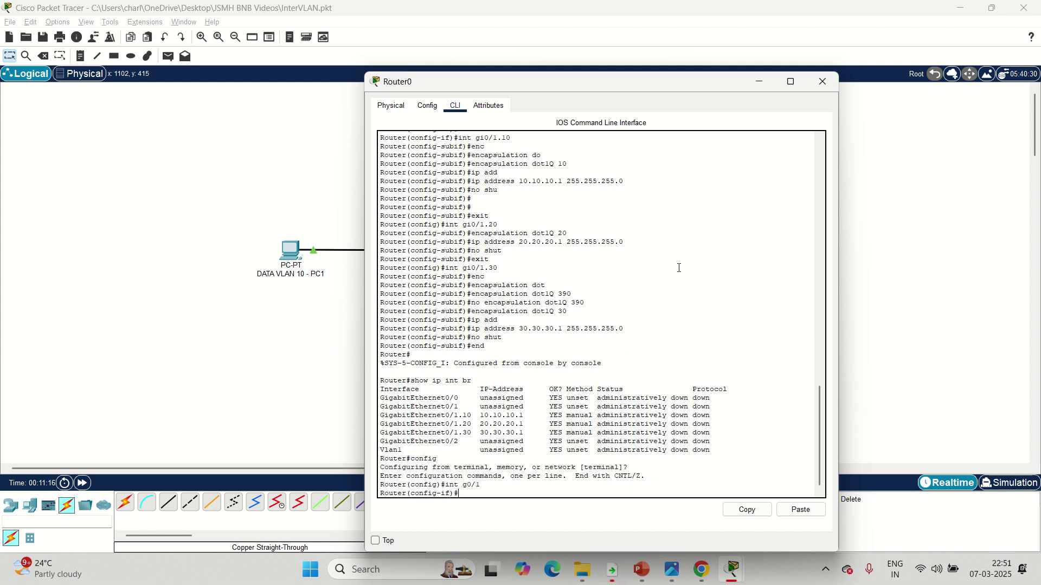
Step: Enable the router's physical interface g0/1 with no shutdown
text(no shut)
key(Return)
key(Return)
key(Return)
key(Return)
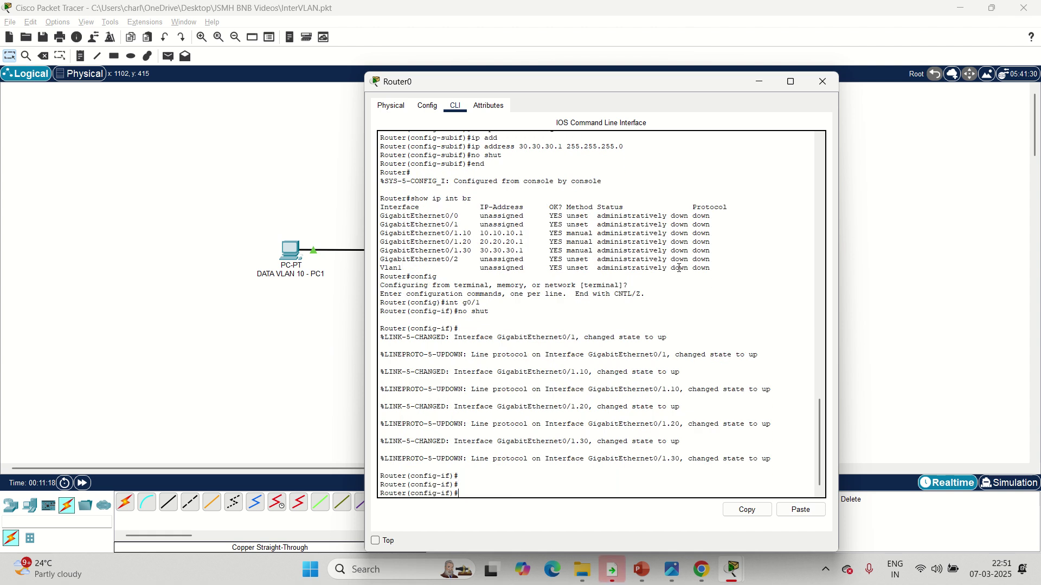
Step: Leave configuration mode, save the router's configuration with wr and close its window
text(end)
key(Return)
text(wr)
key(Return)
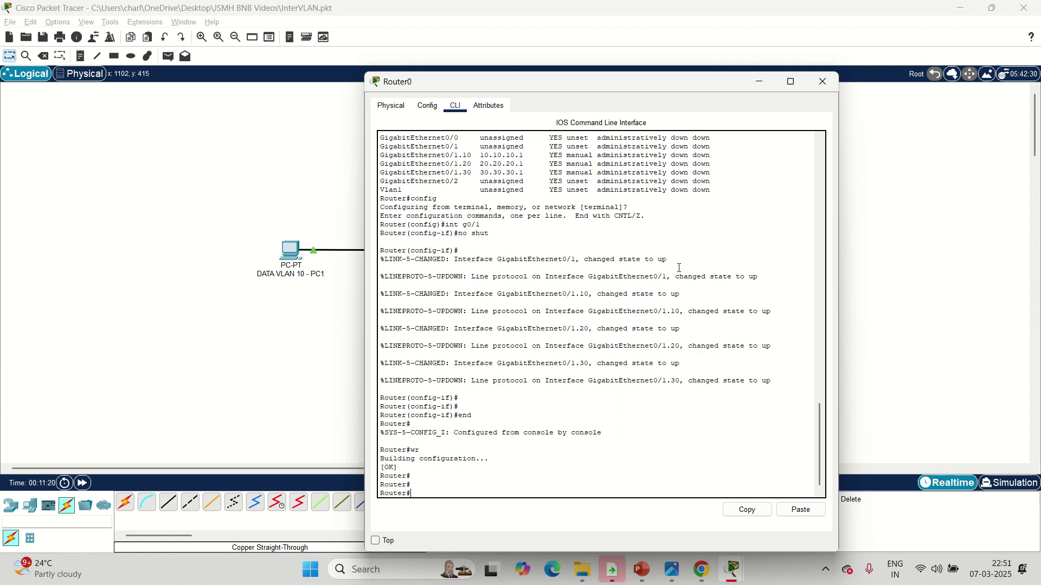
key(Return)
key(Return)
key(alt+F4)
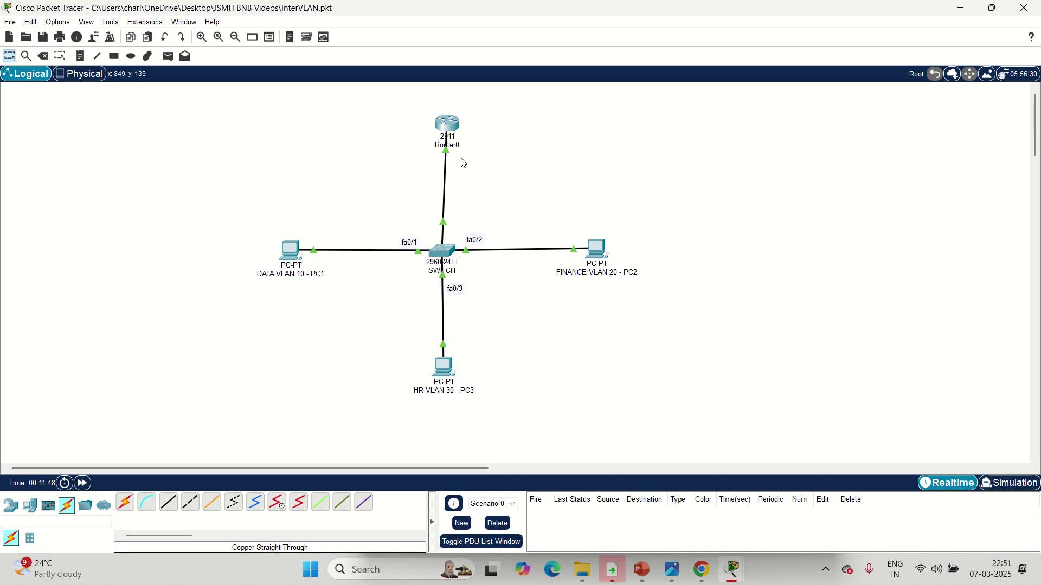
click(450, 128)
key(Return)
key(Return)
key(Return)
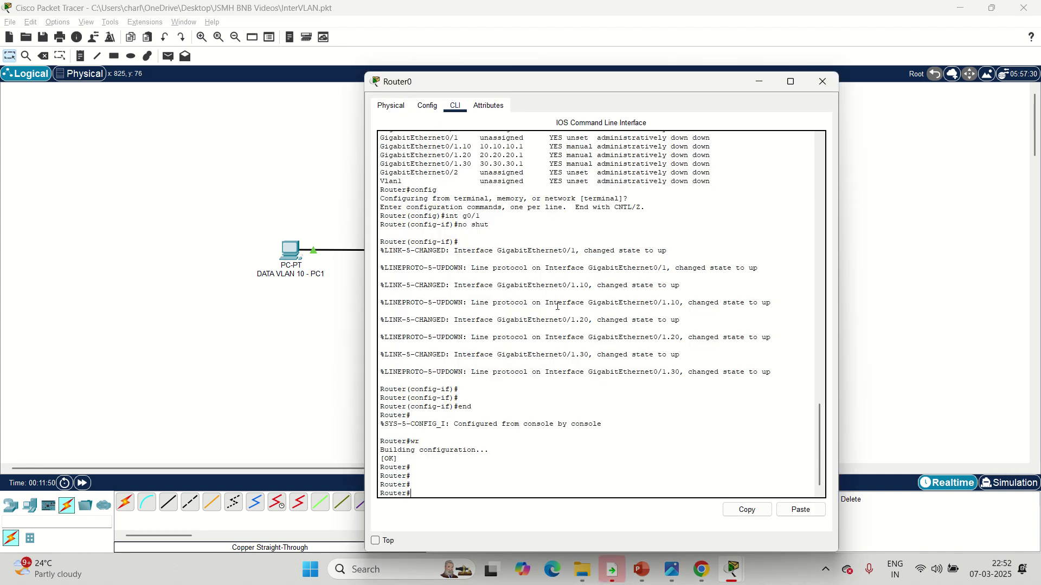
text(config)
key(Return)
key(Return)
key(Return)
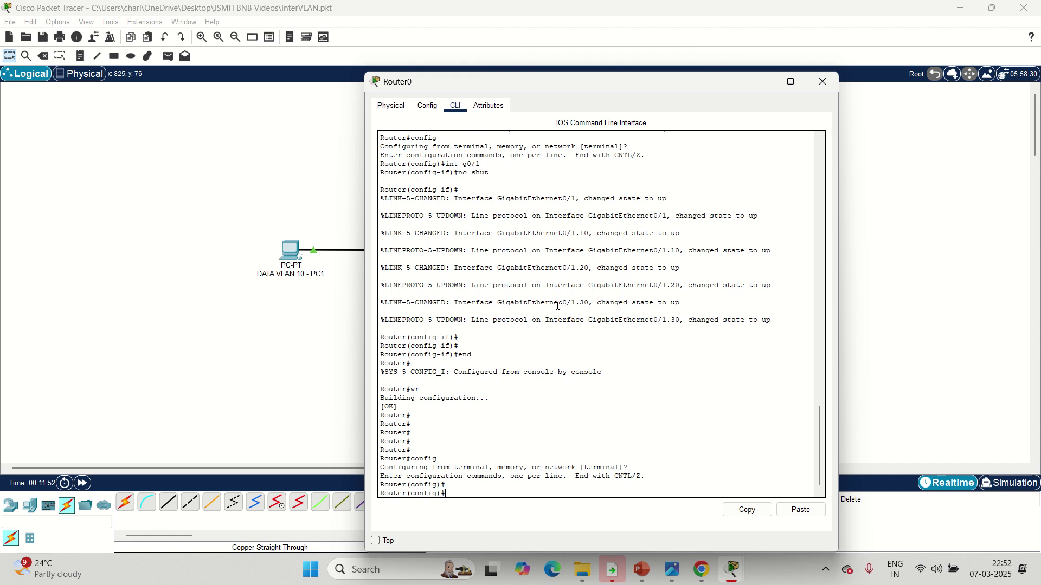
key(Escape)
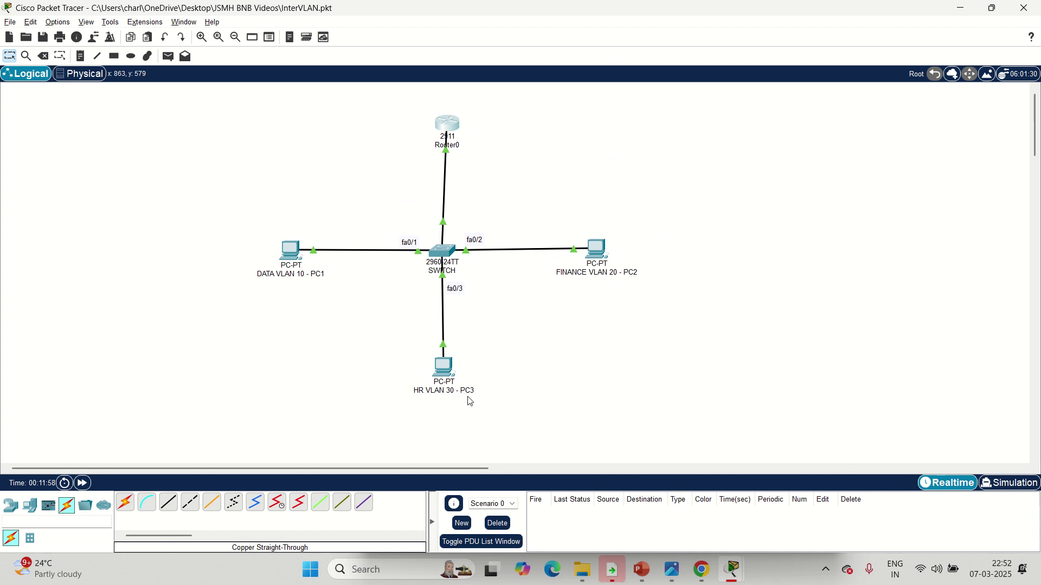
Step: Return to Router0's command line and create a DHCP pool named Data, consulting the ip dhcp command help
key(alt+Tab)
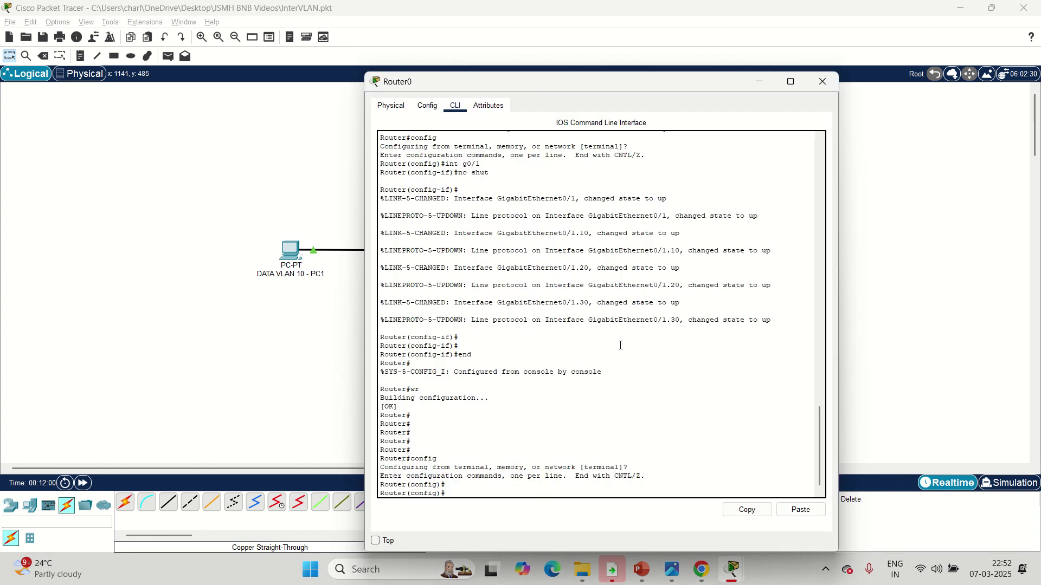
key(Return)
key(Return)
text(i)
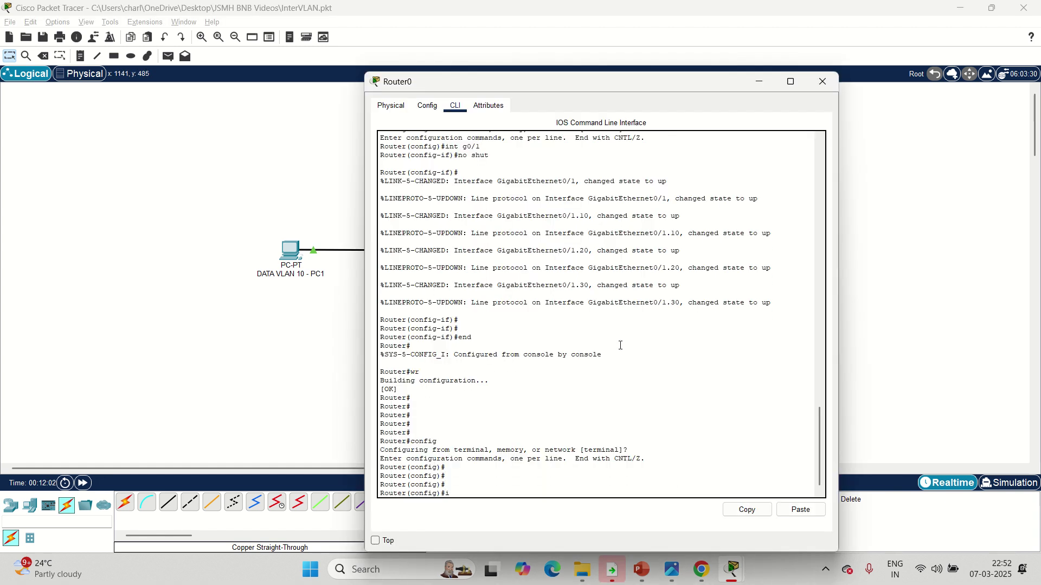
text(p dhc)
key(Tab)
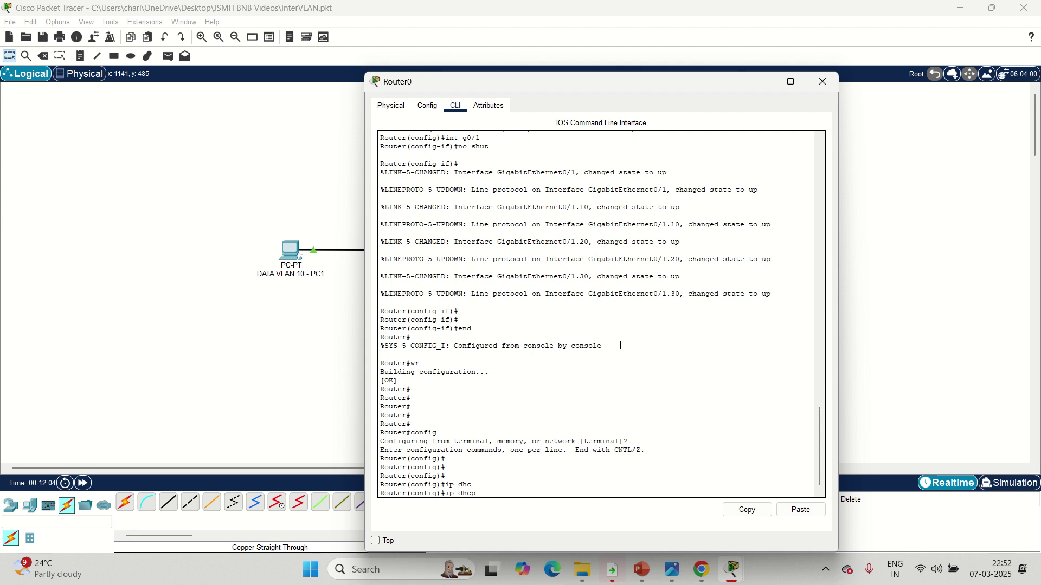
text(?)
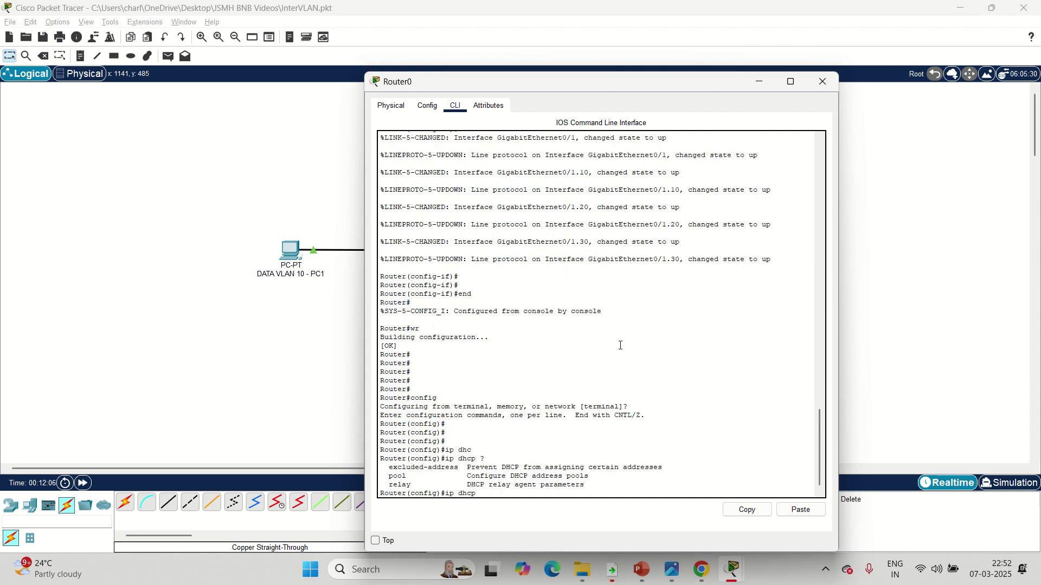
text(pool )
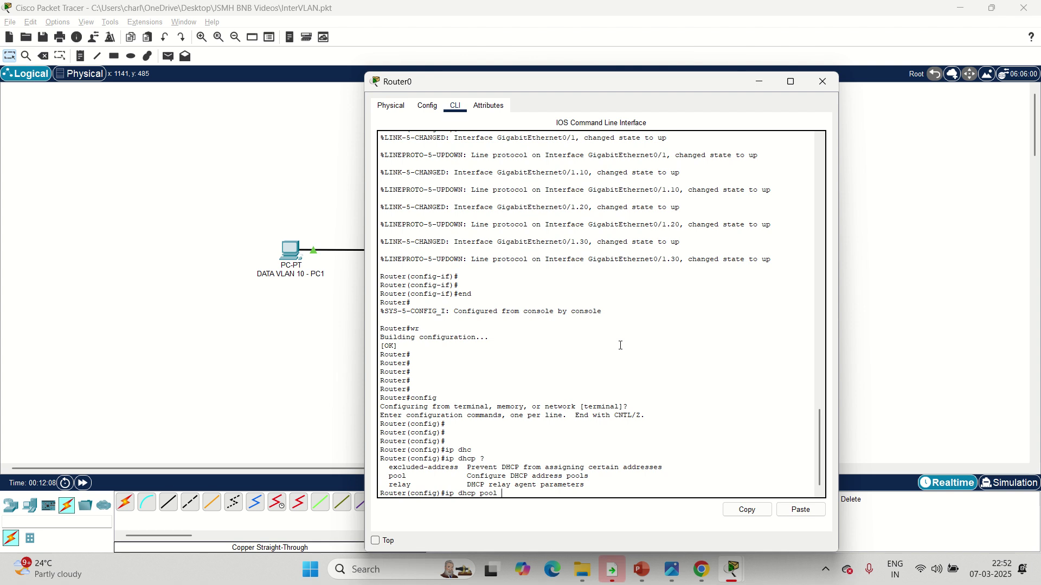
text(?Data)
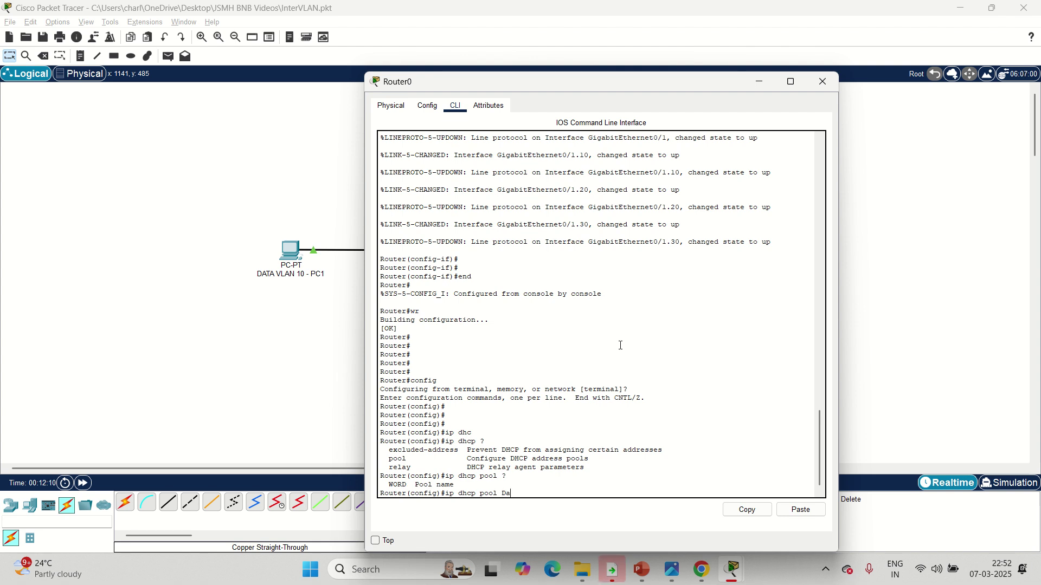
key(Return)
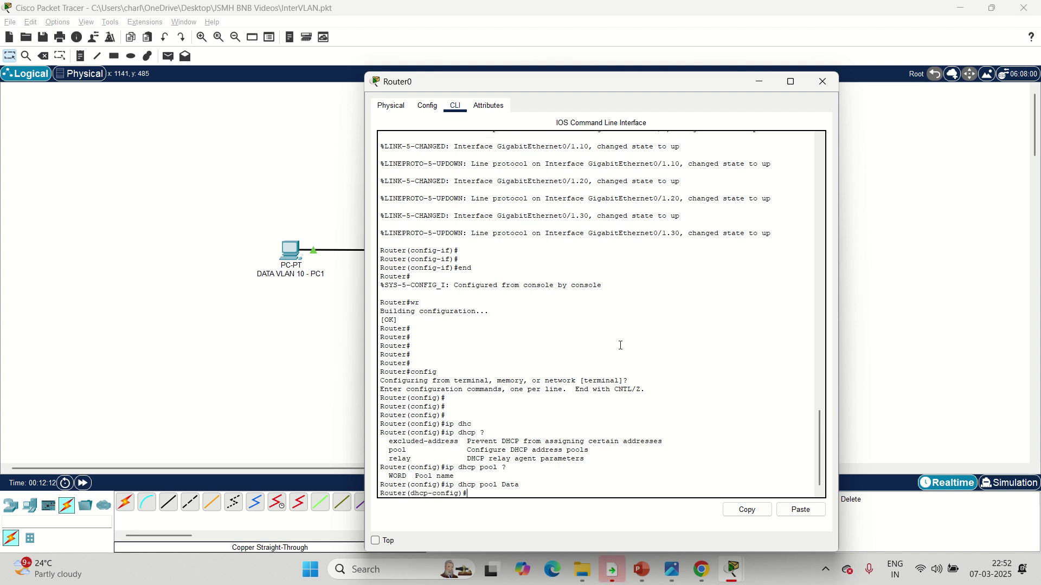
Step: Set the default router of the Data DHCP pool to 10.10.10.1
text(def)
key(Tab)
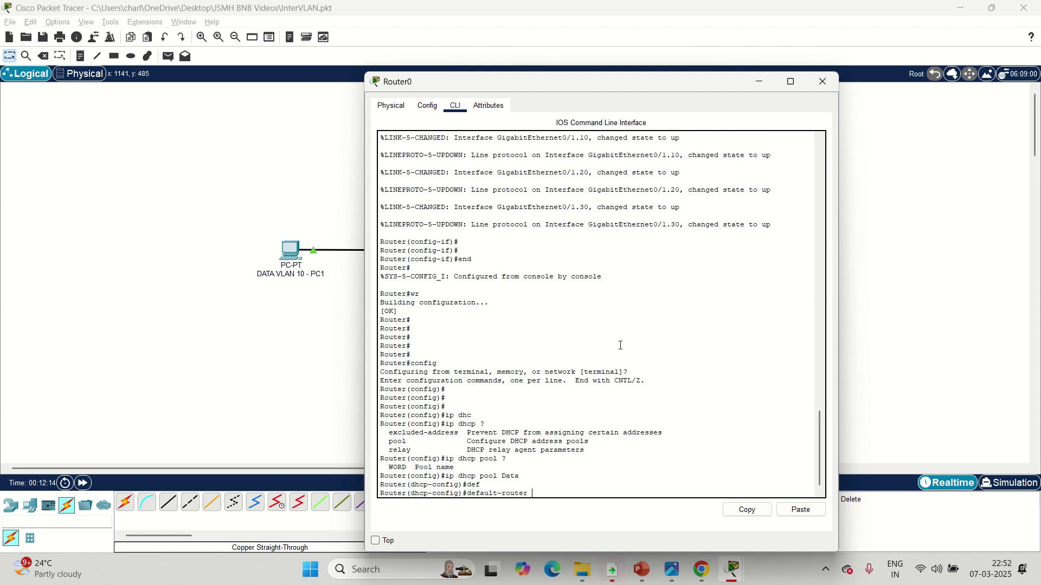
text(10.10.10.1)
key(Return)
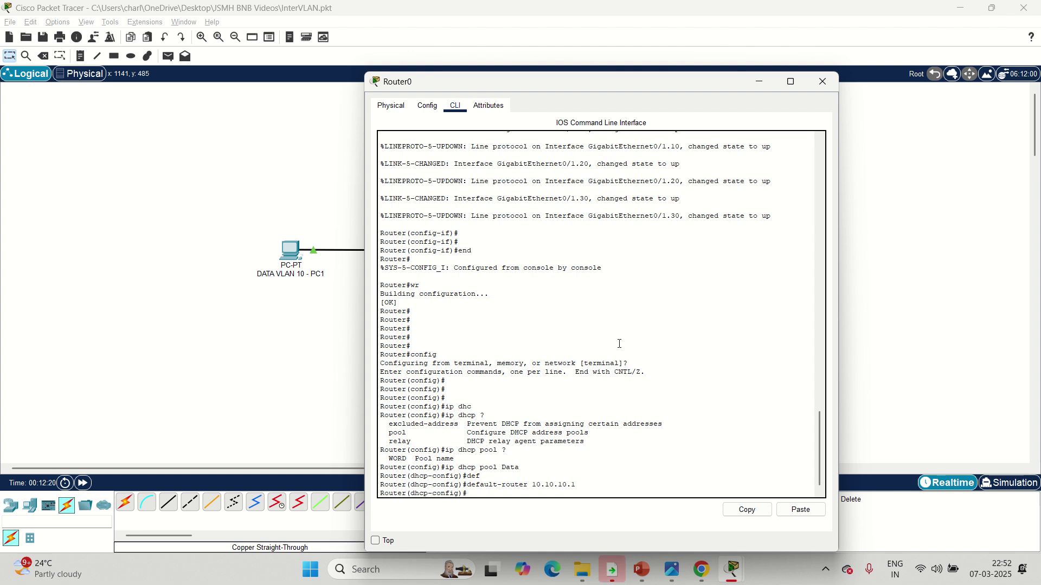
Step: Assign network 10.10.10.0 with mask 255.255.255.0 to the Data pool and exit DHCP pool configuration
text(ne)
key(Tab)
text(10.10.10)
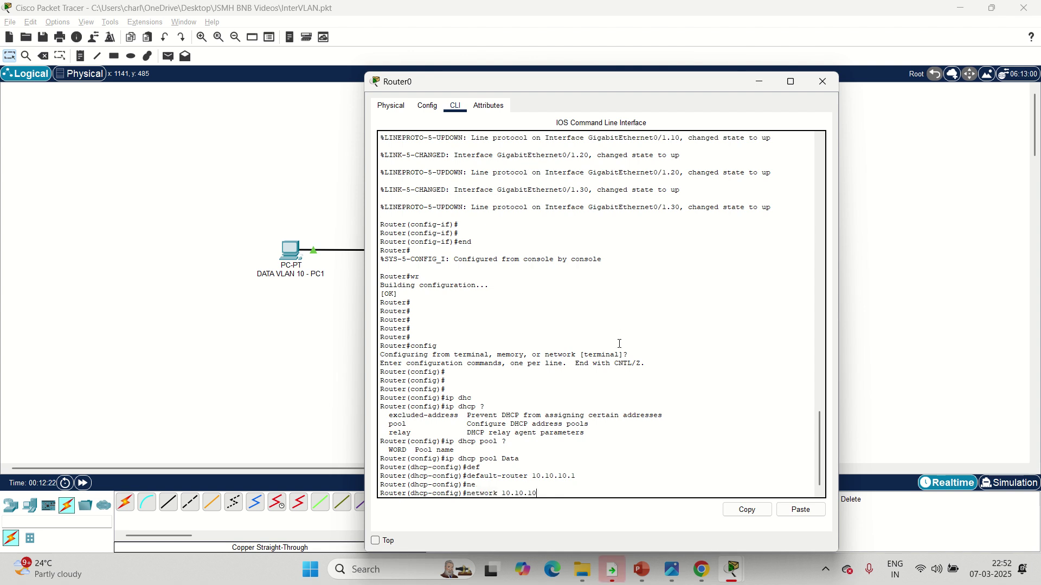
text(.0 255.)
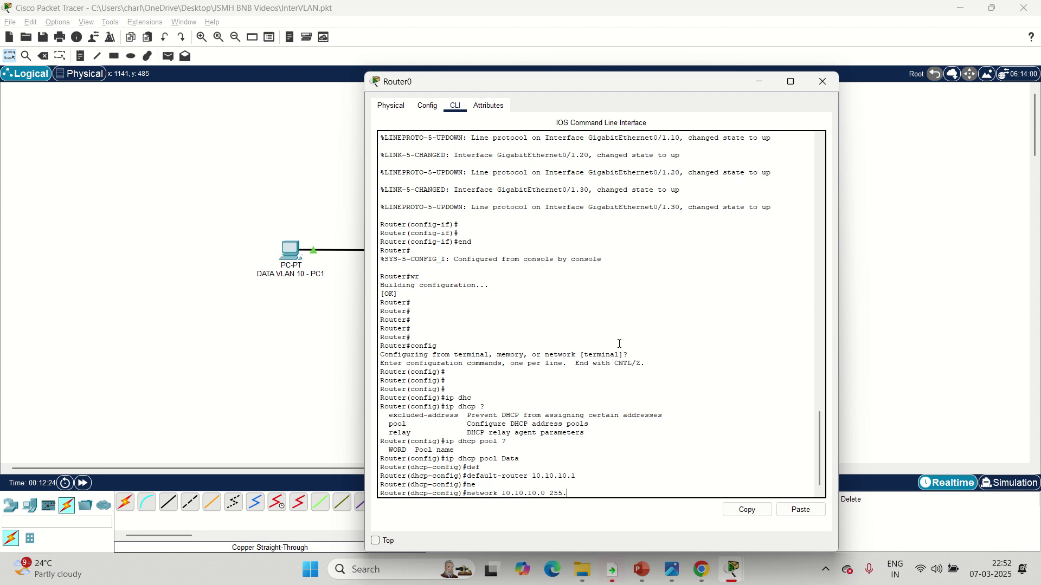
text(255.255.0)
key(Return)
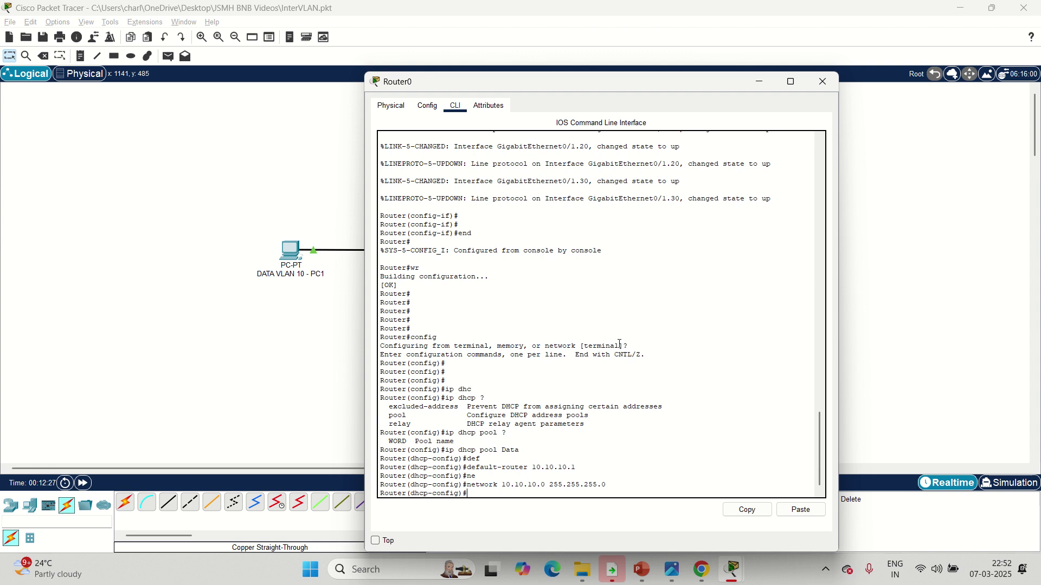
text(exit)
key(Return)
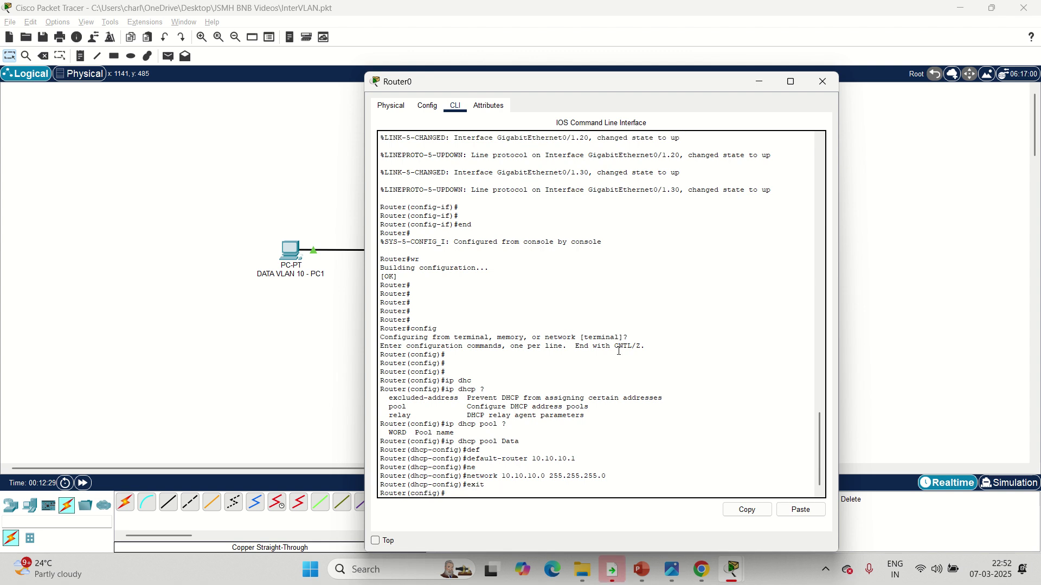
Step: Create a DHCP pool named Finance and set its default router to 20.20.20.1
text(ip dhcp)
key(Tab)
text(pool)
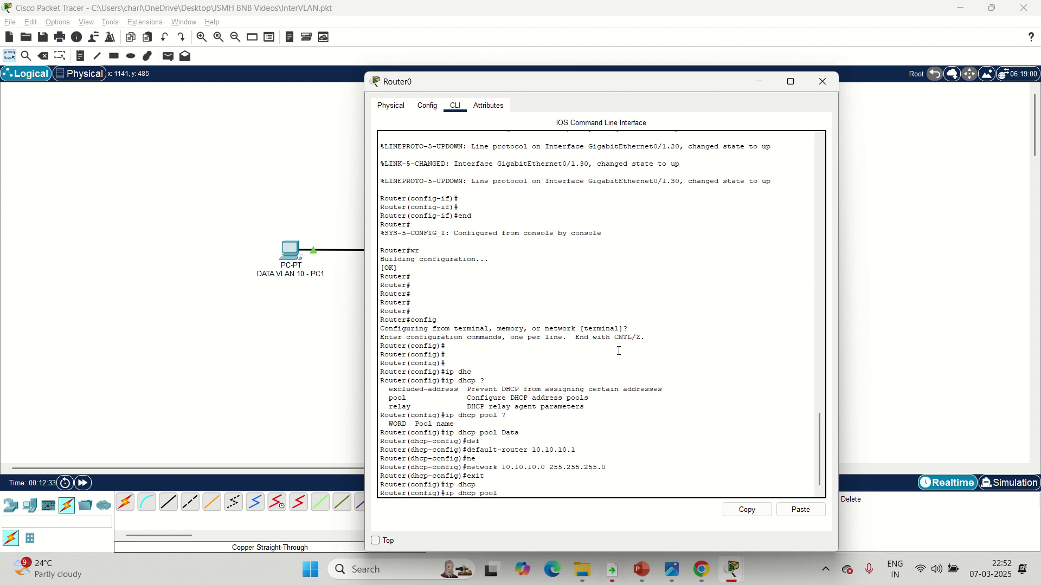
text( Finance)
key(Return)
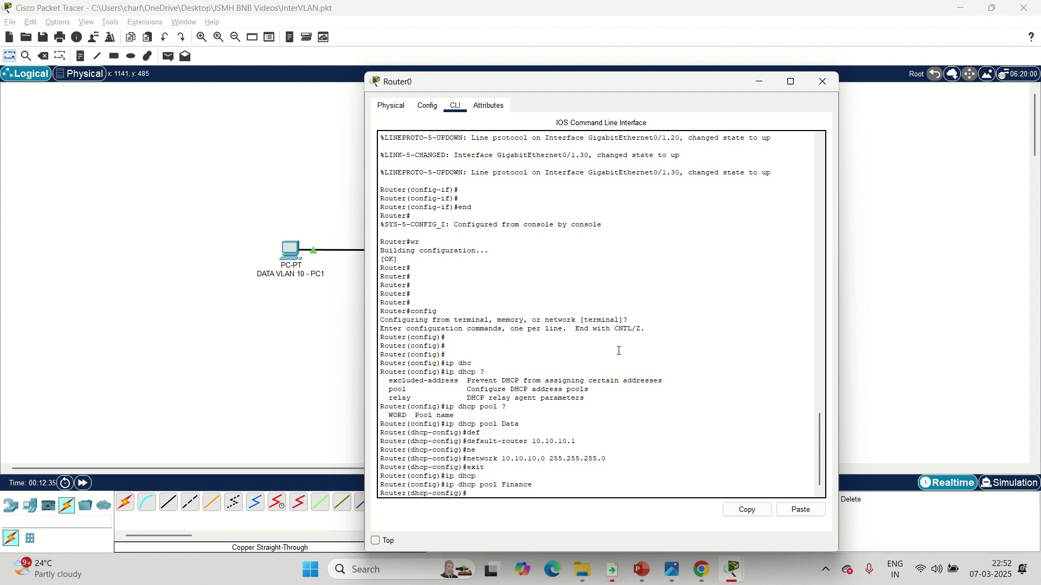
text(def)
key(Tab)
text(2)
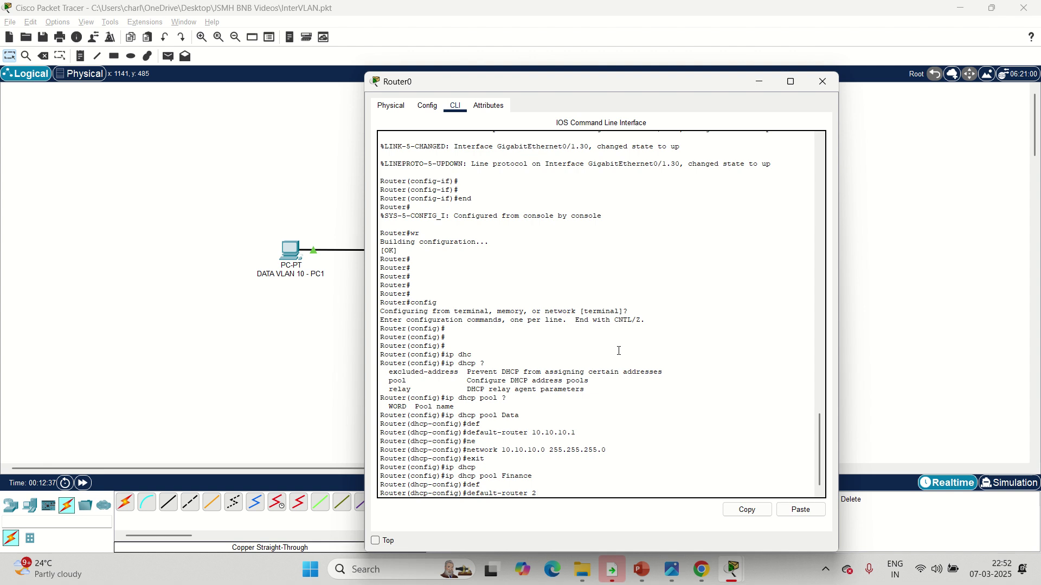
text(0.20.20.1)
key(Return)
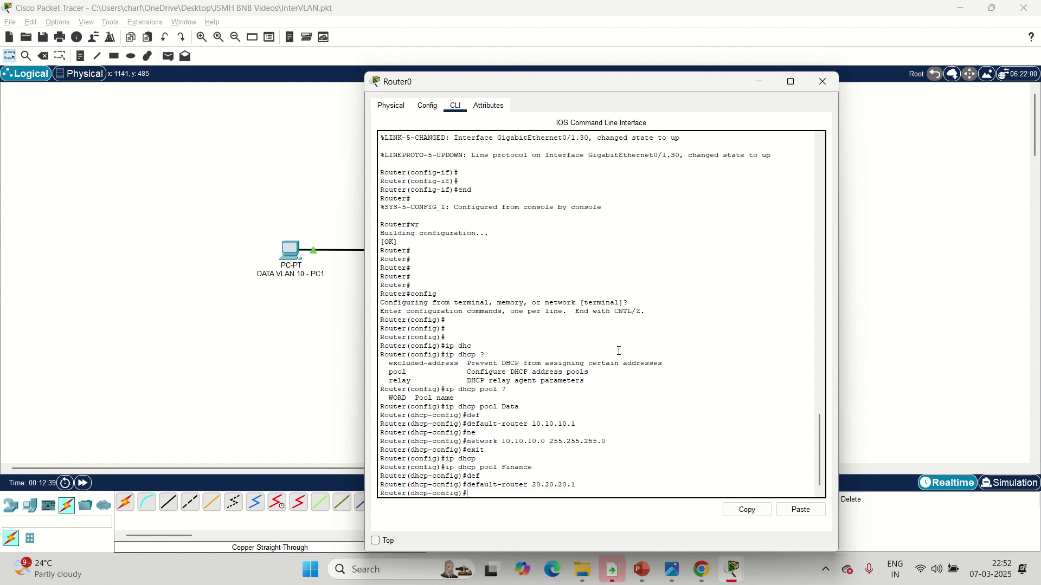
Step: Assign network 20.20.20.0 with mask 255.255.255.0 to the Finance pool and exit its configuration
text(net)
key(Tab)
text(20.20.)
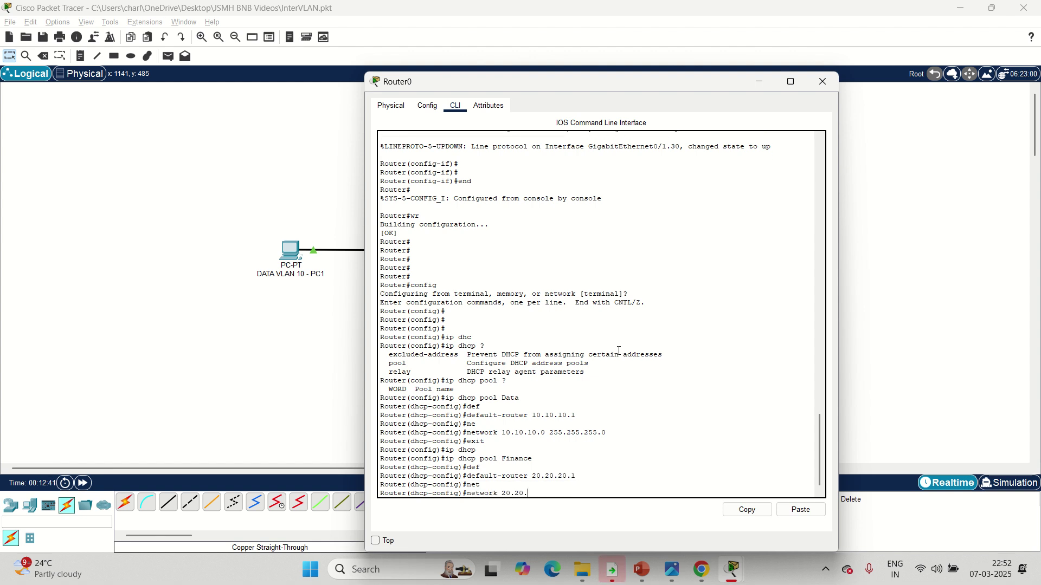
text(20.0 25)
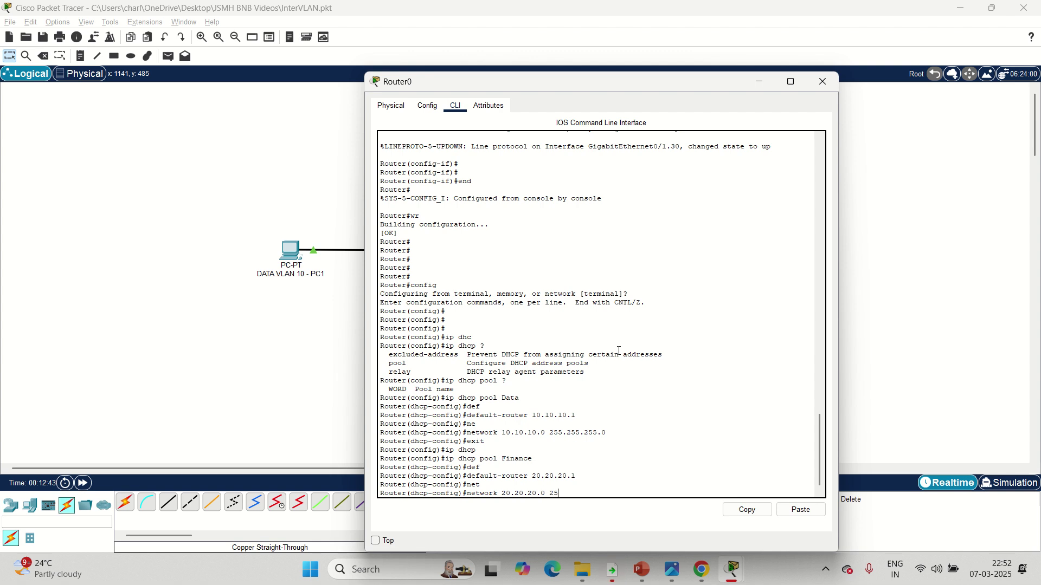
text(5.255.255.0)
key(Return)
text(exit)
key(Return)
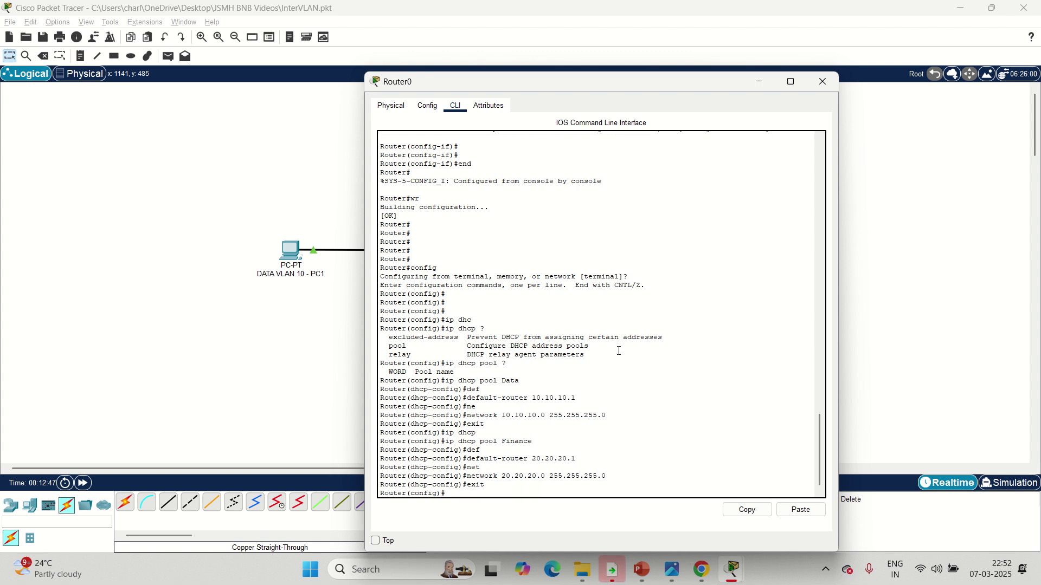
Step: Create a DHCP pool named HR and set its default router to 30.30.30.1
text(ip dhcp pool HR)
key(Return)
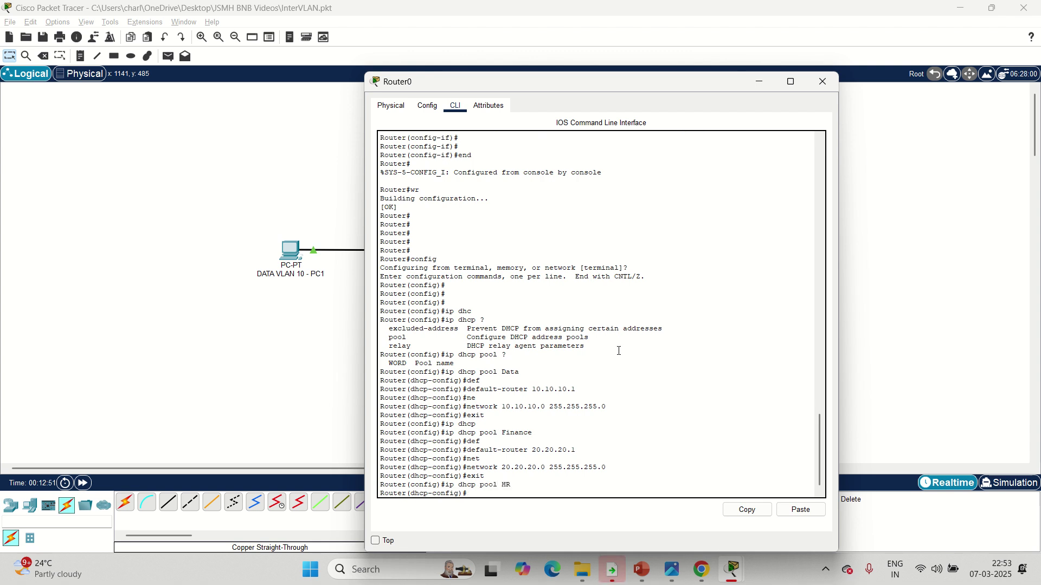
text(def)
key(Tab)
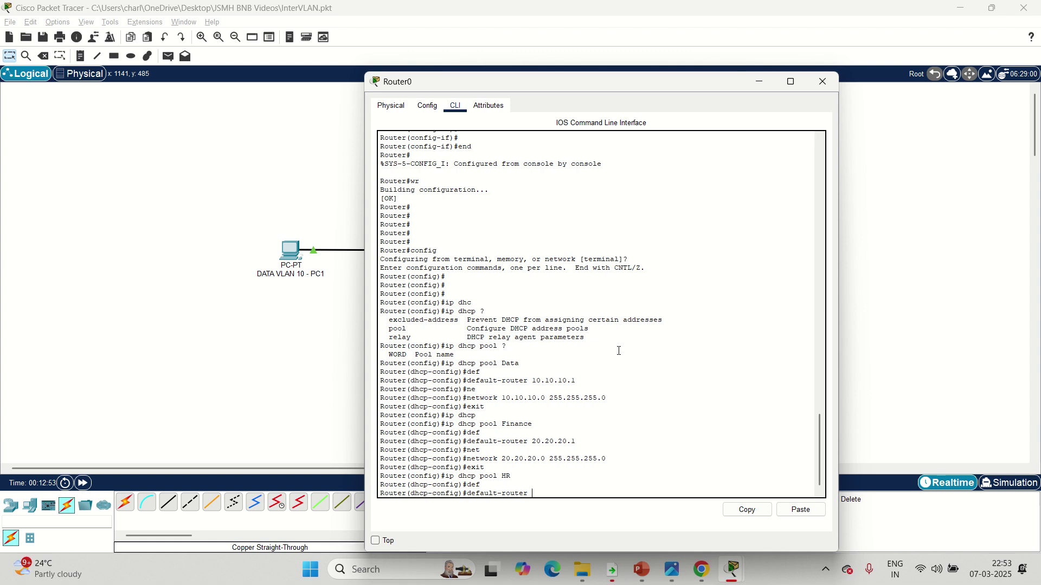
text(0.30.30.1)
key(Return)
Step: Assign network 30.30.30.0 with mask 255.255.255.0 to the HR pool and end configuration mode
text(net)
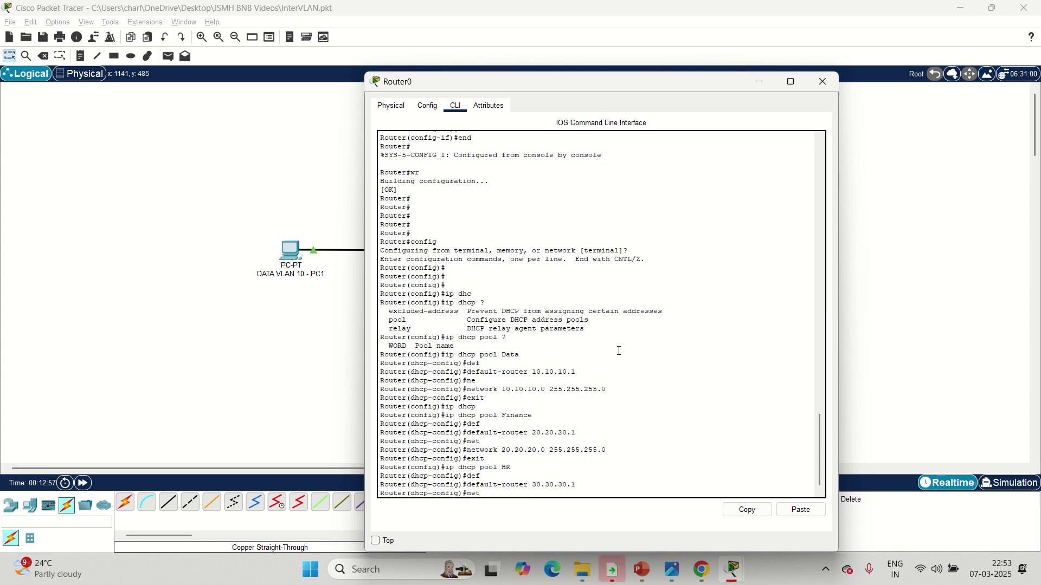
key(Tab)
text(30.30.30)
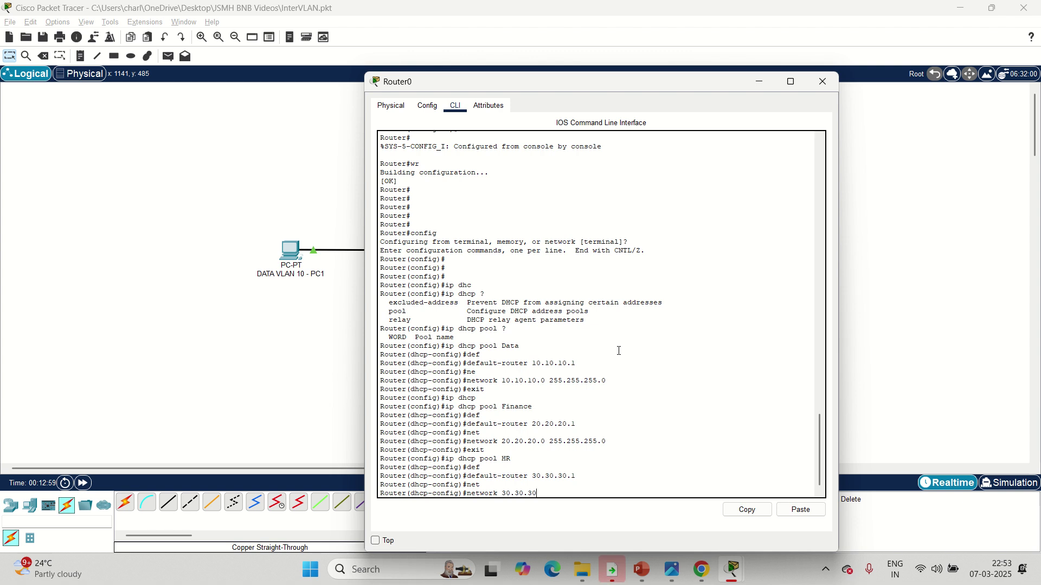
text(.)
text(0 12)
key(BackSpace)
key(BackSpace)
text(255)
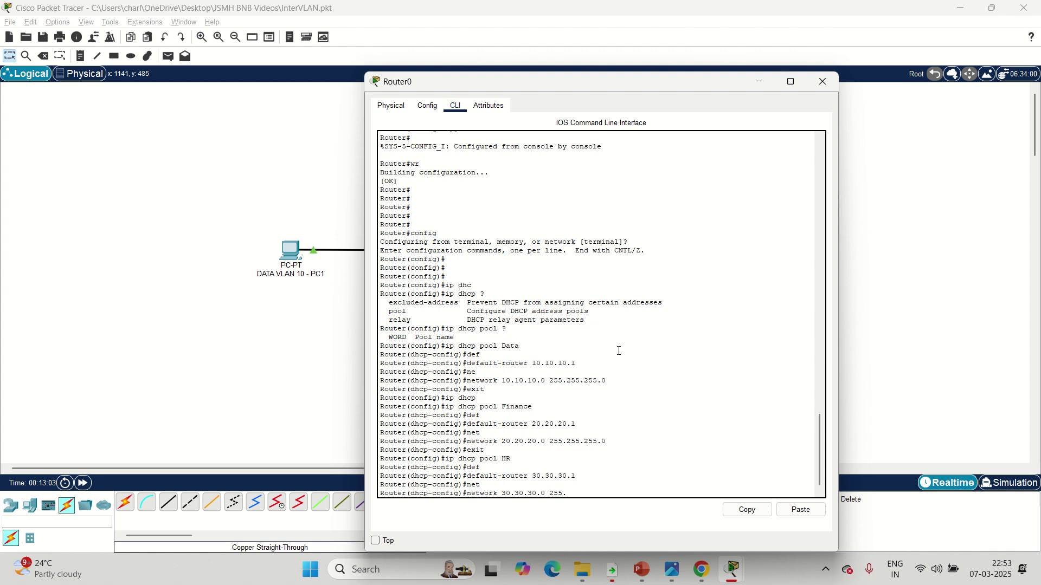
text(.255.255.0)
key(Return)
key(Return)
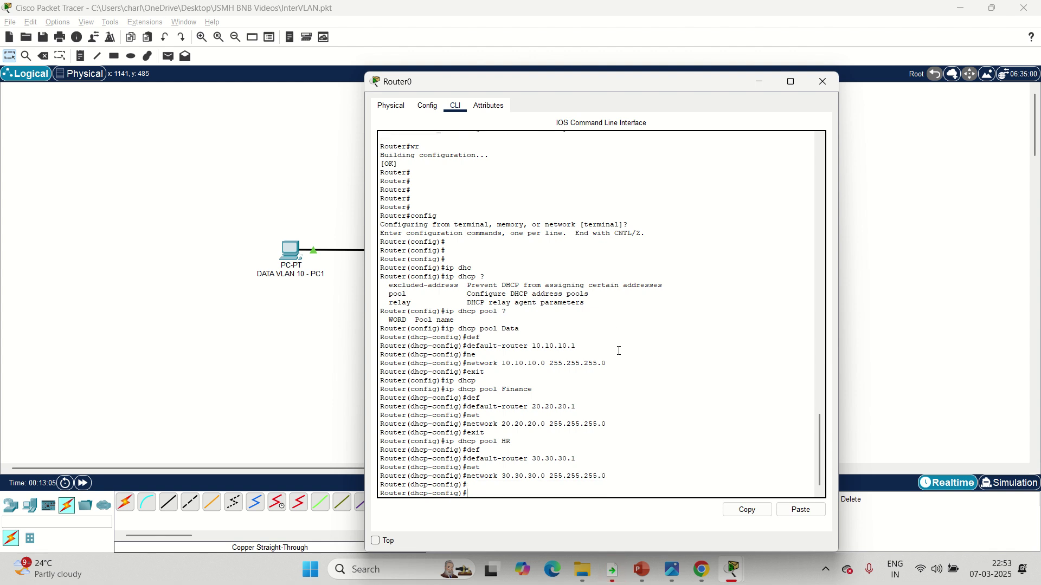
text(end)
key(Return)
Step: Display the router's running configuration and examine its DHCP pools and the GigabitEthernet0/1 subinterfaces
text(sh run)
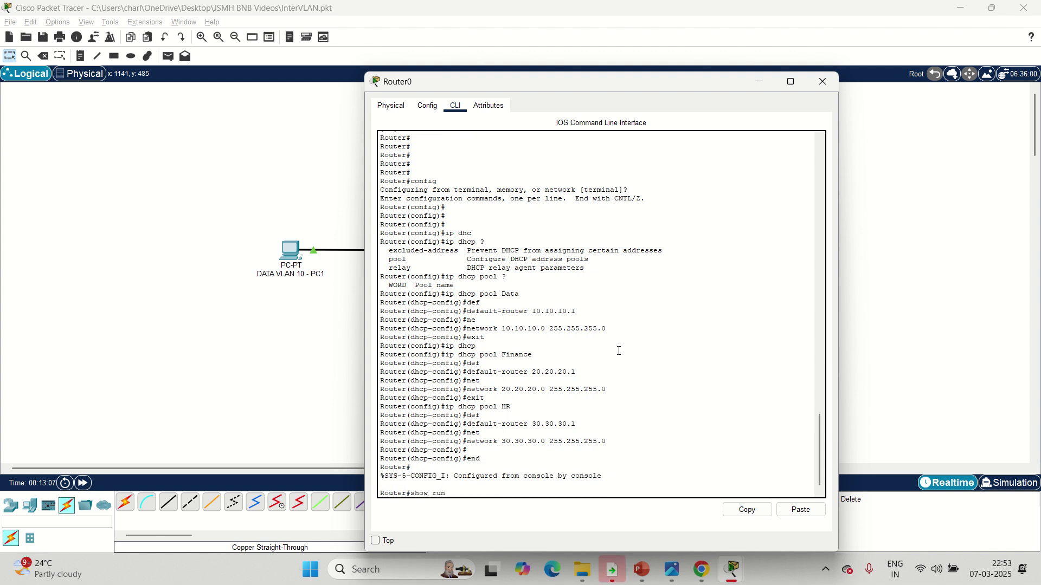
key(Return)
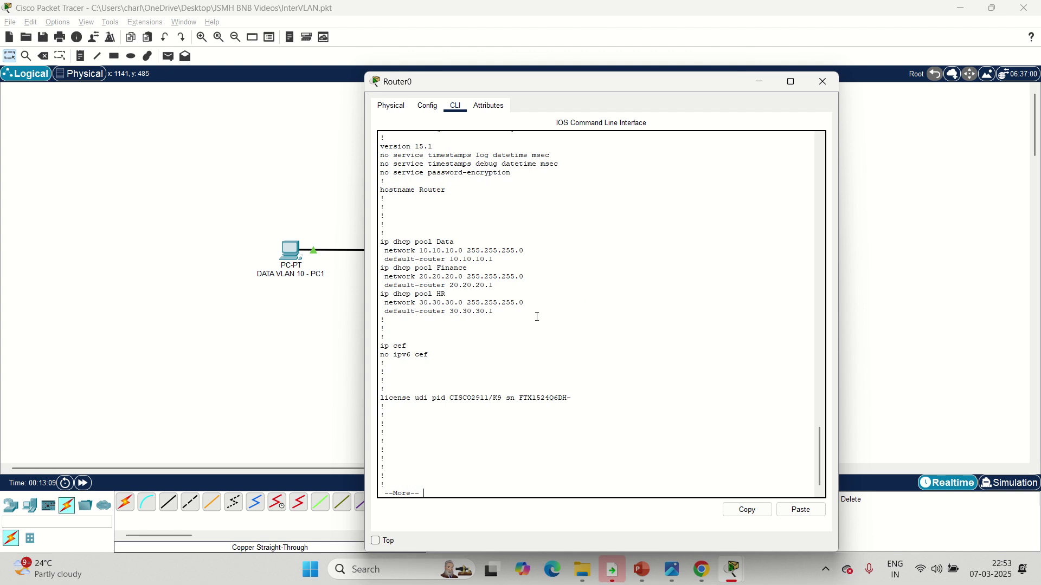
drag(511, 313, 383, 240)
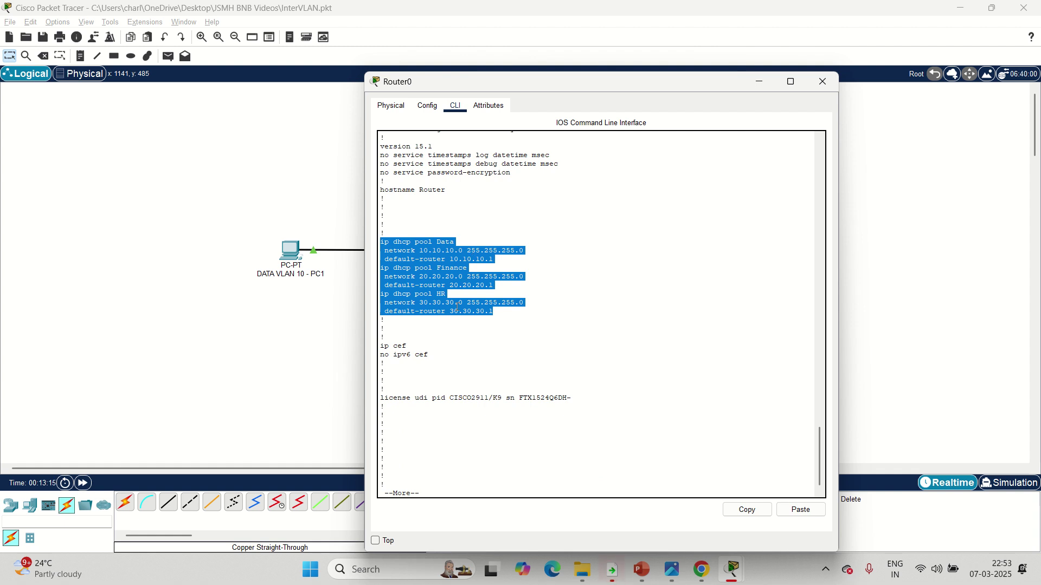
click(495, 365)
key(space)
key(space)
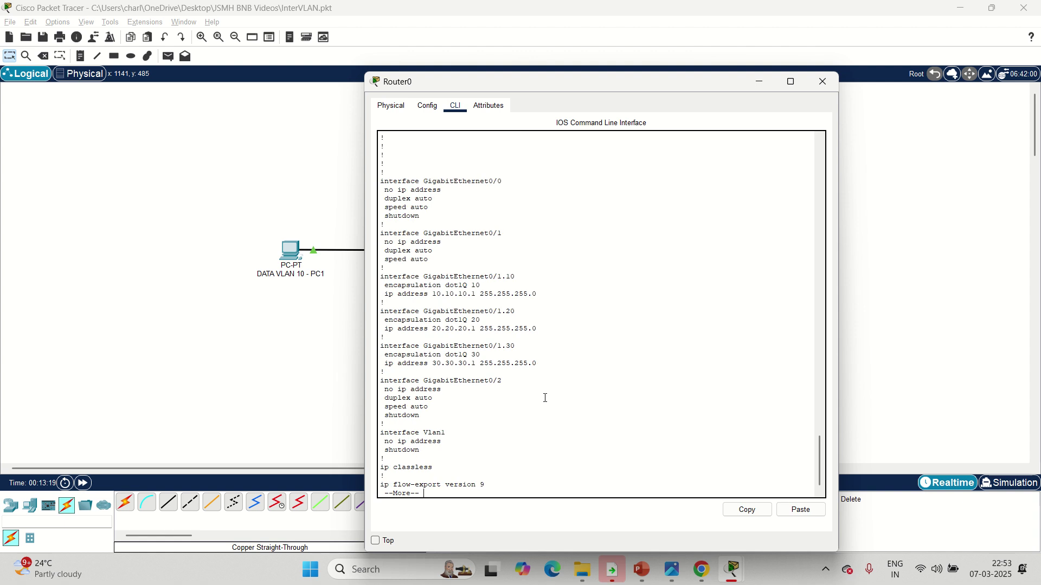
drag(537, 363, 374, 274)
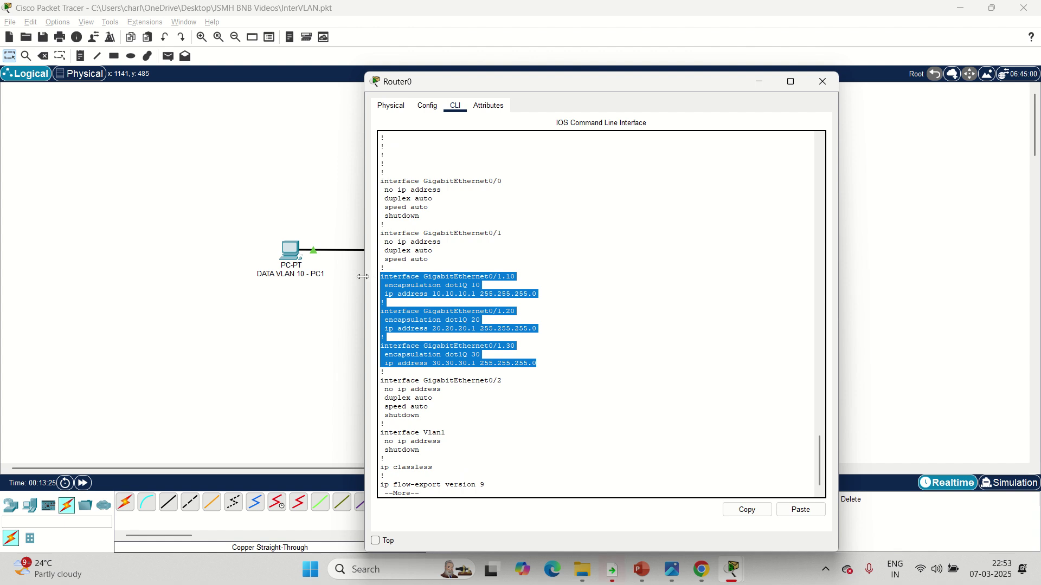
click(337, 364)
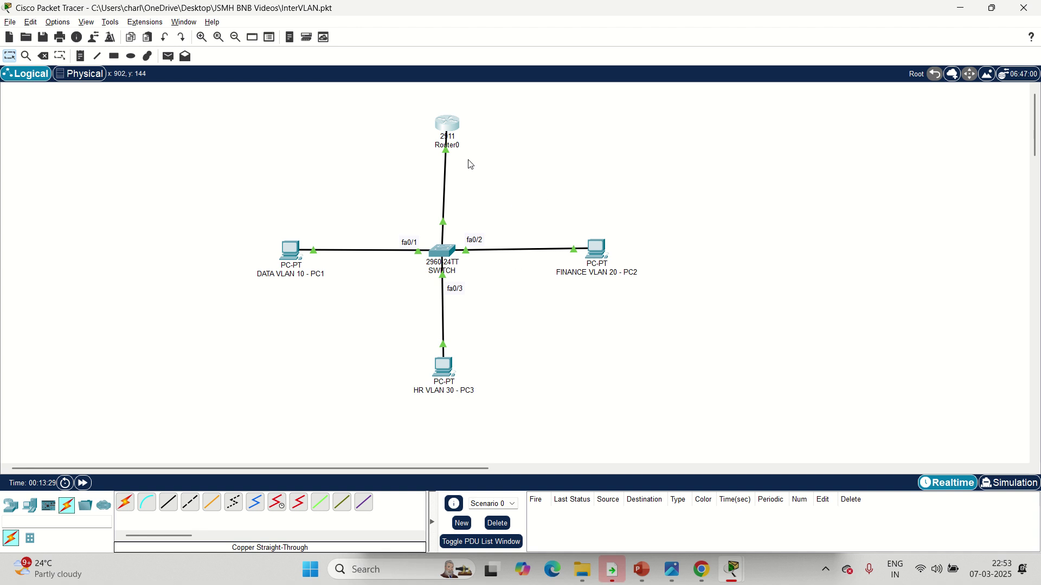
Step: Open the IP configuration of DATA VLAN 10 - PC1 and switch its IPv4 addressing to DHCP
click(294, 258)
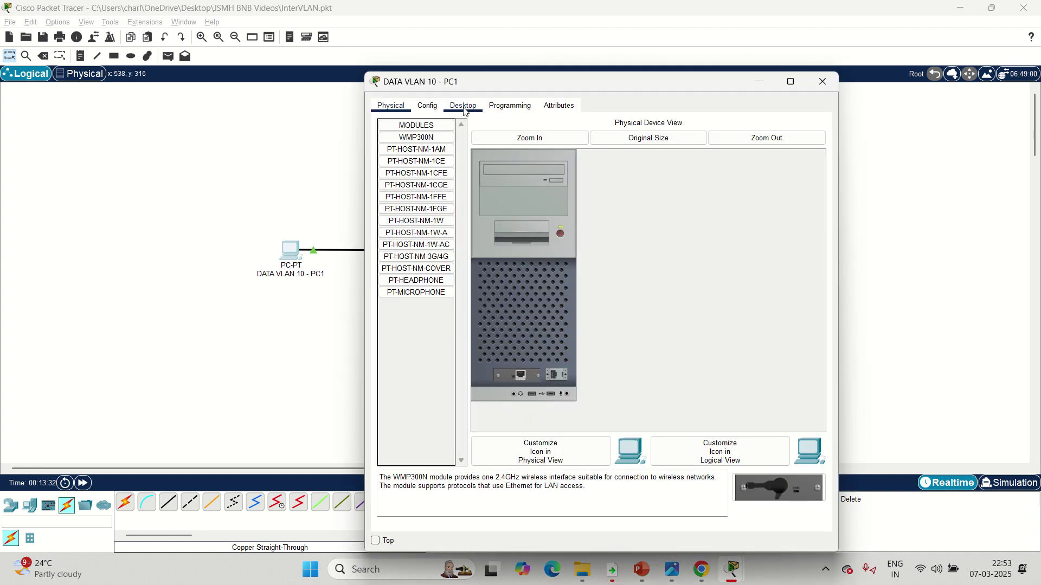
click(464, 106)
click(424, 148)
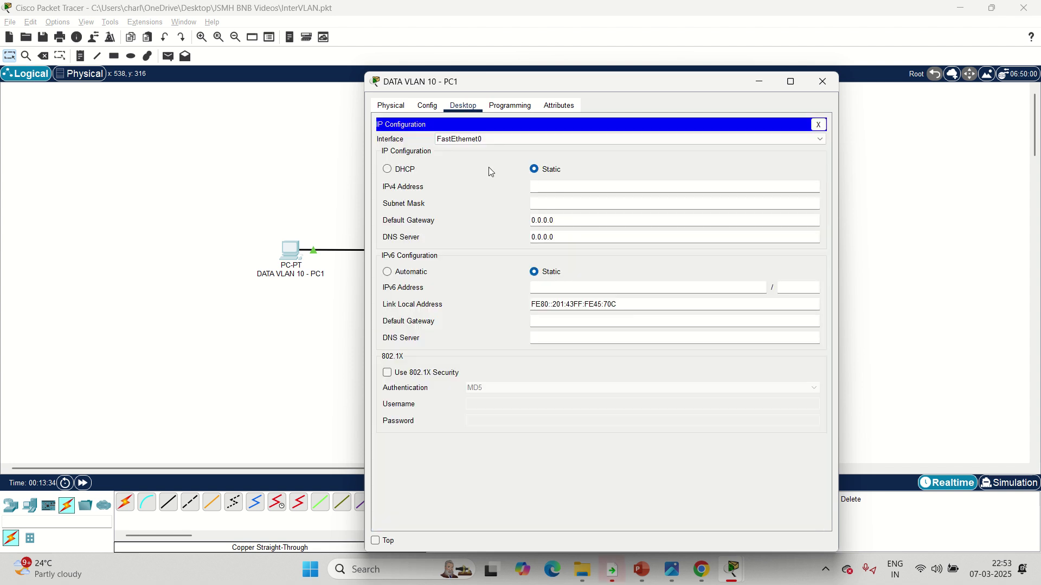
click(387, 170)
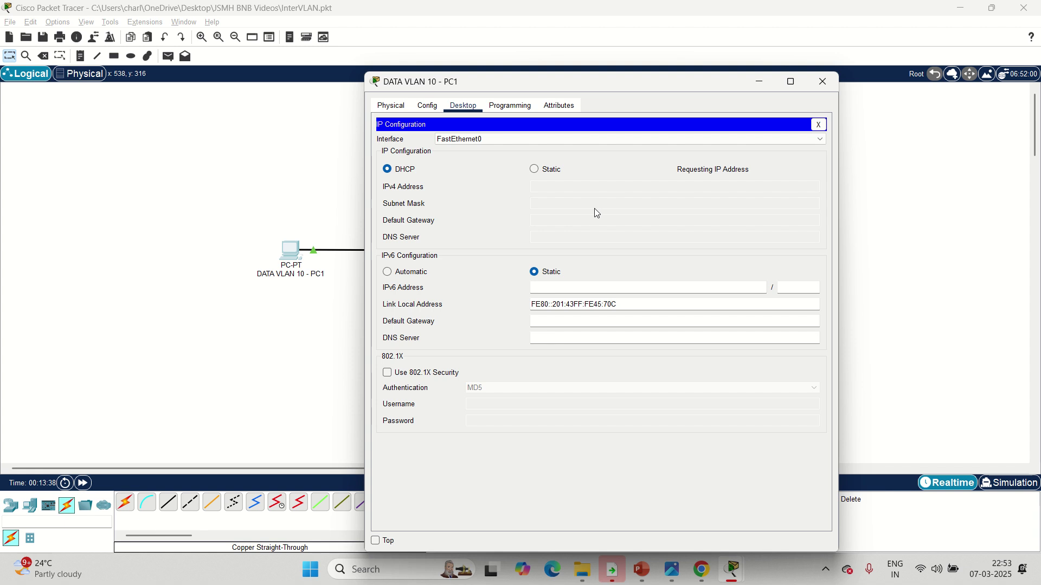
Step: Close PC1's window and display the brief IP interface status in the switch's command line
click(831, 86)
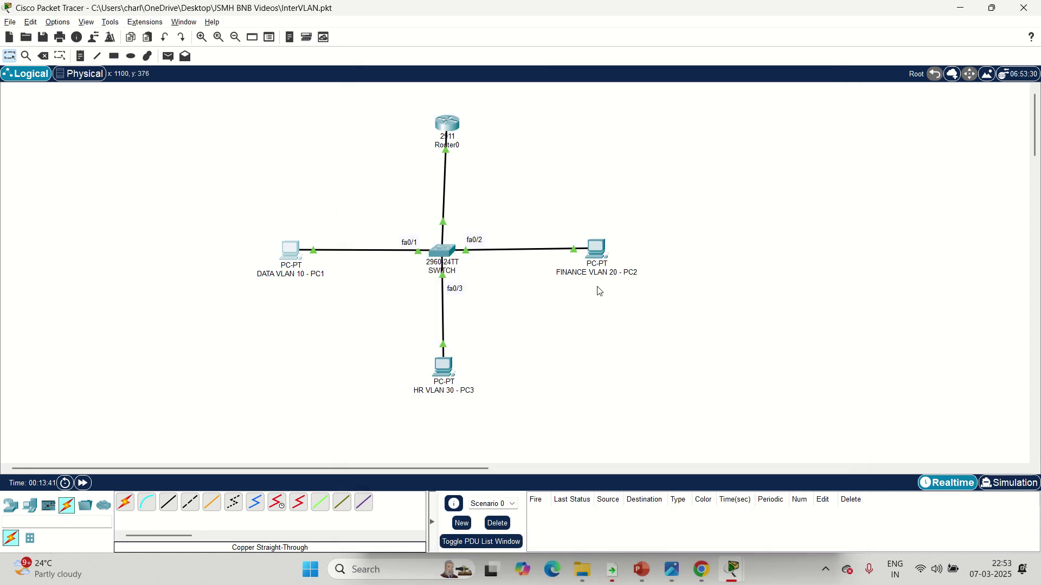
click(454, 253)
key(Return)
key(Return)
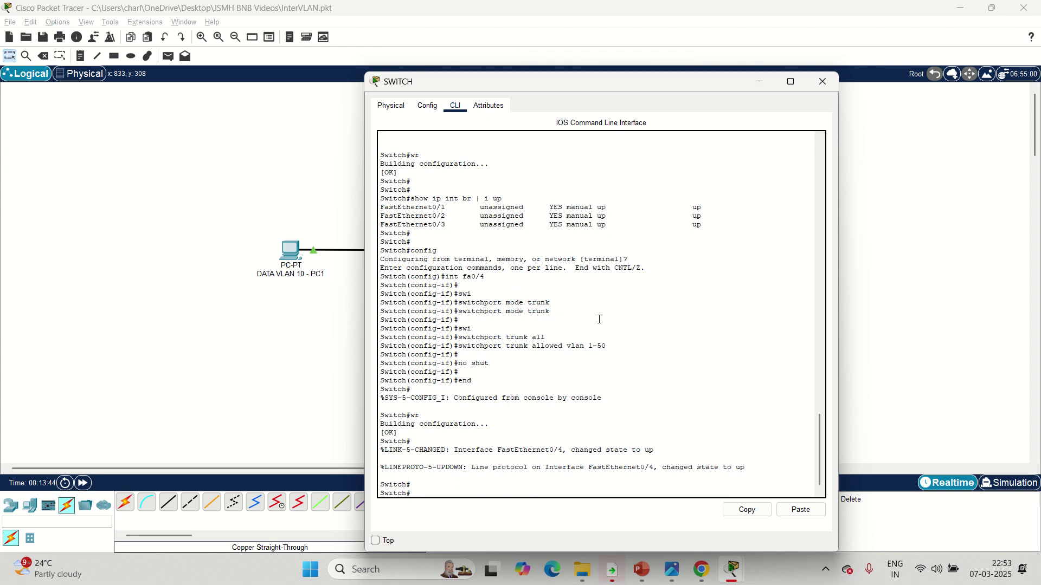
text(sh ip int br)
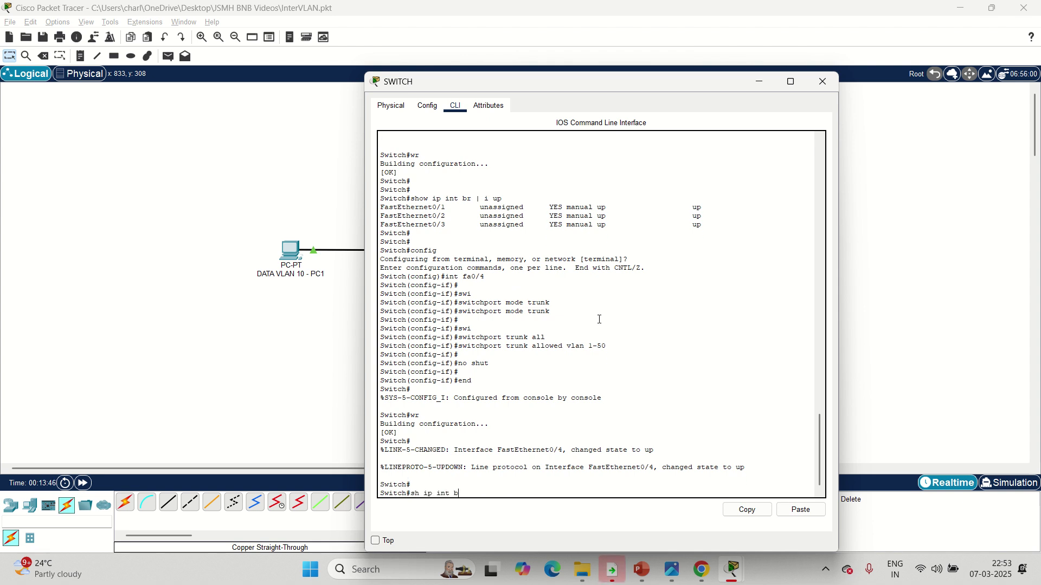
key(Return)
key(space)
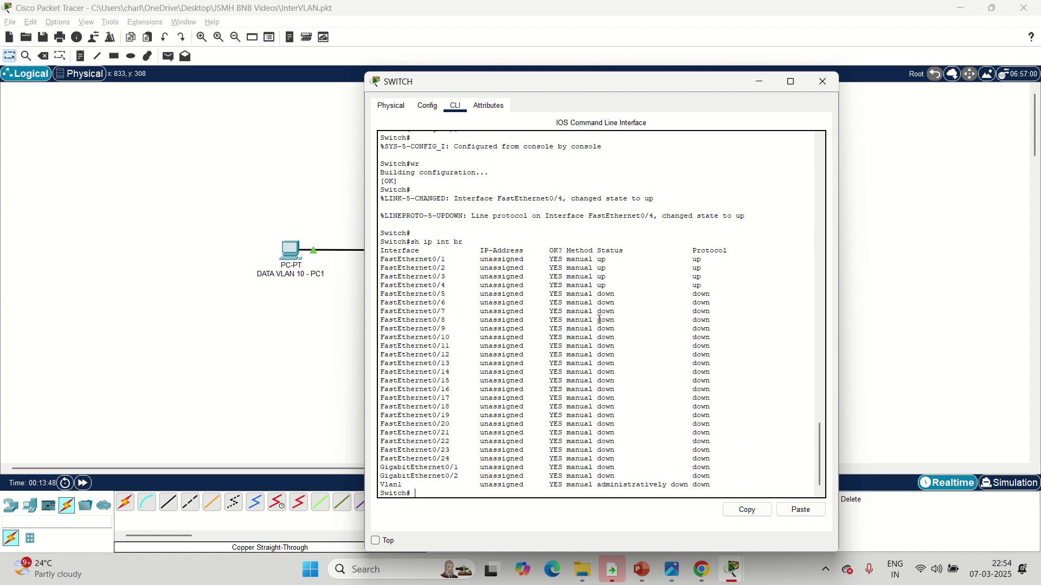
Step: Save the switch's configuration with the wr command and close its window
text(sh)
key(BackSpace)
key(BackSpace)
text(wr)
key(Return)
key(alt+F4)
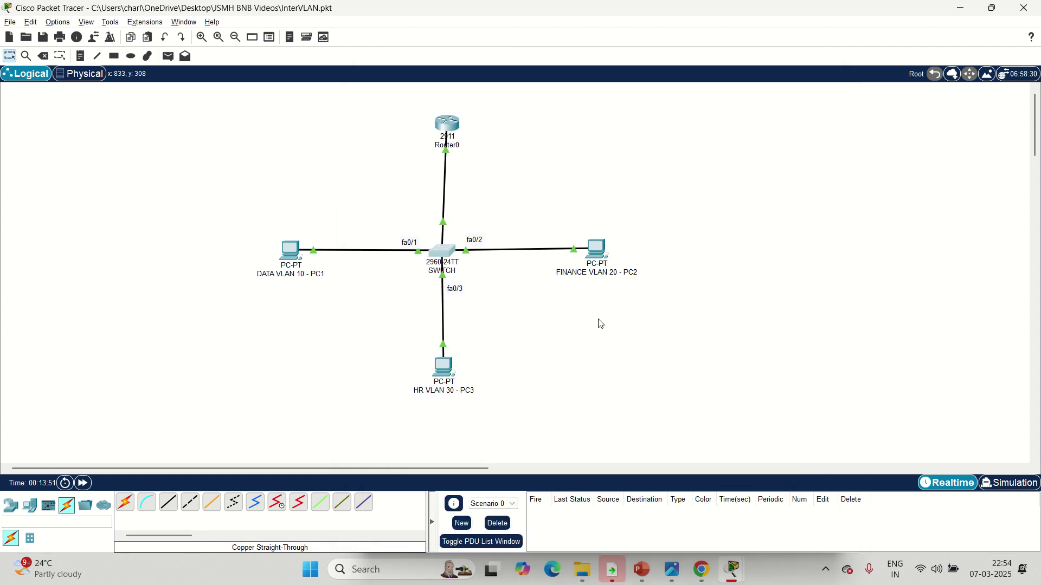
Step: Check the DHCP-assigned address in the IP configuration of DATA VLAN 10 - PC1
click(291, 250)
click(422, 189)
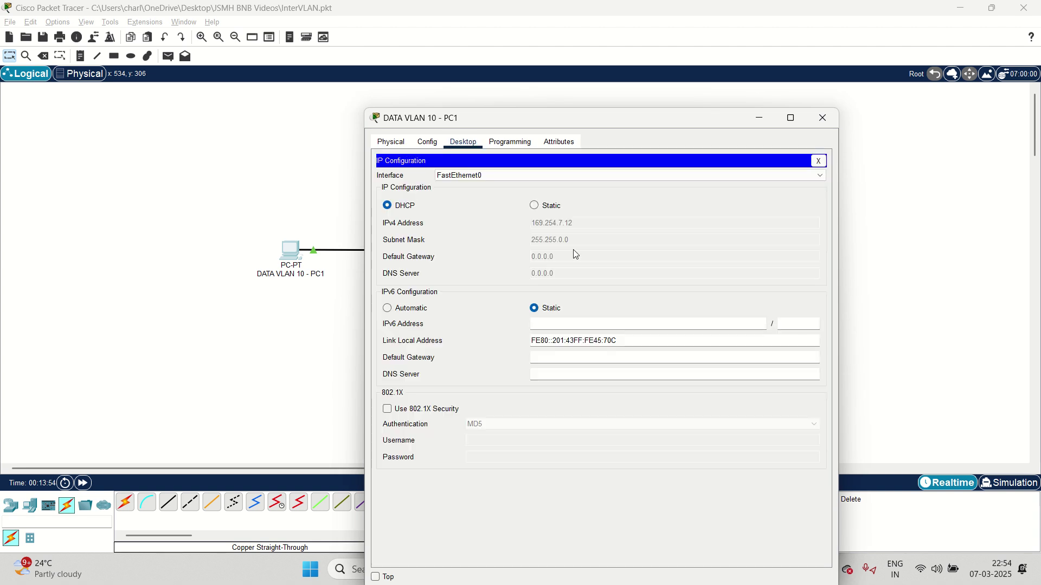
click(819, 161)
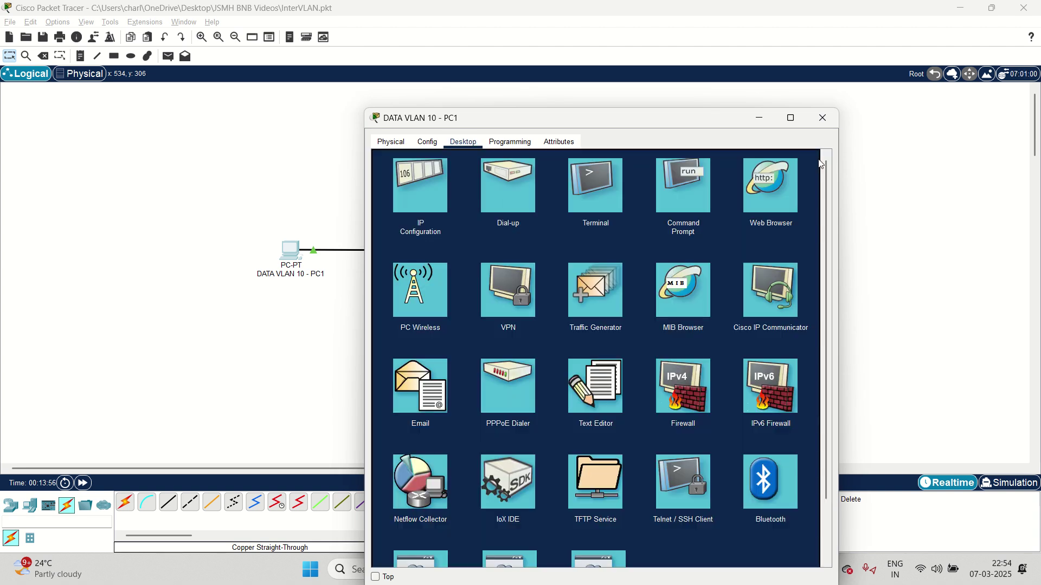
click(822, 119)
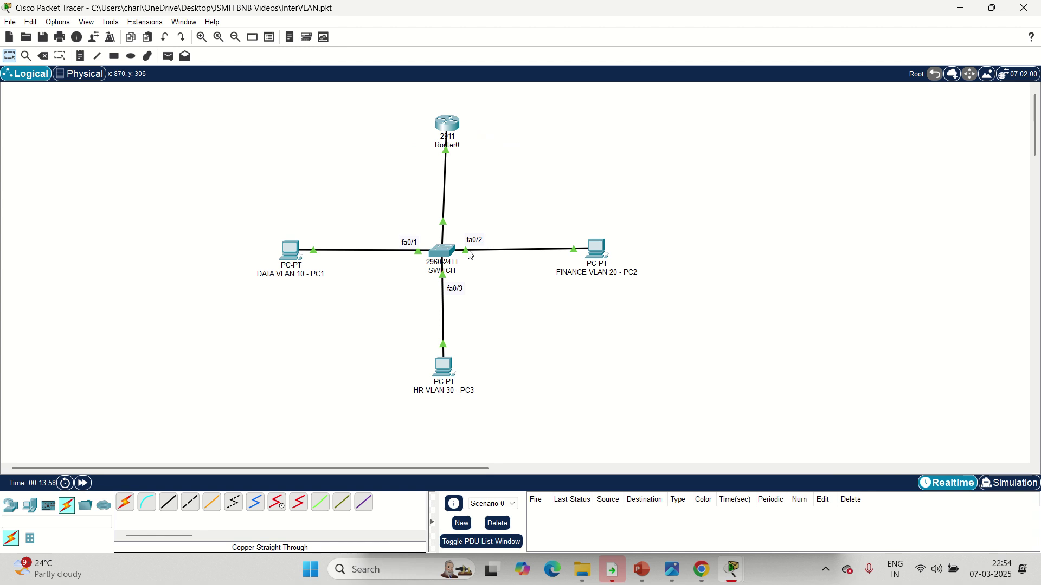
Step: Enter terminal configuration mode in the switch's command line
click(442, 249)
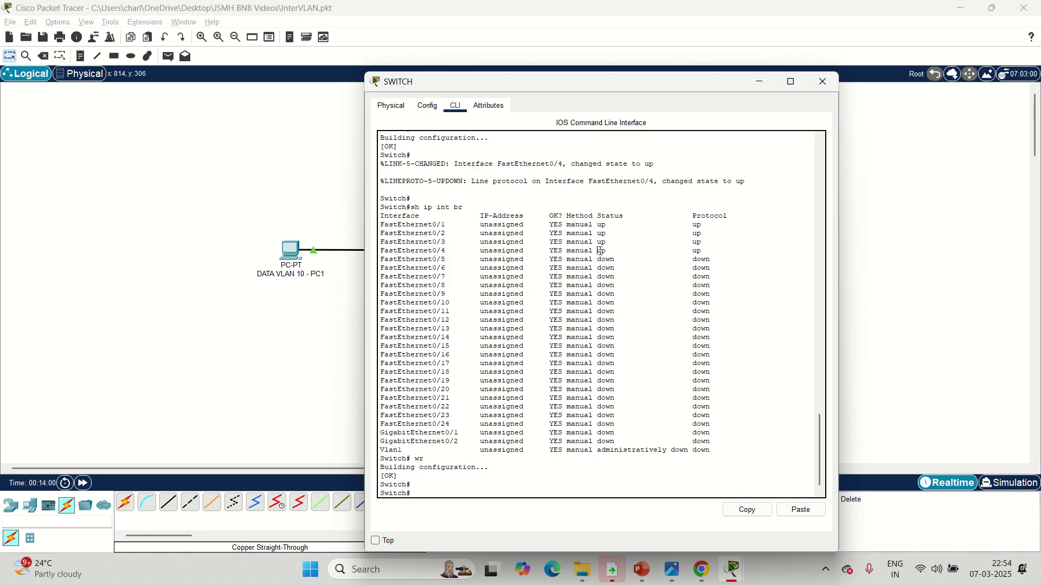
key(Return)
key(Return)
text(config)
key(Return)
key(Return)
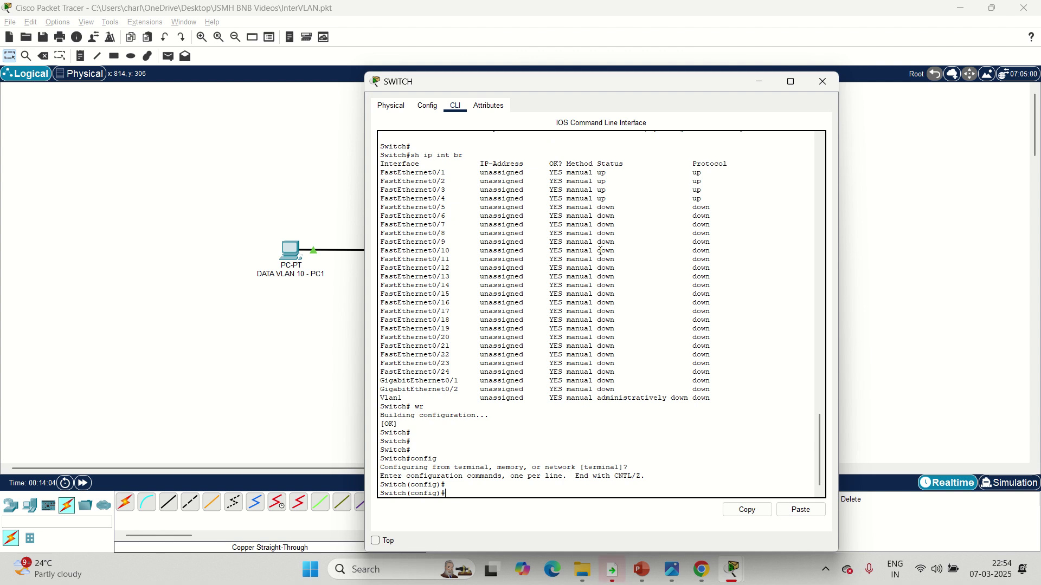
text(show)
key(Tab)
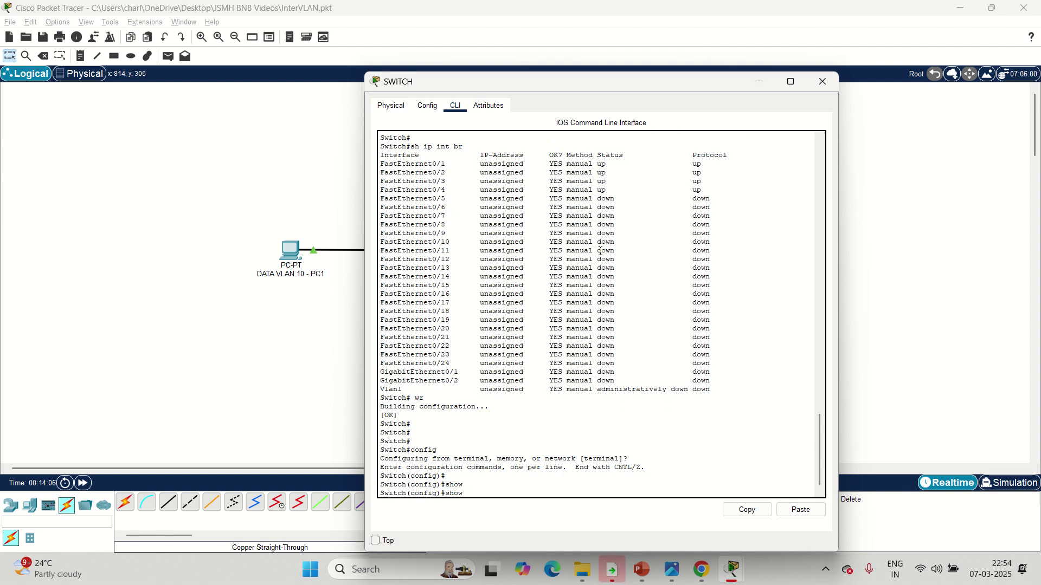
click(325, 198)
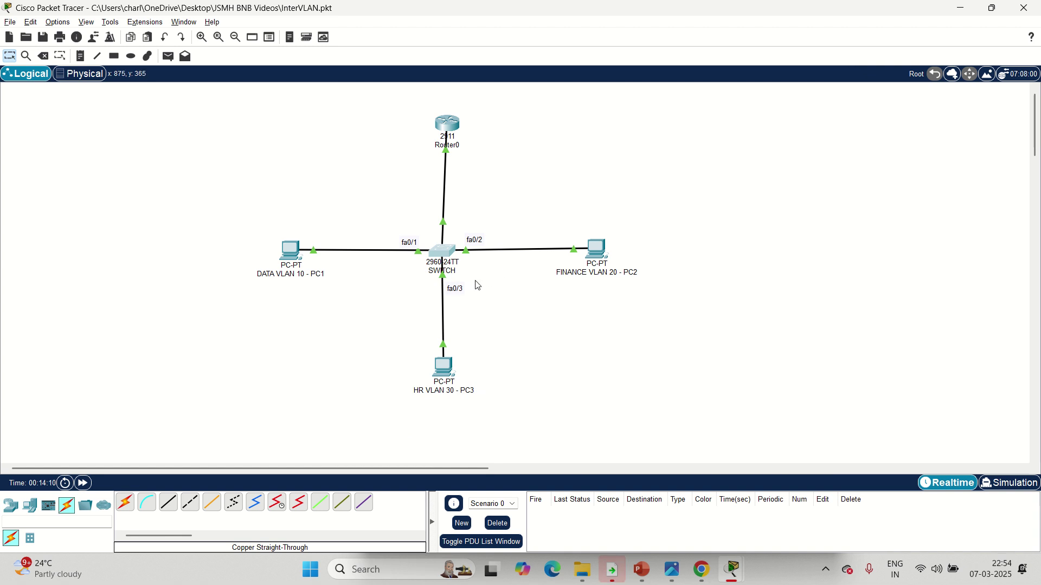
key(alt+Tab)
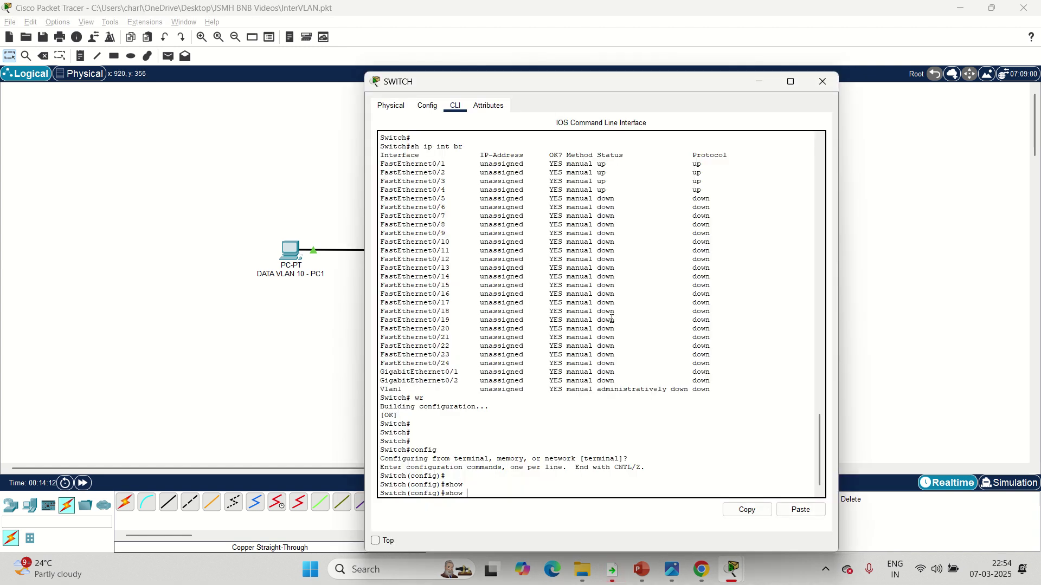
key(BackSpace)
key(BackSpace)
key(BackSpace)
Step: Set the switch's interface fa0/1 to switchport access mode
text(int fa)
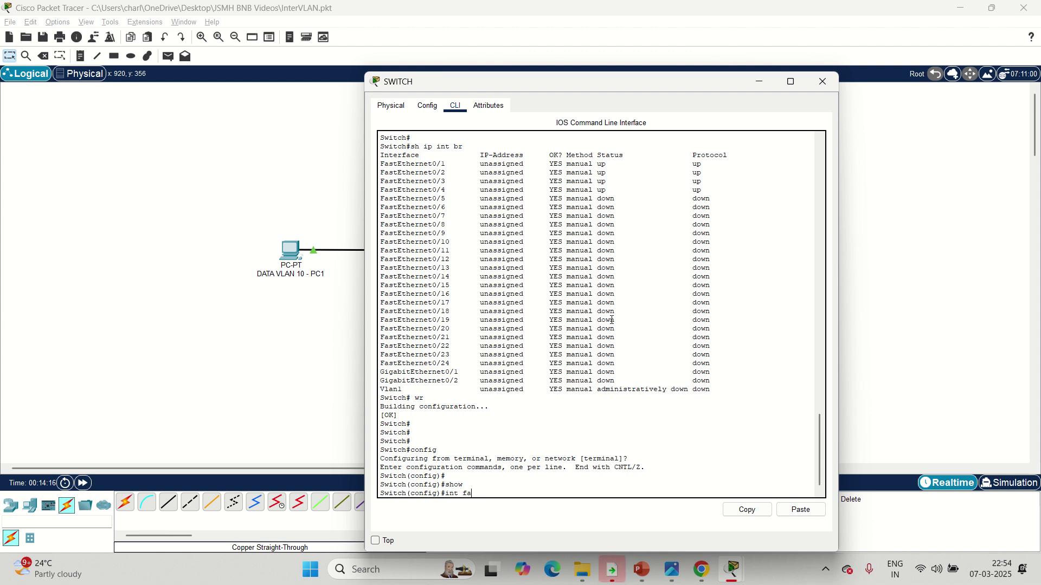
text(0/1)
key(Return)
key(Return)
text(swi)
key(Tab)
text(mode )
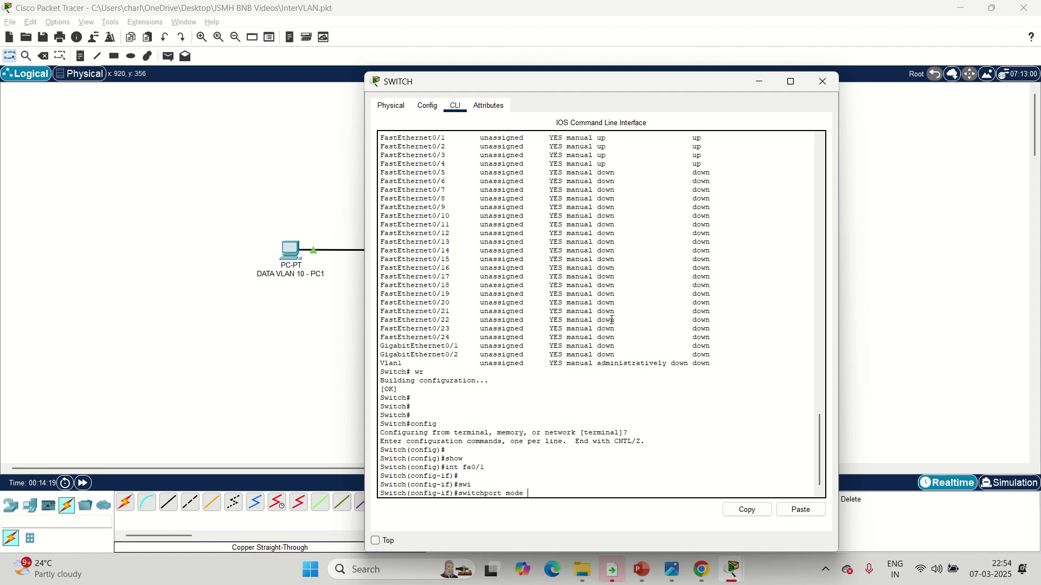
text(acc)
key(Tab)
key(Return)
Step: Assign interface fa0/1 to access VLAN 10, enable it with no shut, and exit its interface configuration
text(swi)
key(Tab)
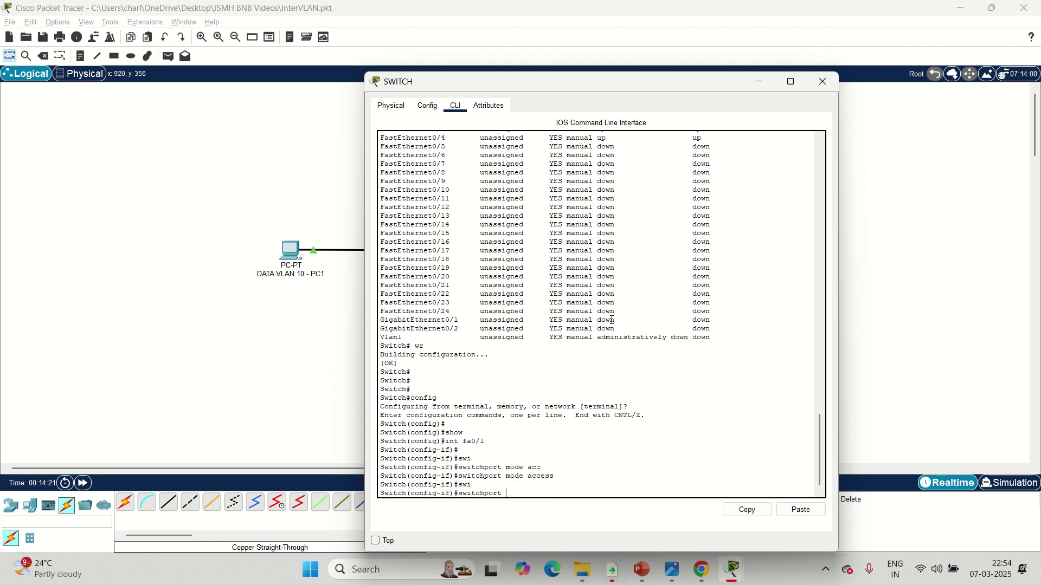
text(acc)
key(Tab)
text(vlan 10)
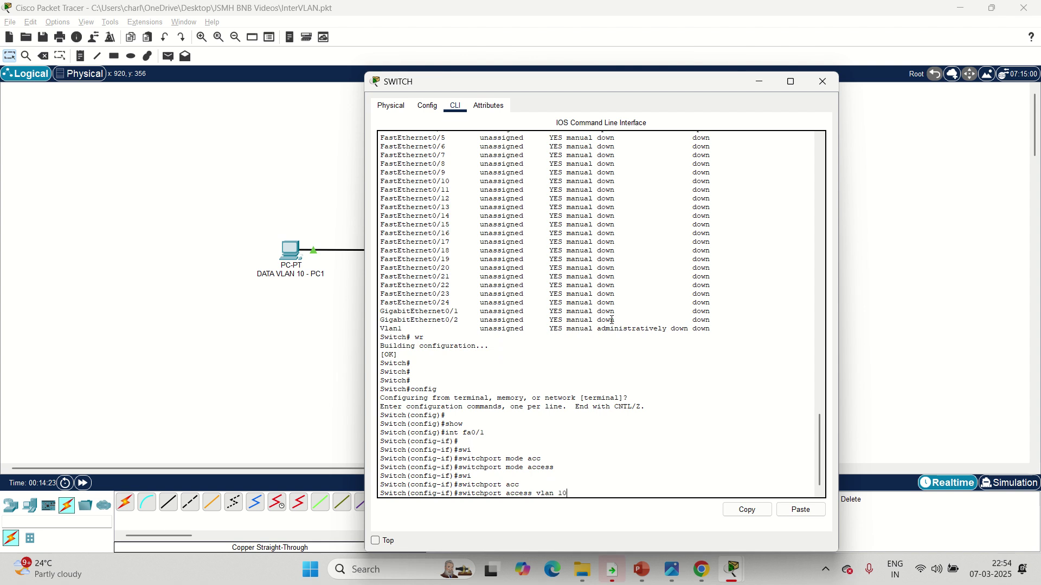
key(Return)
text(no shut)
key(Return)
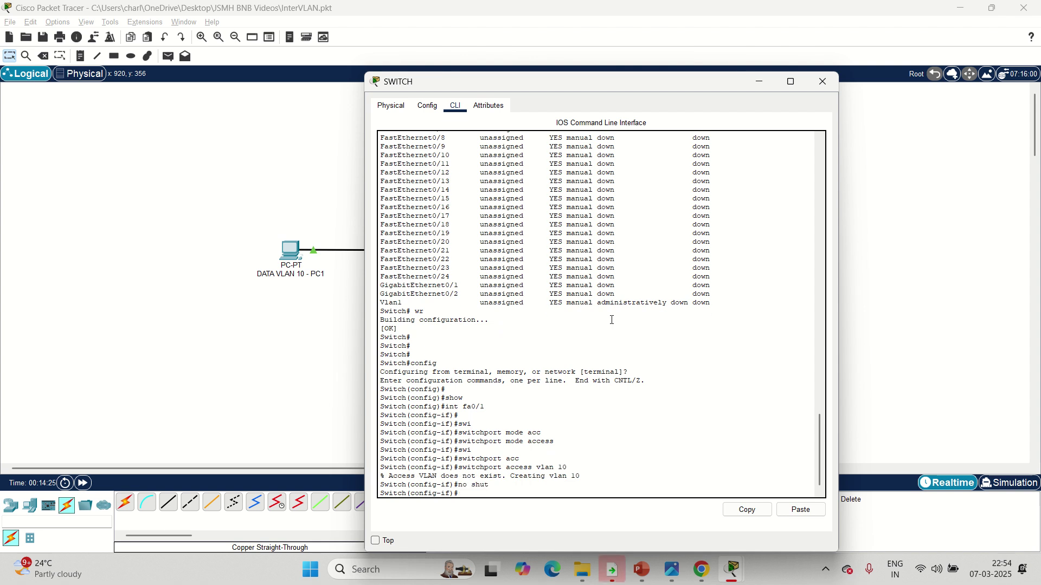
text(exit)
key(Return)
Step: Set the switch's interface fa0/2 to switchport access mode
text(in)
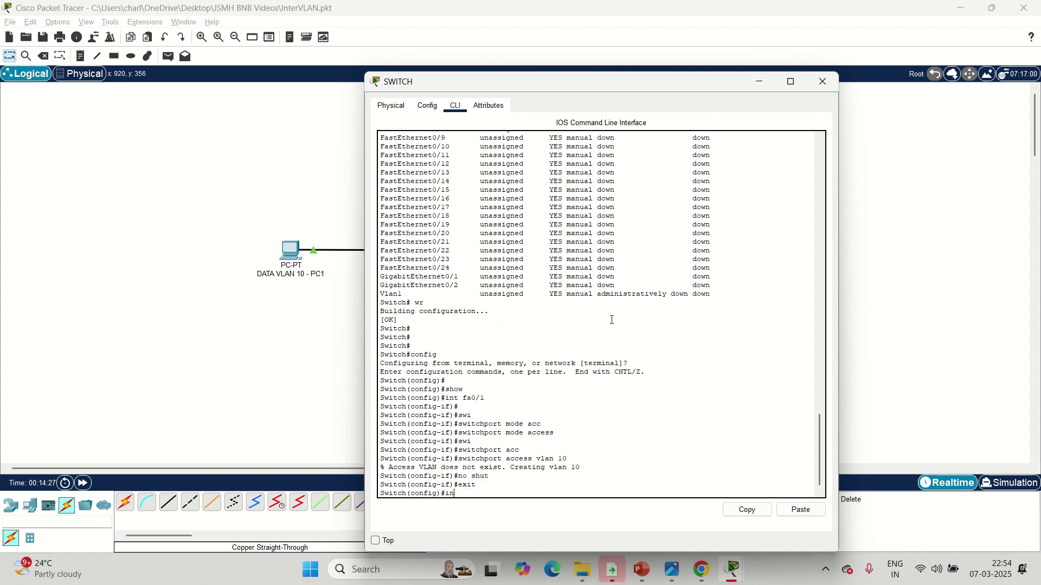
text(t fa0/2)
key(Return)
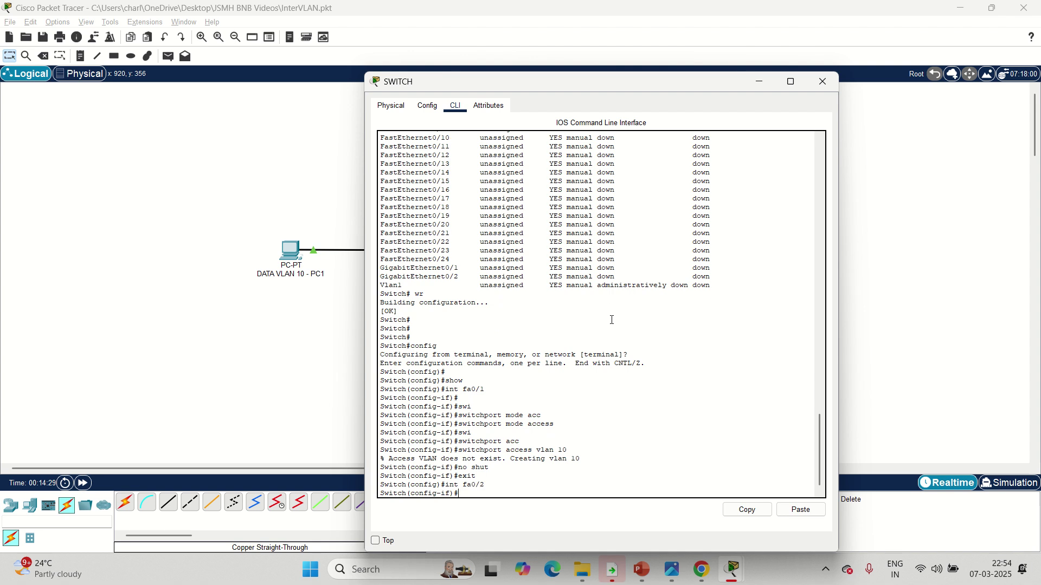
text(swit)
key(Tab)
text(p)
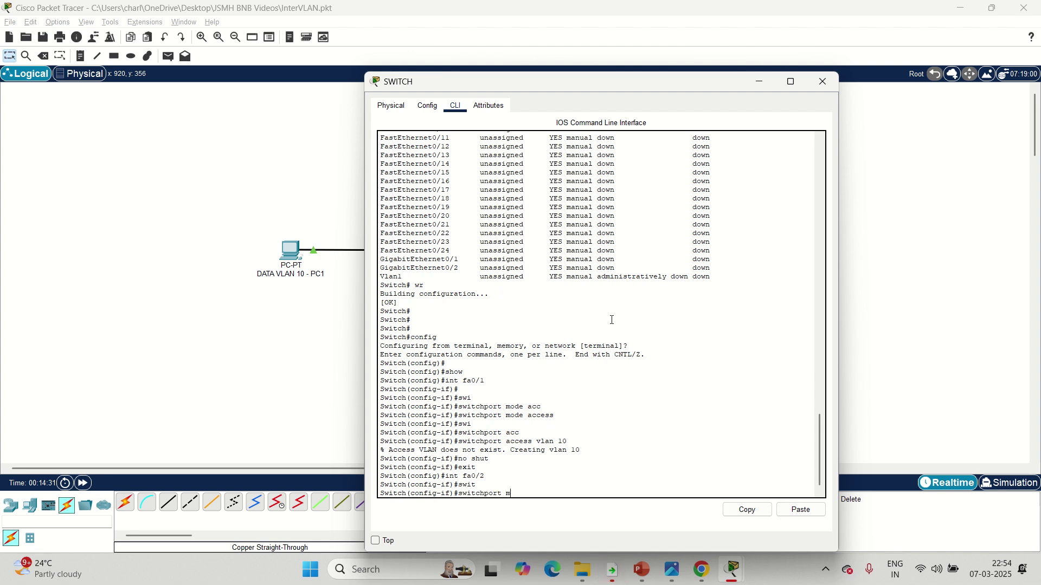
key(BackSpace)
text(mode)
key(Tab)
text(acc)
key(Tab)
key(Return)
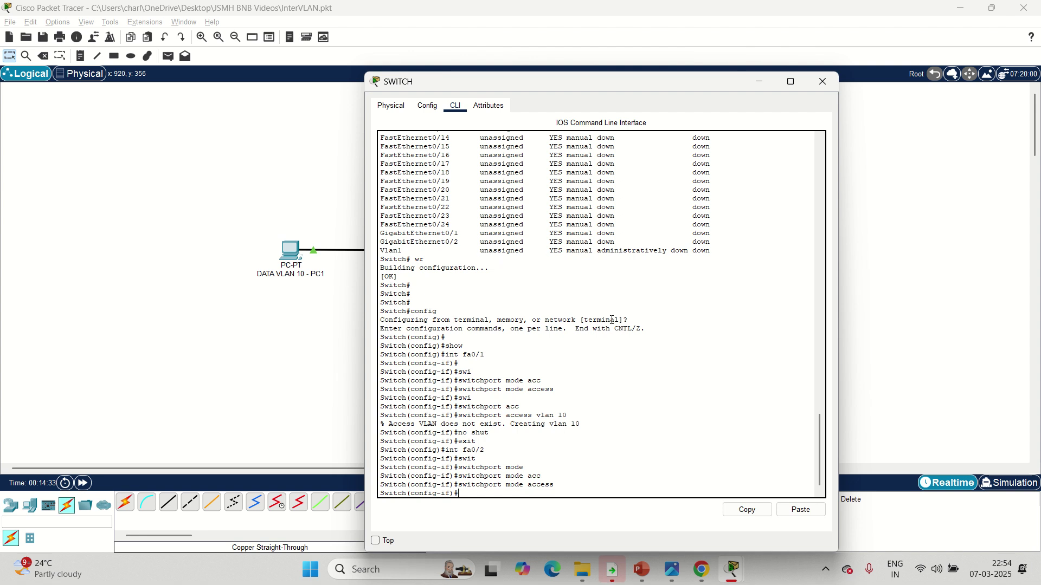
Step: Assign interface fa0/2 to access VLAN 20, enable it with no shut, and exit its interface configuration
text(swi)
key(Tab)
text(acc)
key(Tab)
text(v)
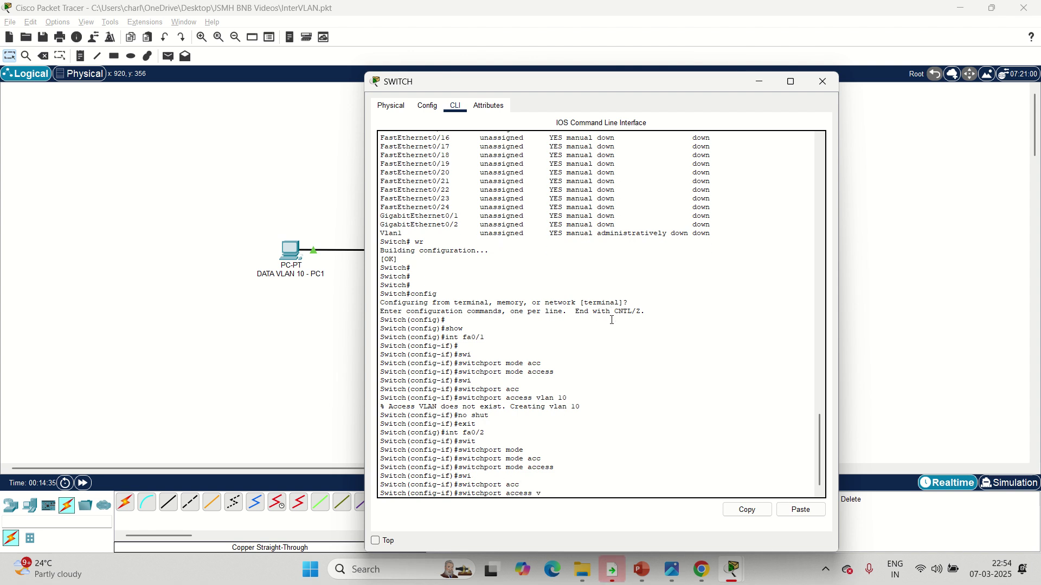
text(la)
key(Tab)
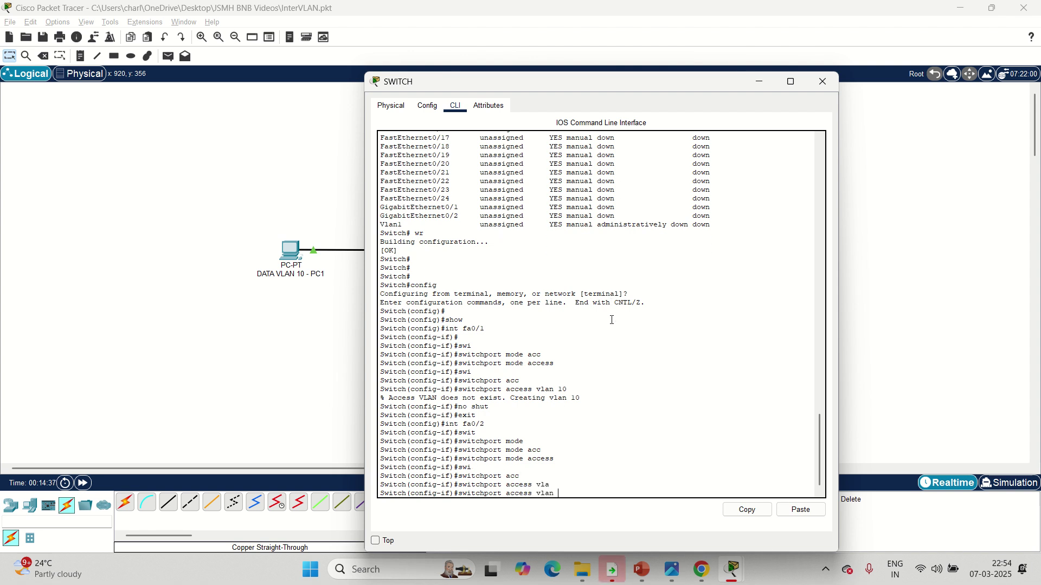
text(20)
key(Return)
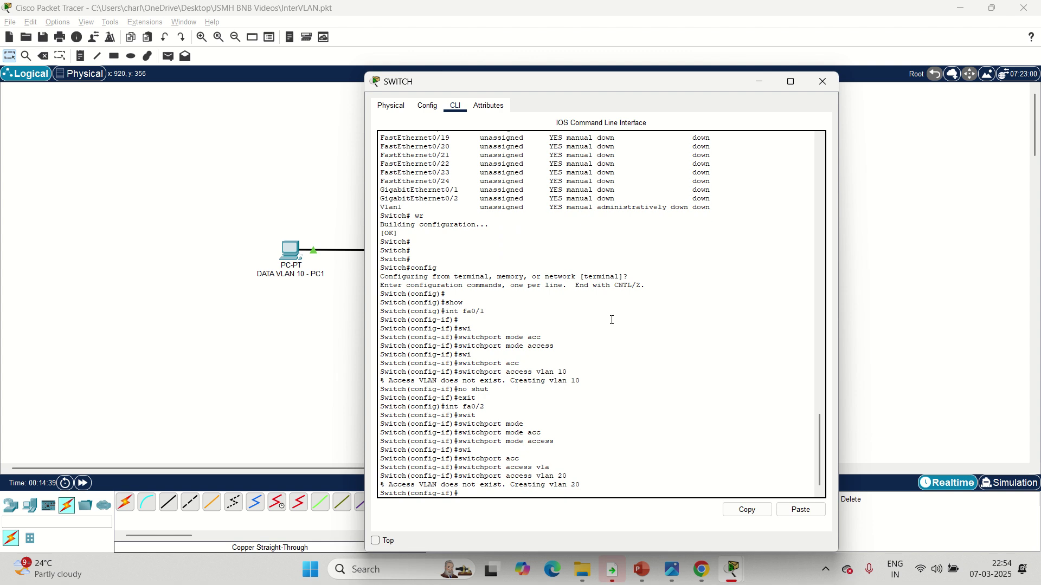
text(no shut)
key(Return)
text(exit)
key(Return)
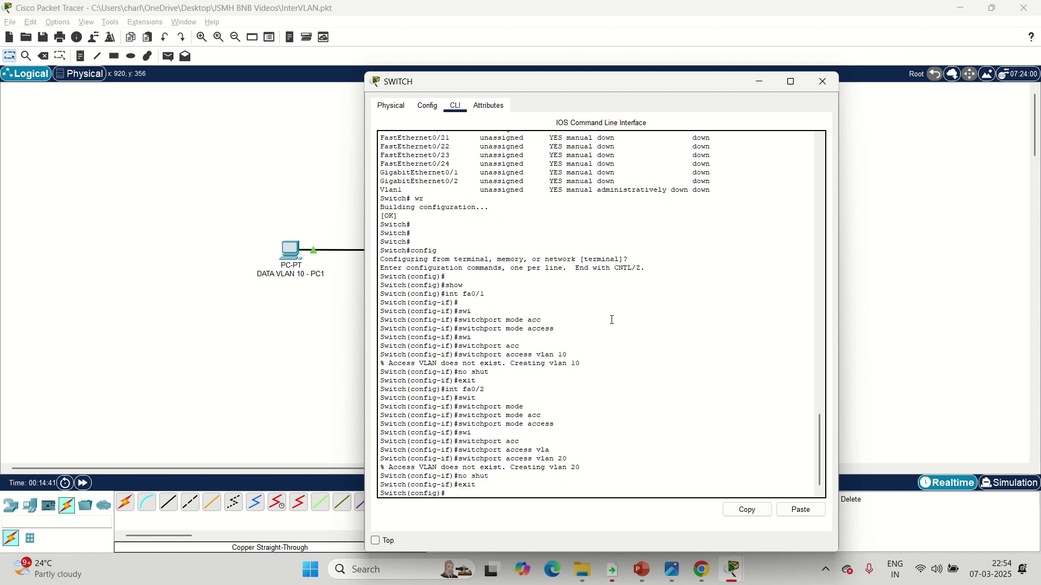
Step: Set the switch's interface fa0/3 to switchport access mode
text(int fa0/3)
key(Return)
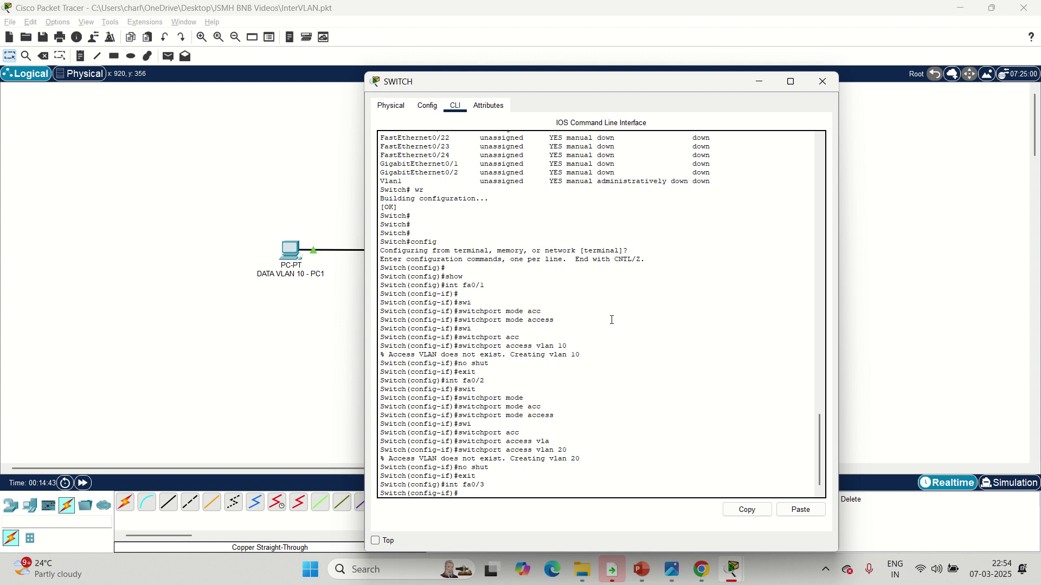
text(swi)
key(Tab)
text(mode acc)
key(Tab)
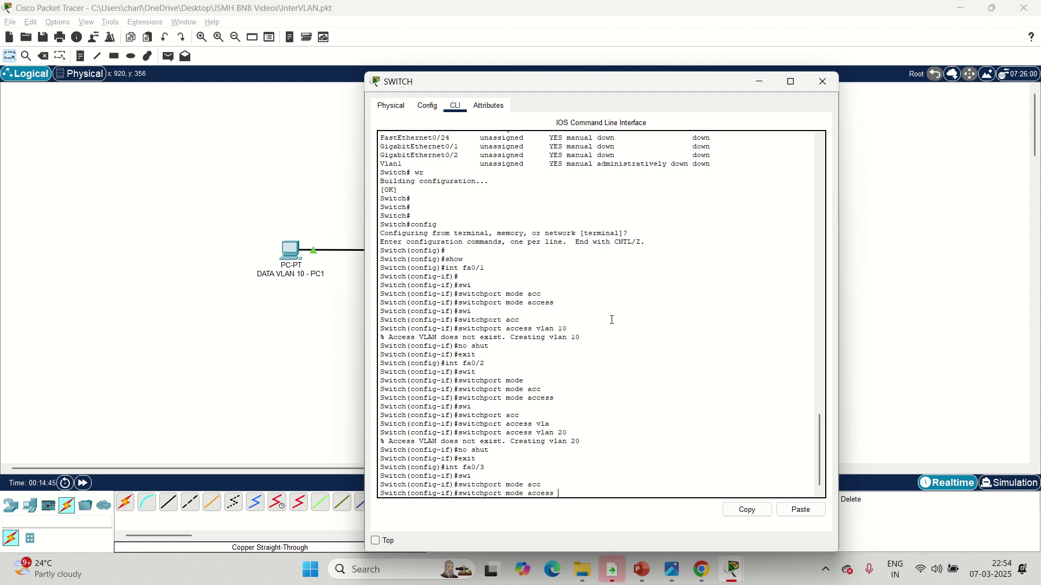
key(Return)
Step: Assign interface fa0/3 to access VLAN 30 and enable it with no shut
text(swi)
key(Tab)
text(acc)
key(Tab)
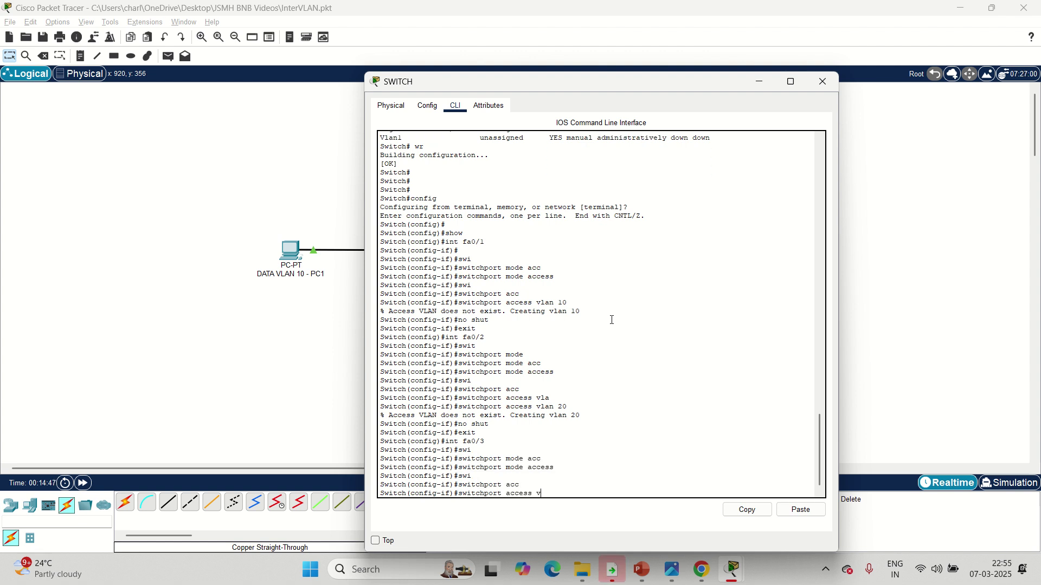
text(vlan 30)
key(Return)
text(n)
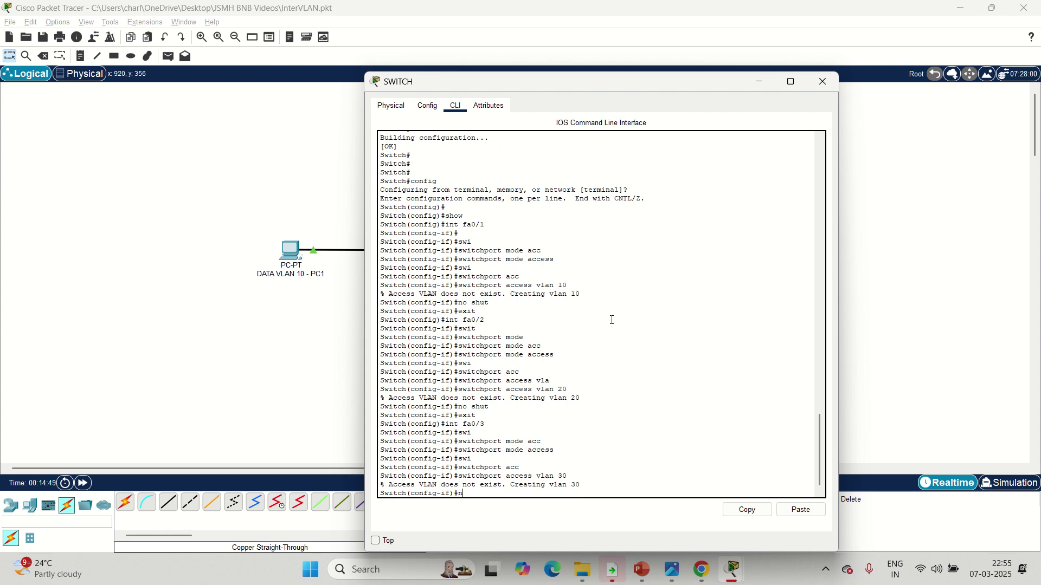
text(o shut)
key(Return)
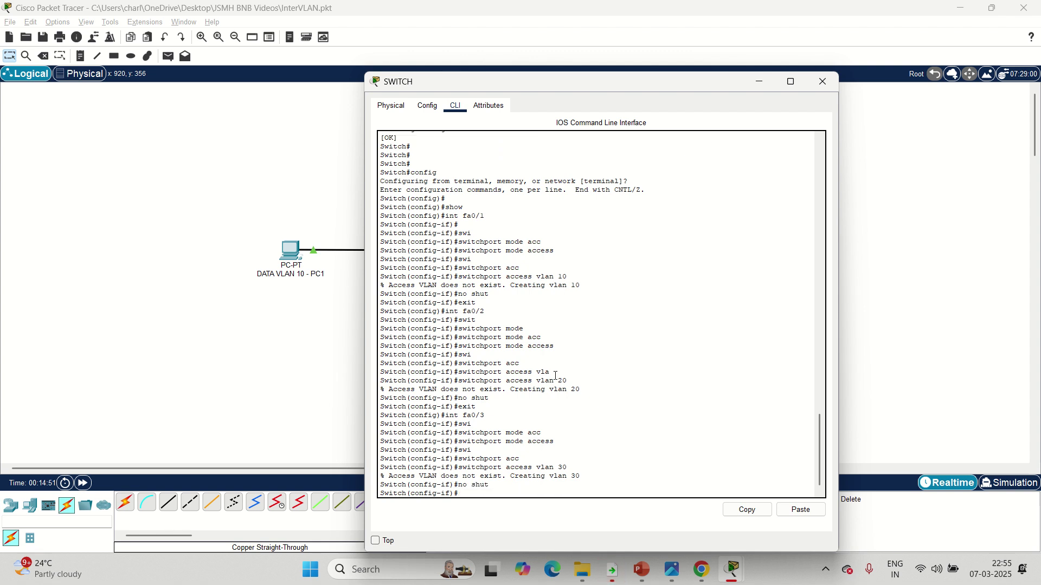
Step: Leave the fa0/3 interface configuration and return the switch to privileged EXEC mode with end
click(581, 388)
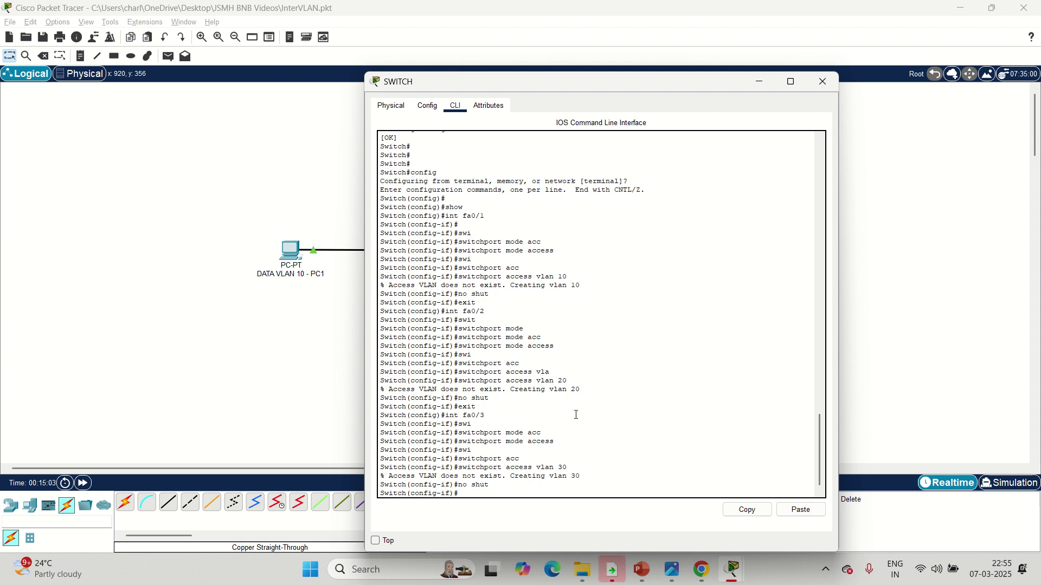
key(Return)
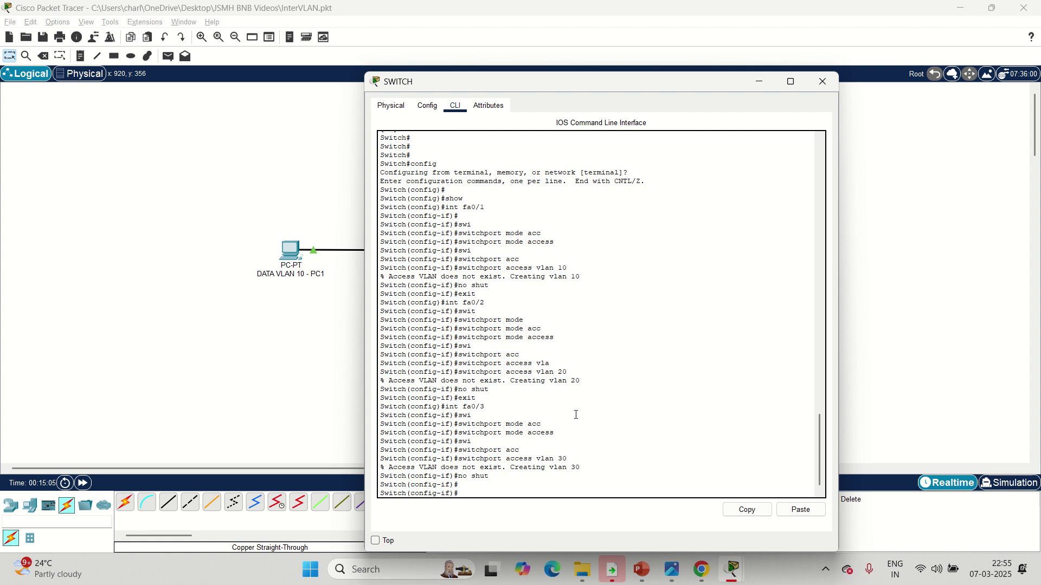
key(Return)
key(Return)
text(end)
key(Return)
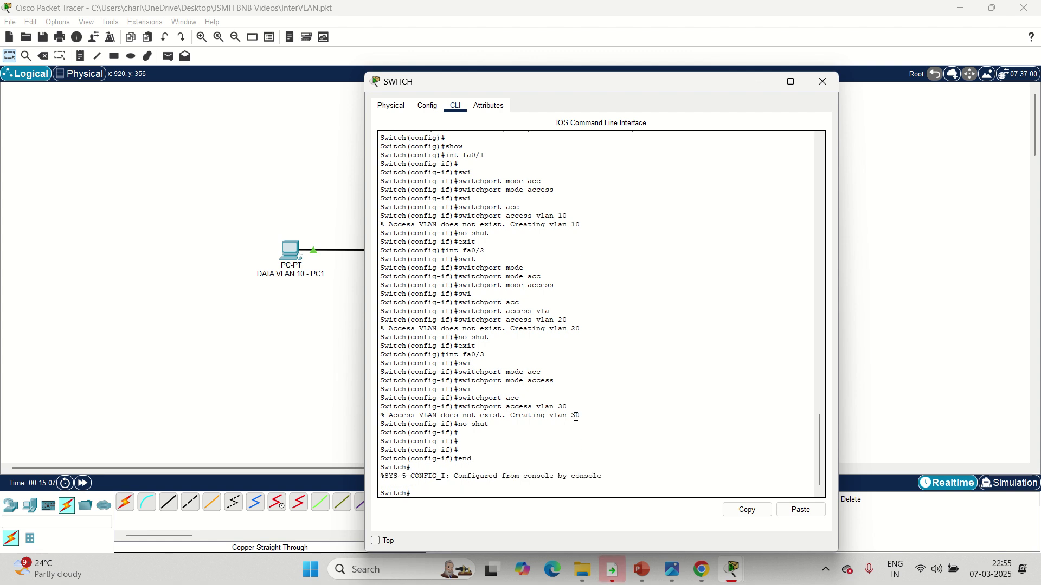
Step: Run show vlan brief on the switch and check the port assignments of VLANs 10, 20 and 30
text(show vlan bri)
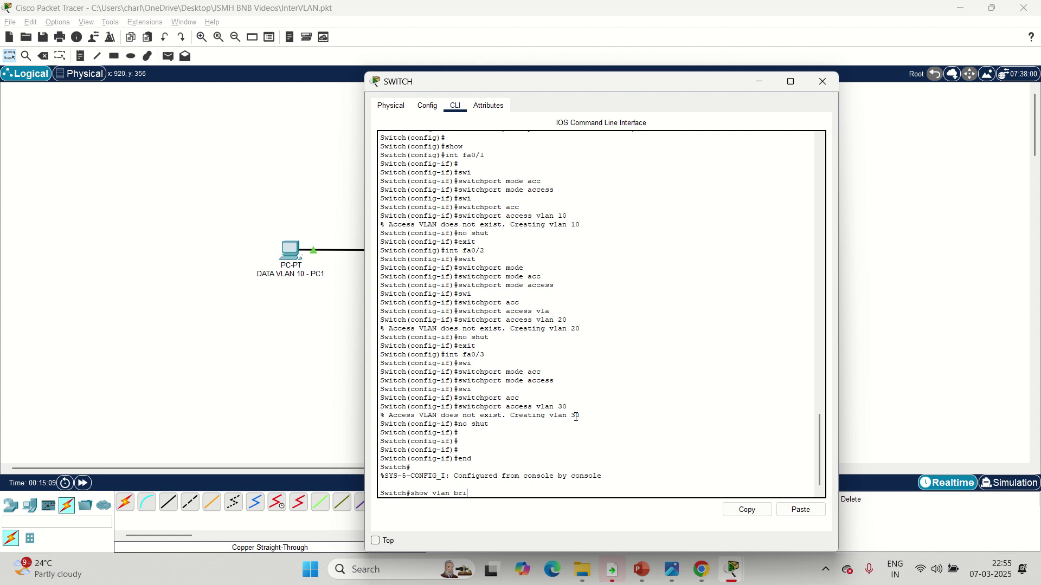
key(Tab)
key(Return)
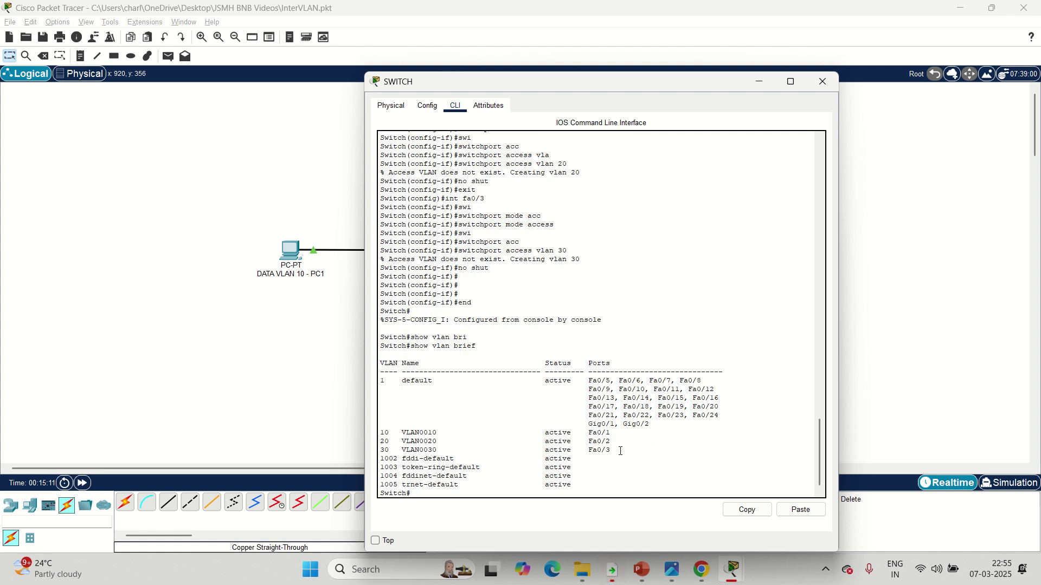
drag(612, 451, 378, 434)
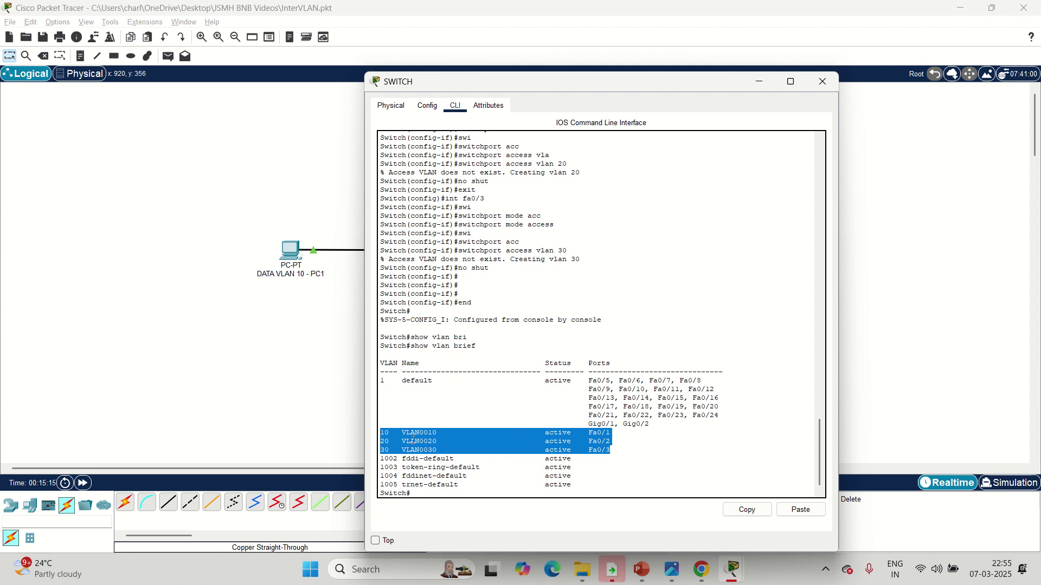
click(426, 430)
key(Return)
key(Return)
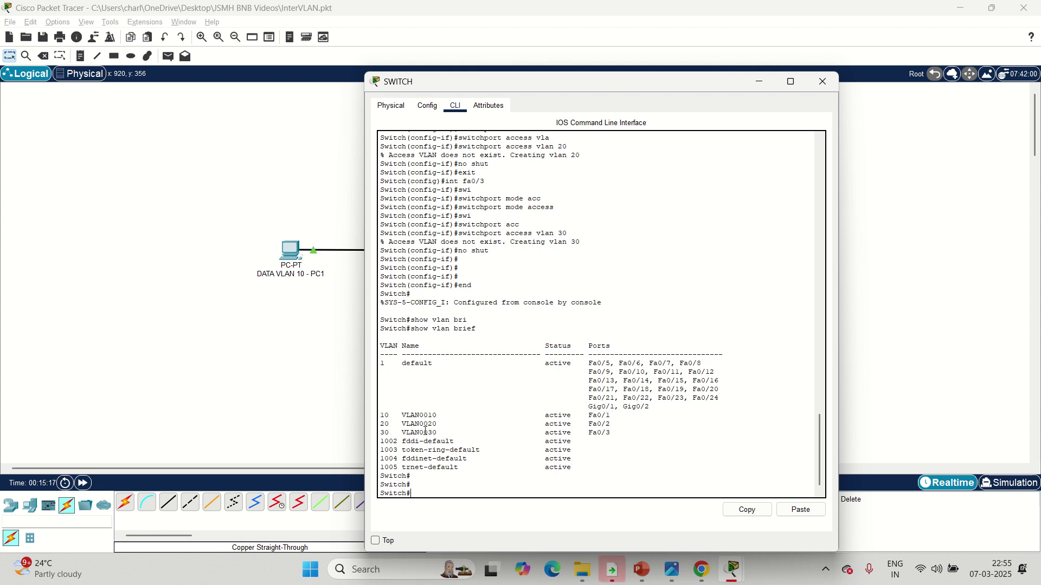
Step: Enter the switch's global configuration mode and name VLAN 10 Data
key(Return)
text(config)
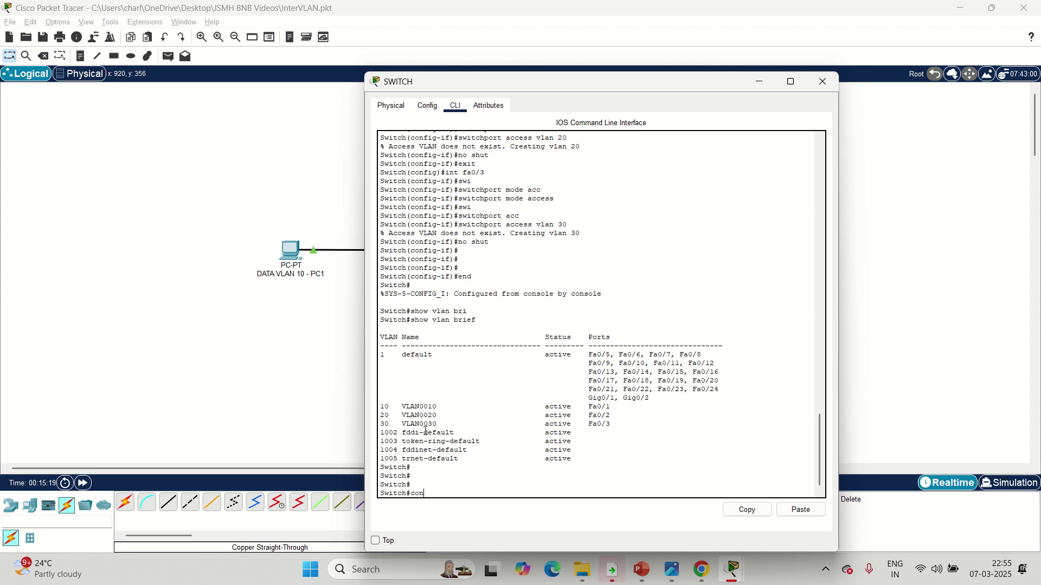
key(Return)
text(in)
key(BackSpace)
key(BackSpace)
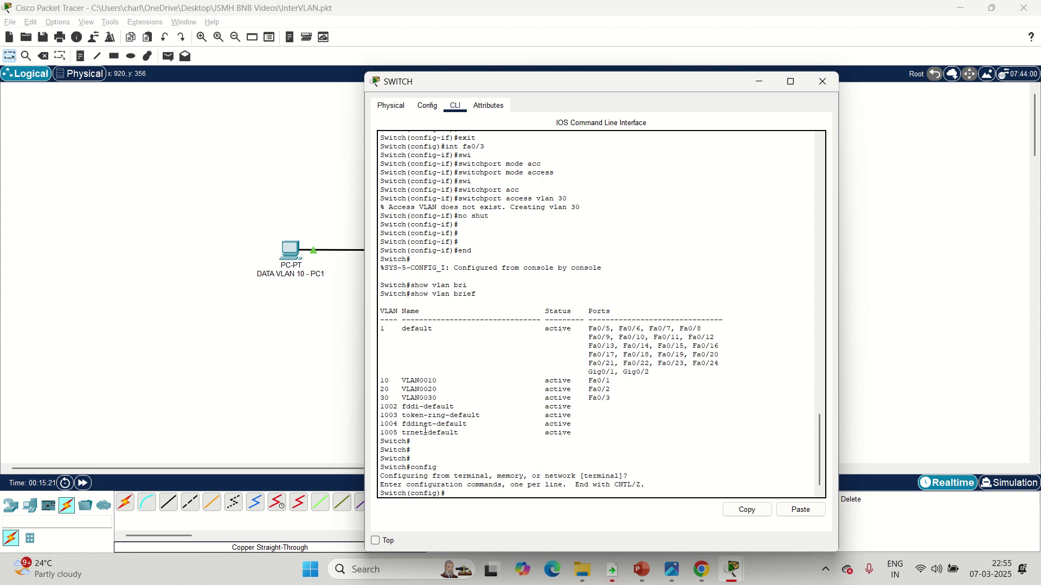
text(vlan 10)
key(Return)
text(nam)
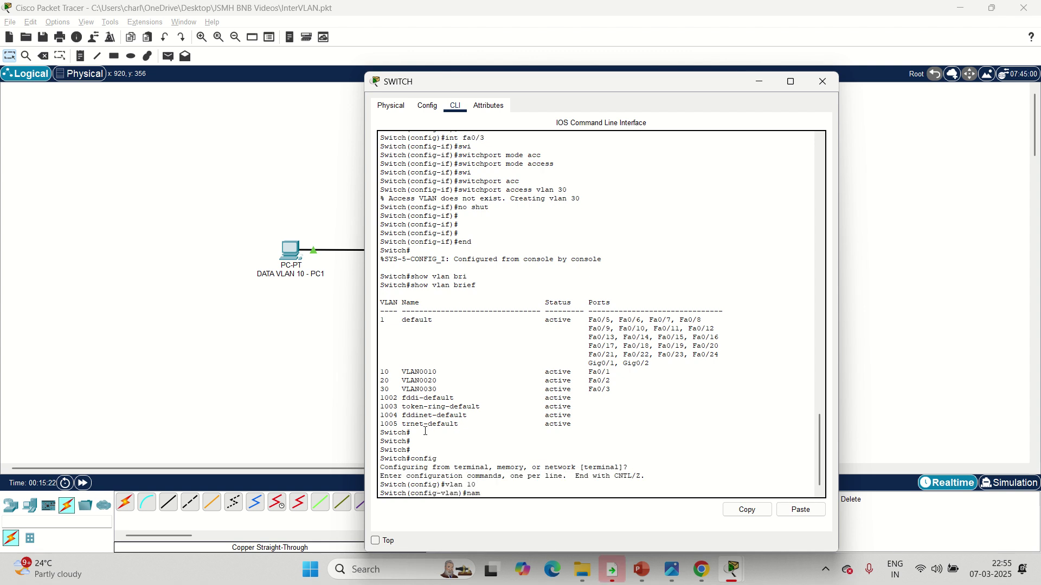
text(e Data)
key(Return)
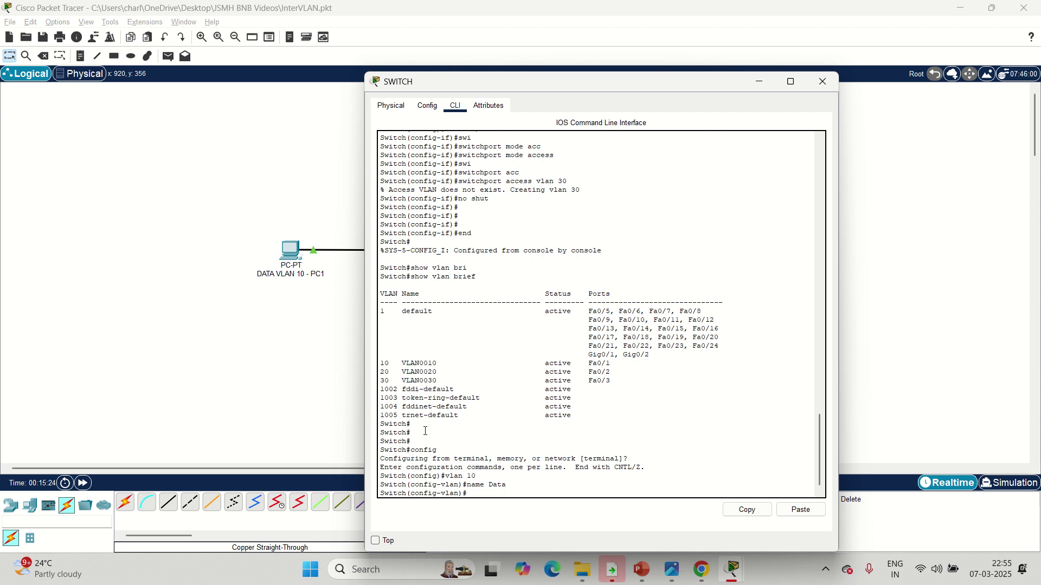
Step: Name VLAN 20 Finance on the switch
text(vlan 20)
key(Return)
text(na)
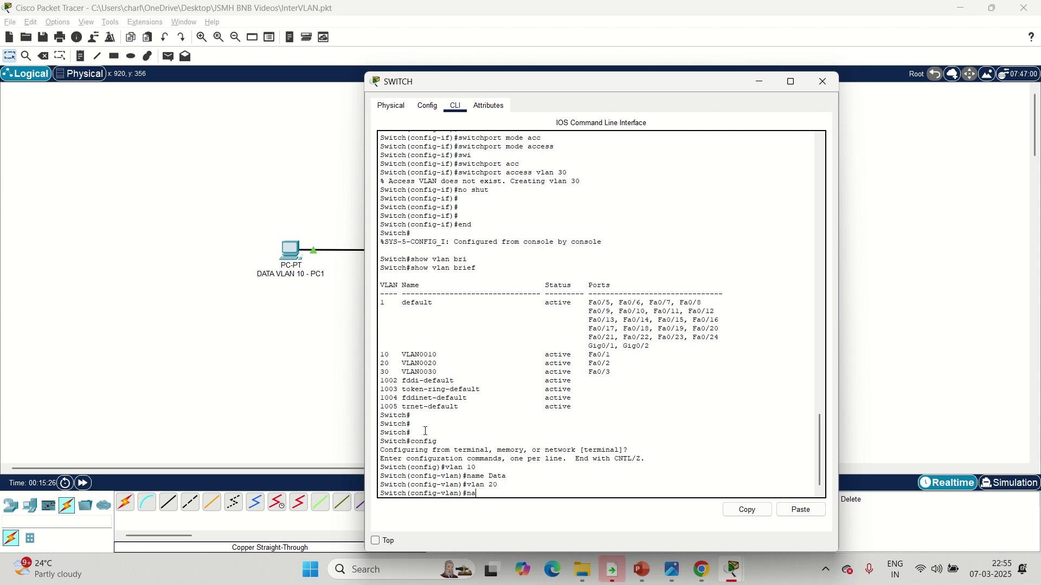
text(me Finance)
key(Return)
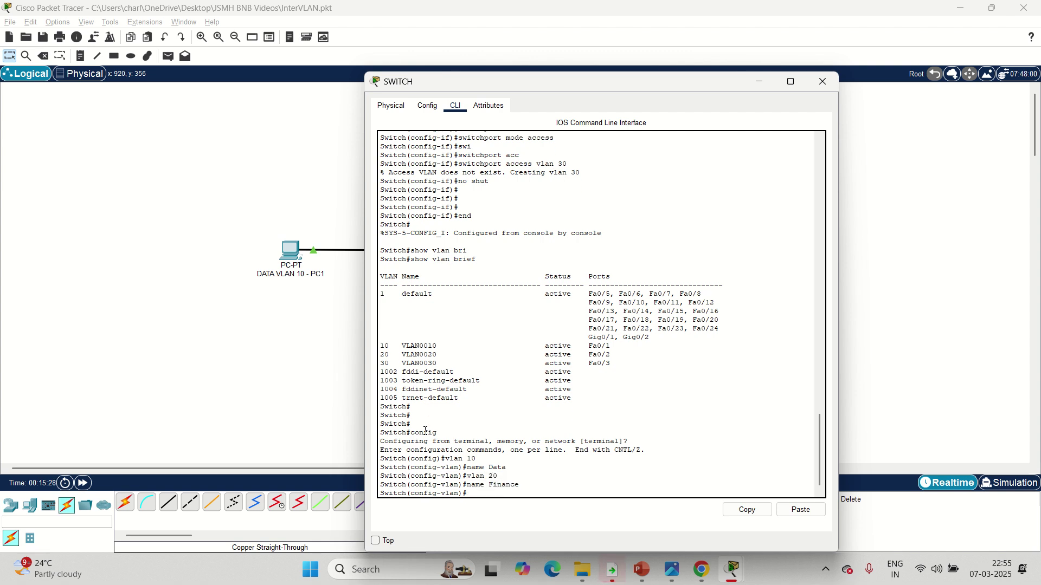
Step: Name VLAN 30 HR on the switch and exit configuration mode with end
text(vlan 30)
key(Return)
text(name)
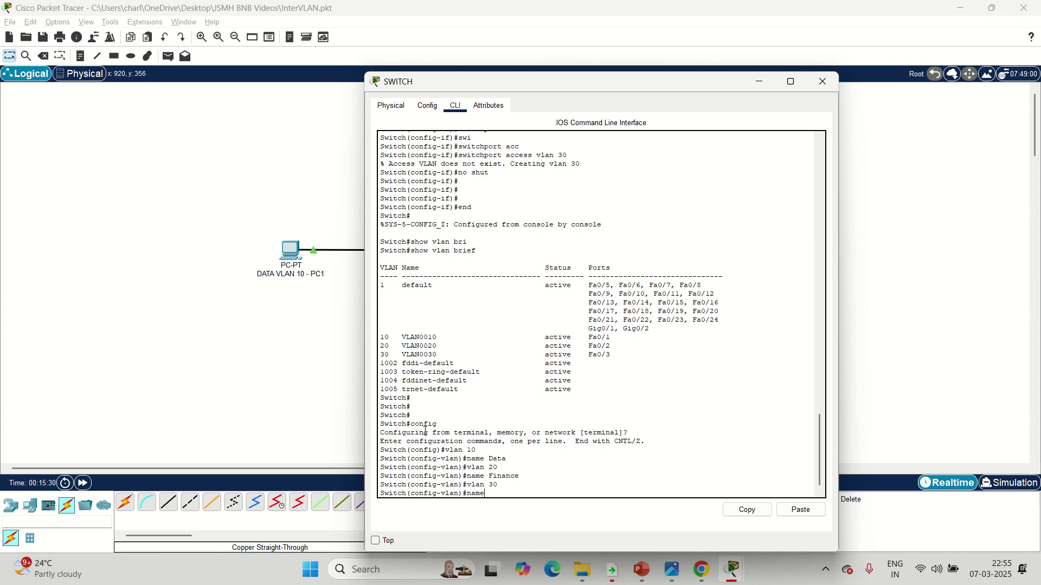
text( HR)
key(Return)
text(end)
key(Return)
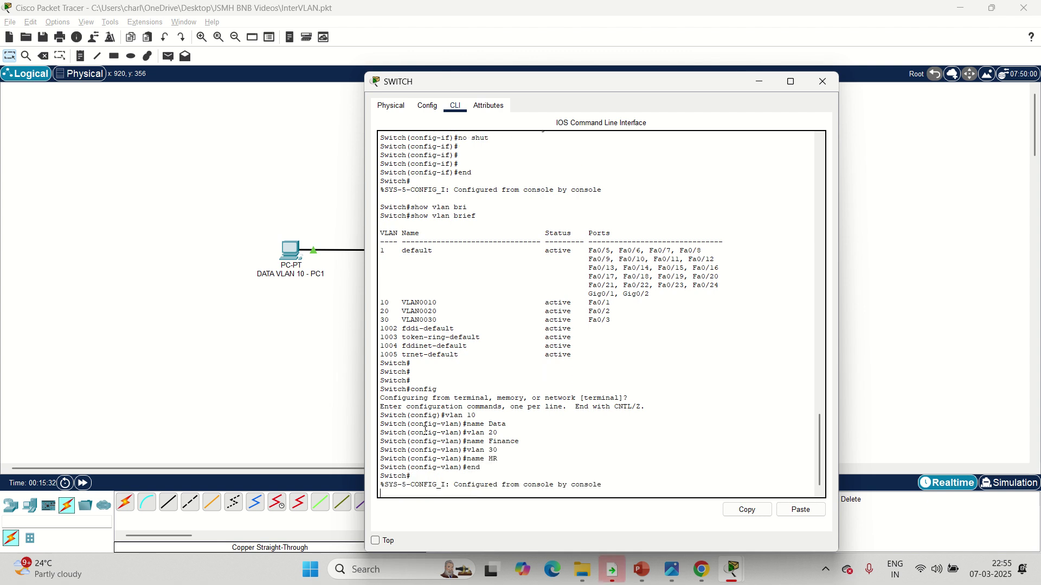
Step: Run show vlan brief again and check the names and ports of VLANs 10, 20 and 30
text(show vlan brief)
key(Return)
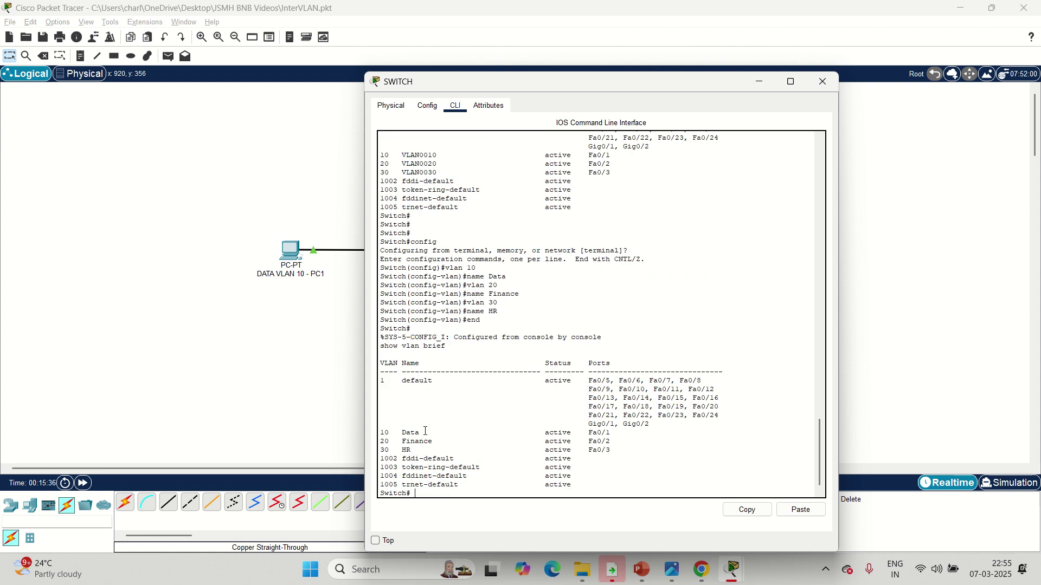
drag(611, 452, 382, 429)
click(601, 300)
Step: Save the switch's running configuration with the wr command
key(Return)
text(wr)
key(Return)
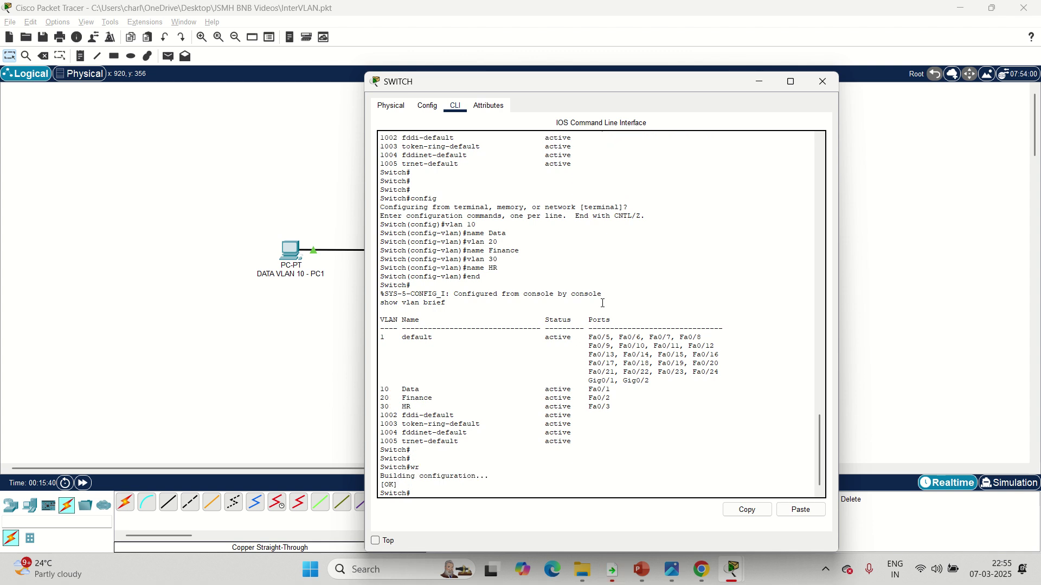
Step: Review the switch's running configuration with show run, examining interfaces FastEthernet0/1 to 0/4, and close the switch window
key(Return)
text(show run)
key(Return)
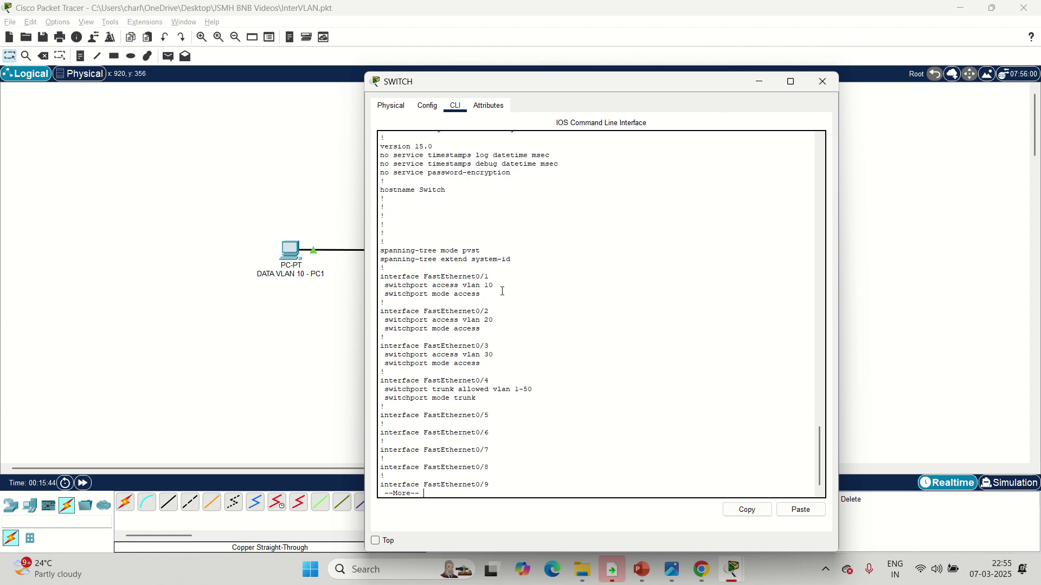
drag(477, 399, 379, 244)
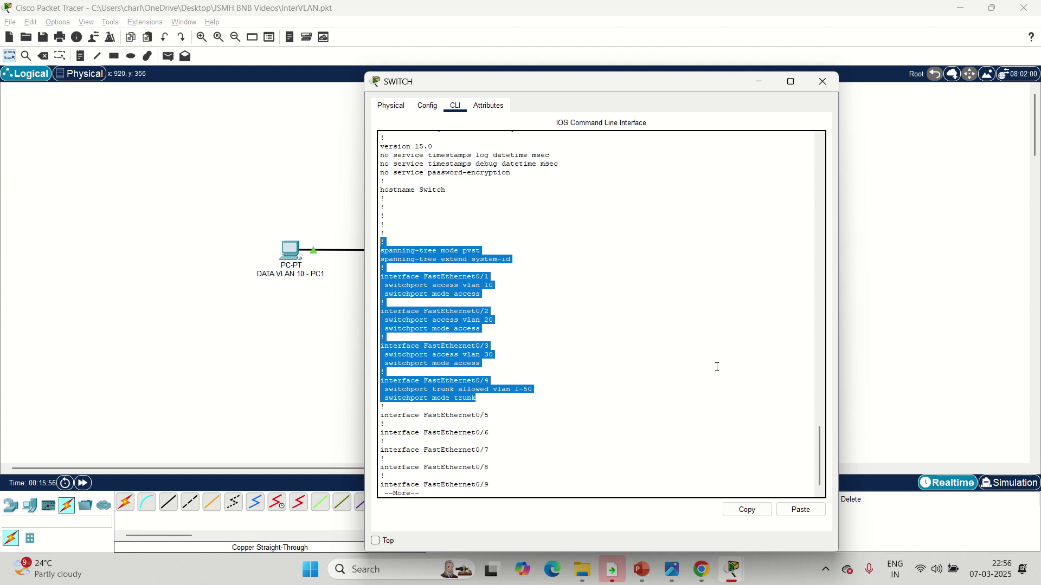
key(space)
key(space)
key(space)
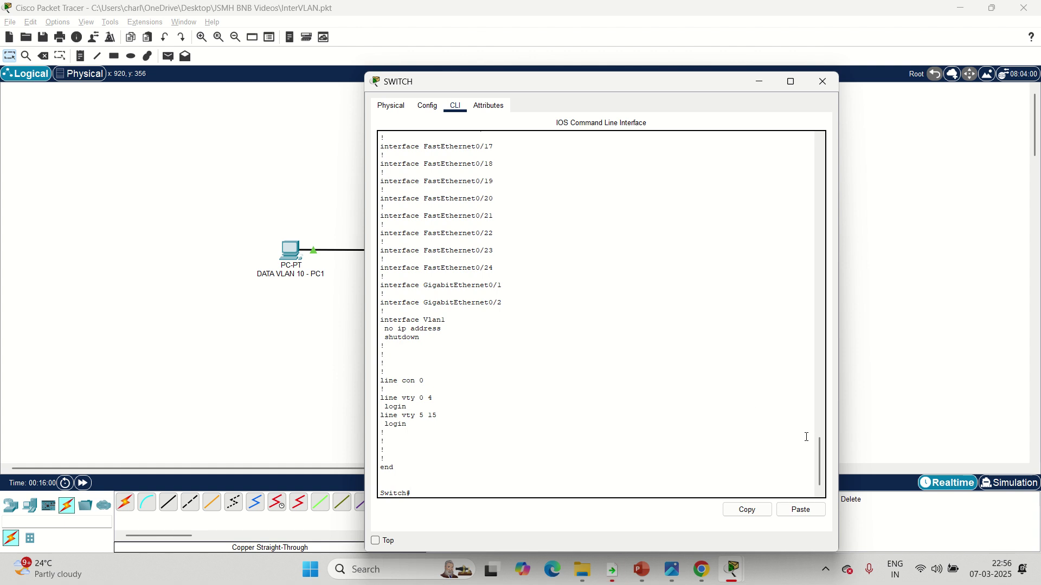
drag(818, 465, 795, 358)
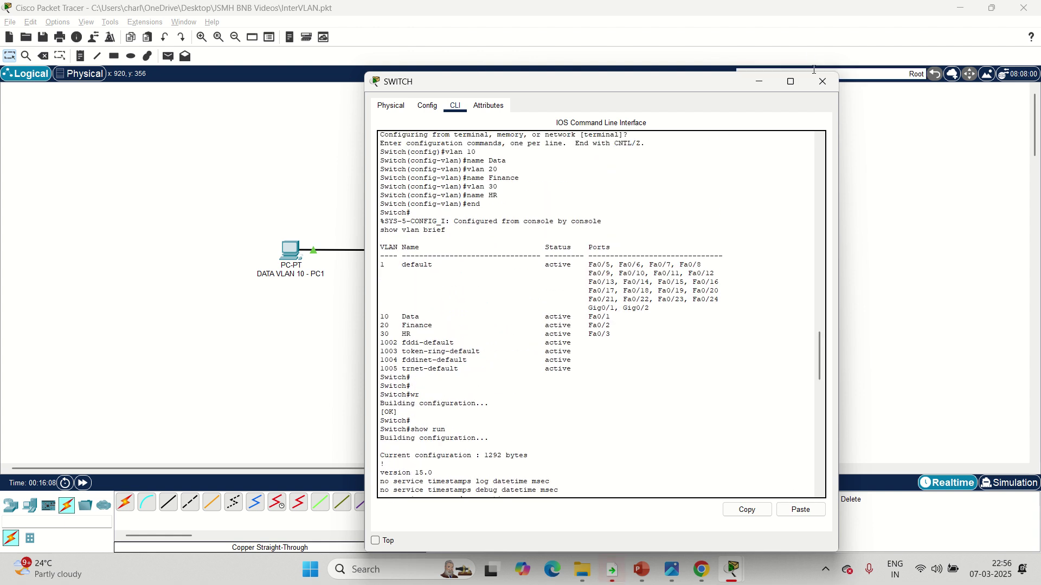
click(816, 76)
Step: Review Router0's running configuration, examining the DHCP pools and the GigabitEthernet0/1 subinterfaces, and close the router window
click(447, 124)
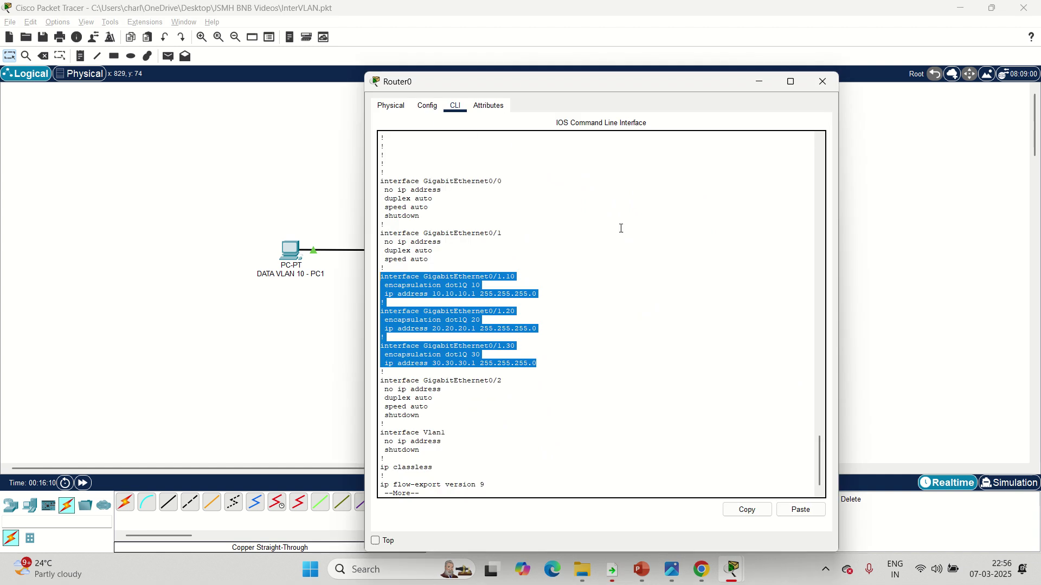
click(588, 273)
text(show)
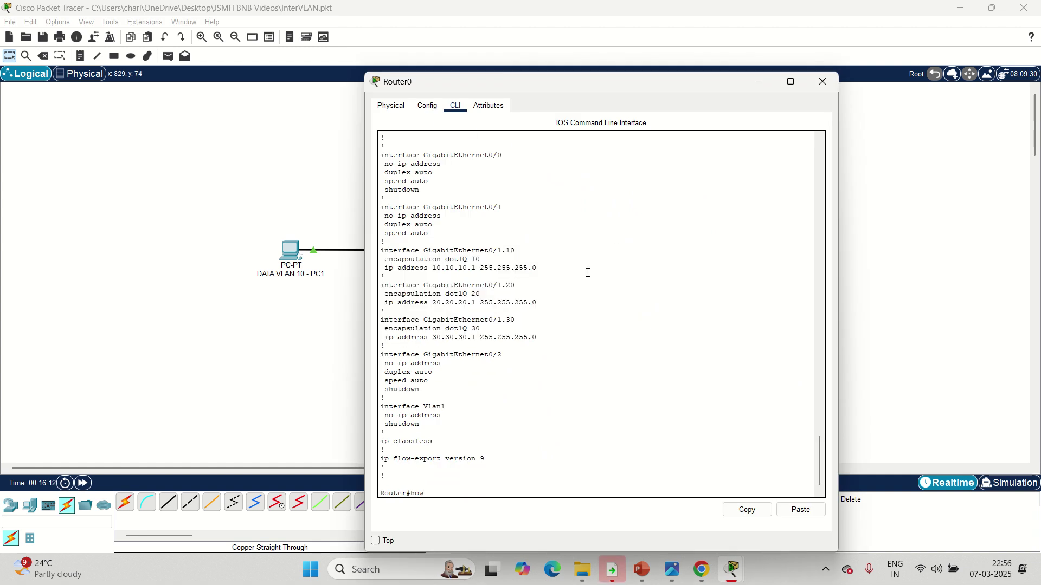
text(h run)
key(Return)
key(space)
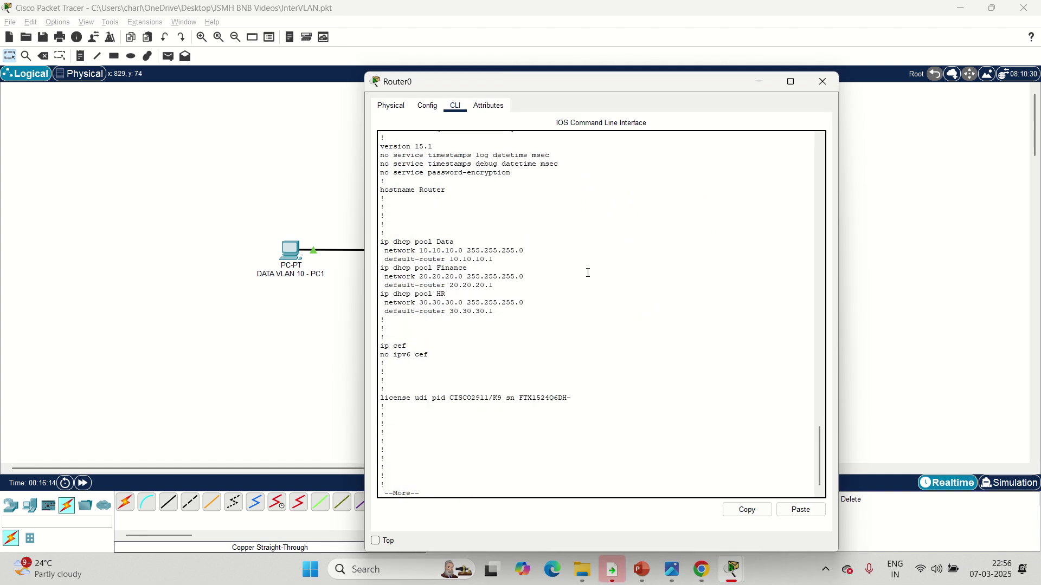
drag(386, 321, 369, 239)
key(space)
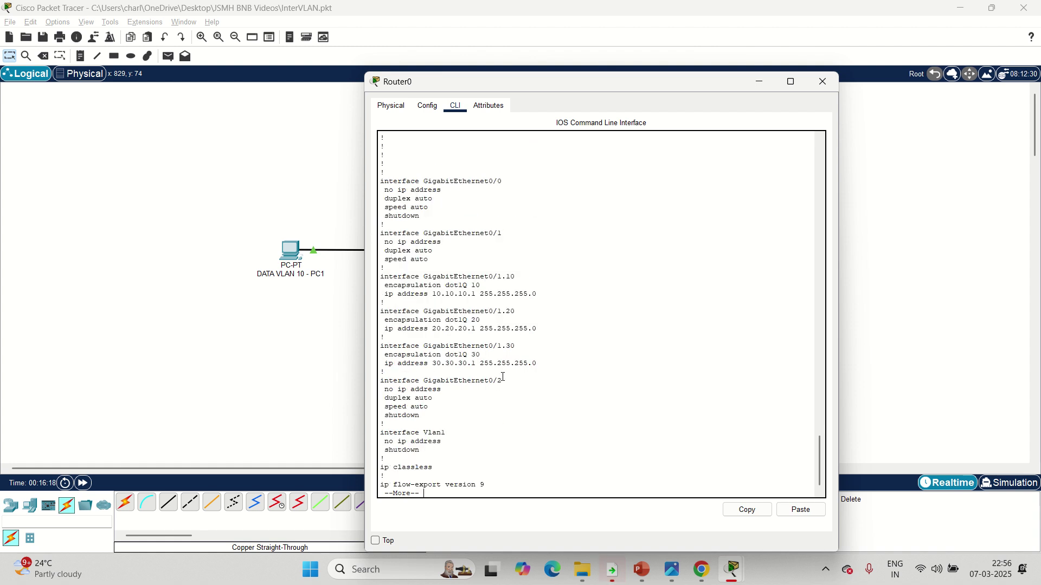
drag(542, 363, 373, 272)
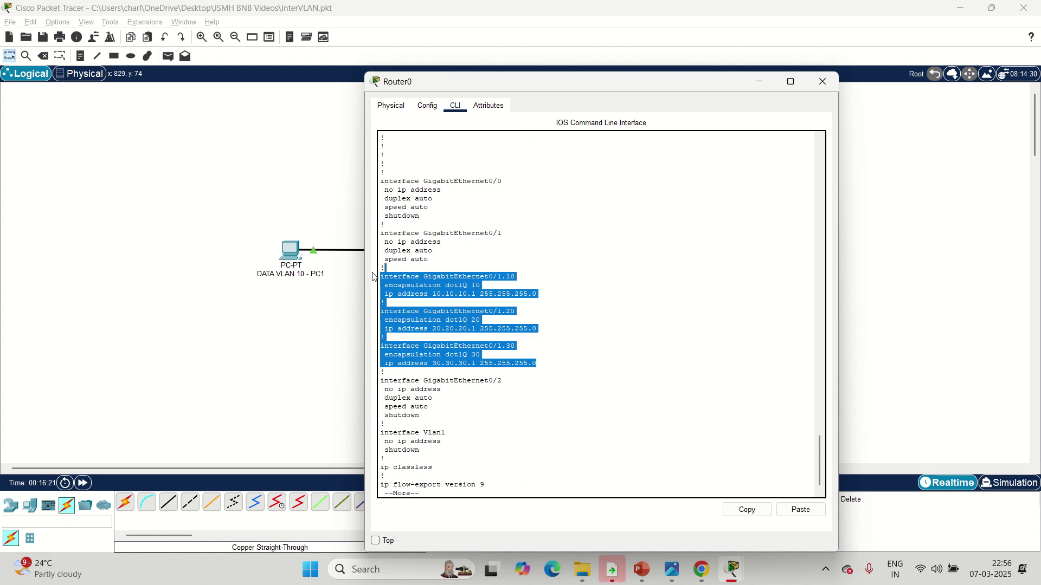
key(space)
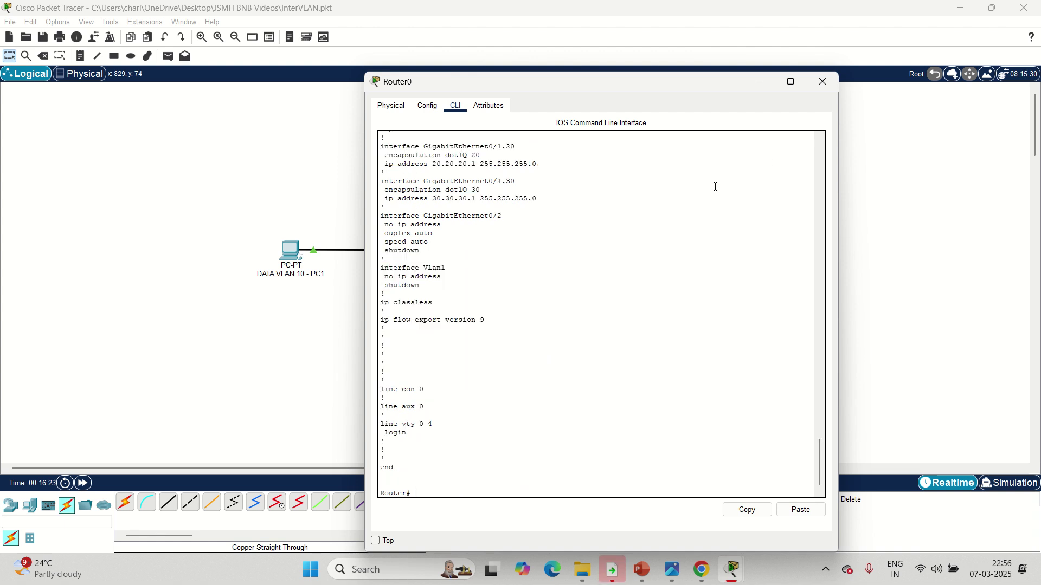
click(822, 81)
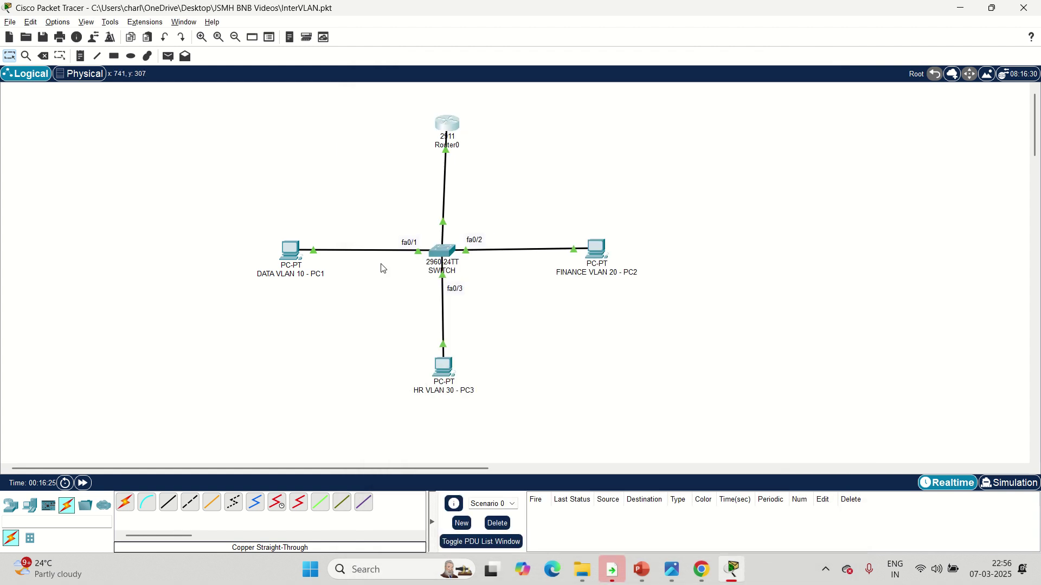
Step: Check the IP configuration of the DATA VLAN 10 PC1 and close it
click(288, 253)
click(424, 151)
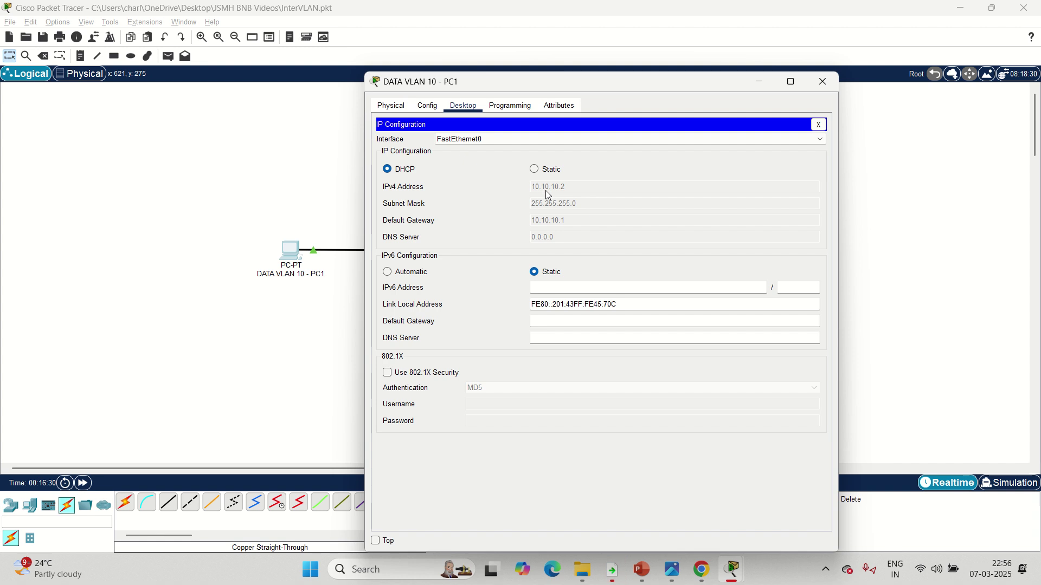
click(819, 124)
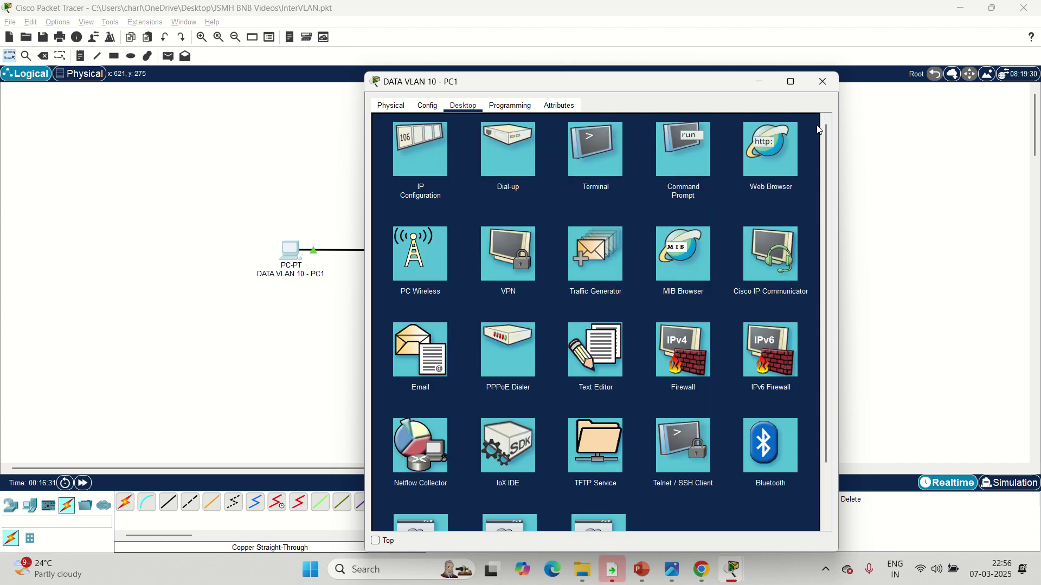
Step: Run ipconfig in PC1's Command Prompt to examine its address and default gateway
click(685, 149)
text(ip)
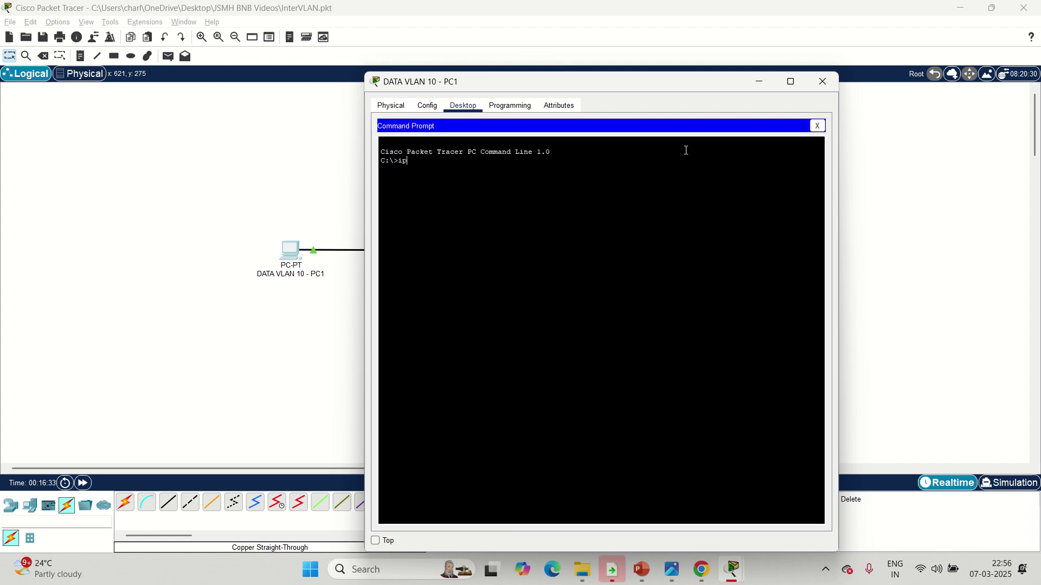
text(config)
key(Return)
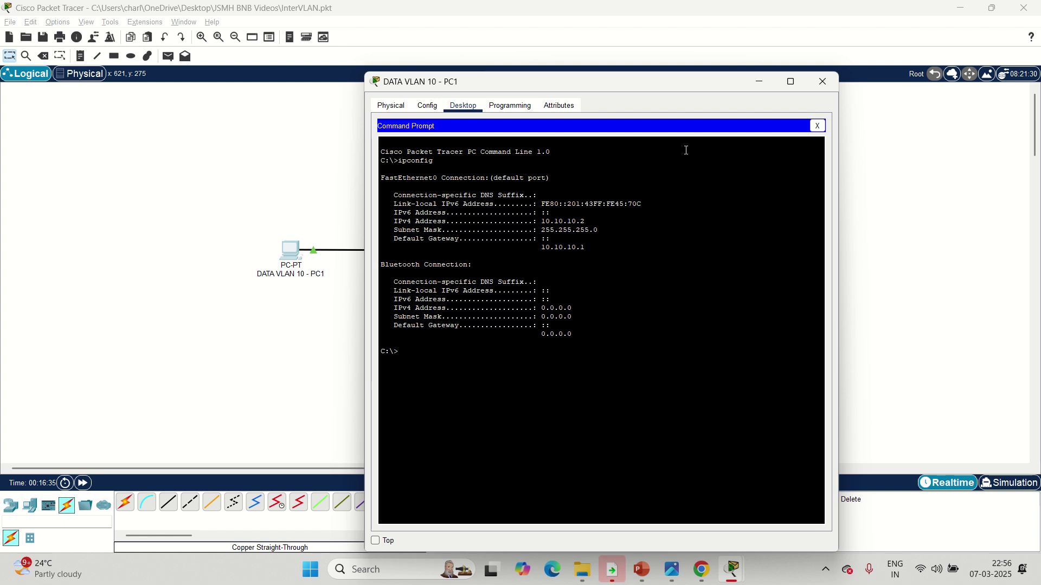
Step: Ping the default gateway 10.10.10.1 from PC1 and stop the ping after a few replies
text(ping 10.10.10.1)
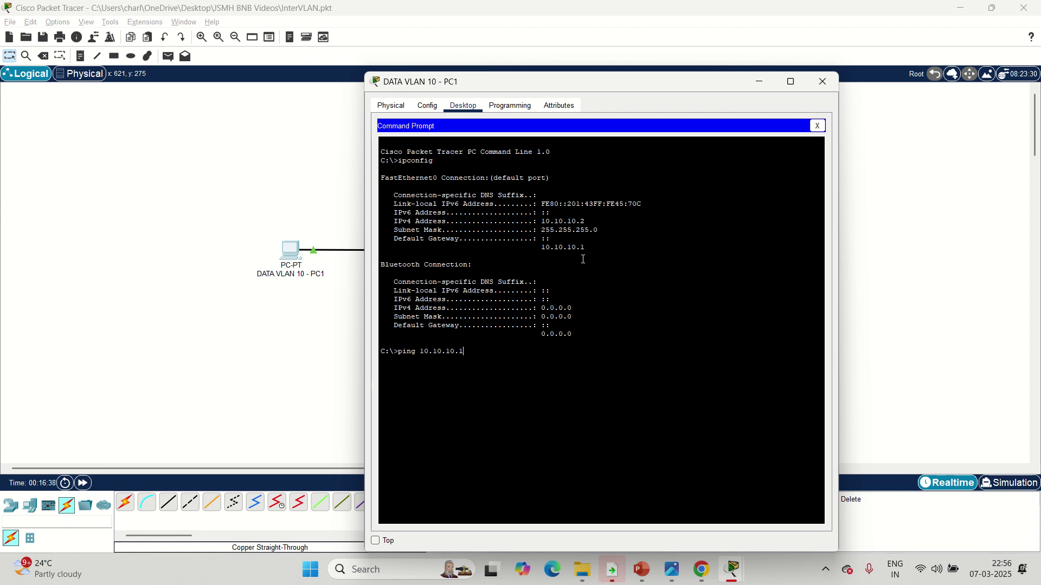
key(Return)
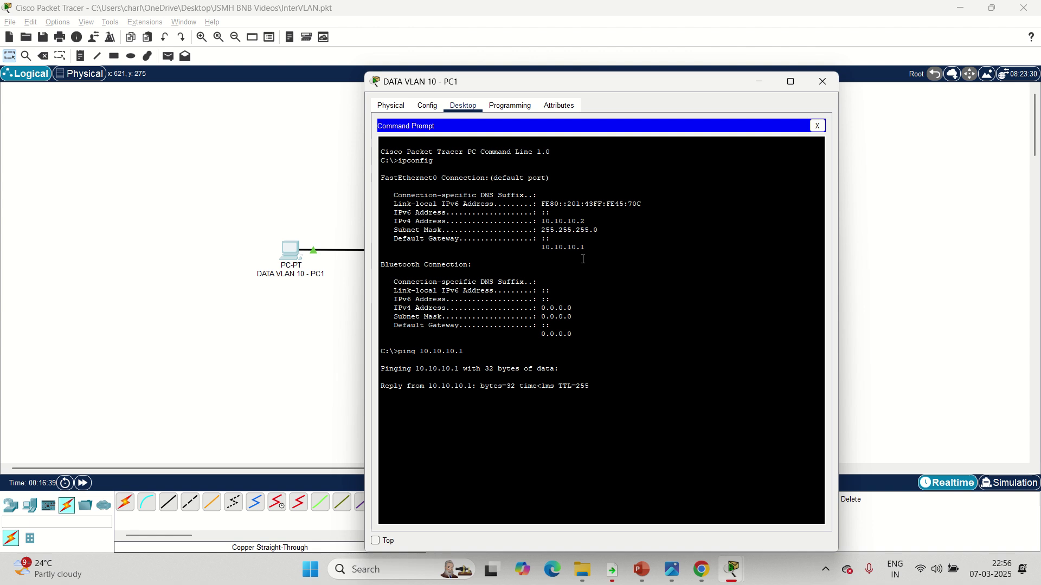
key(ctrl+c)
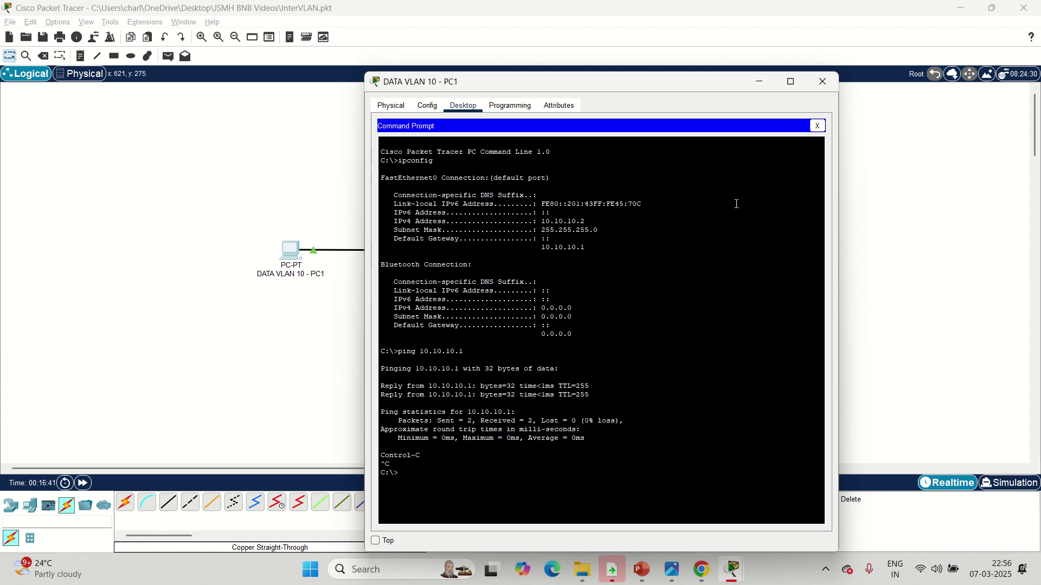
click(823, 82)
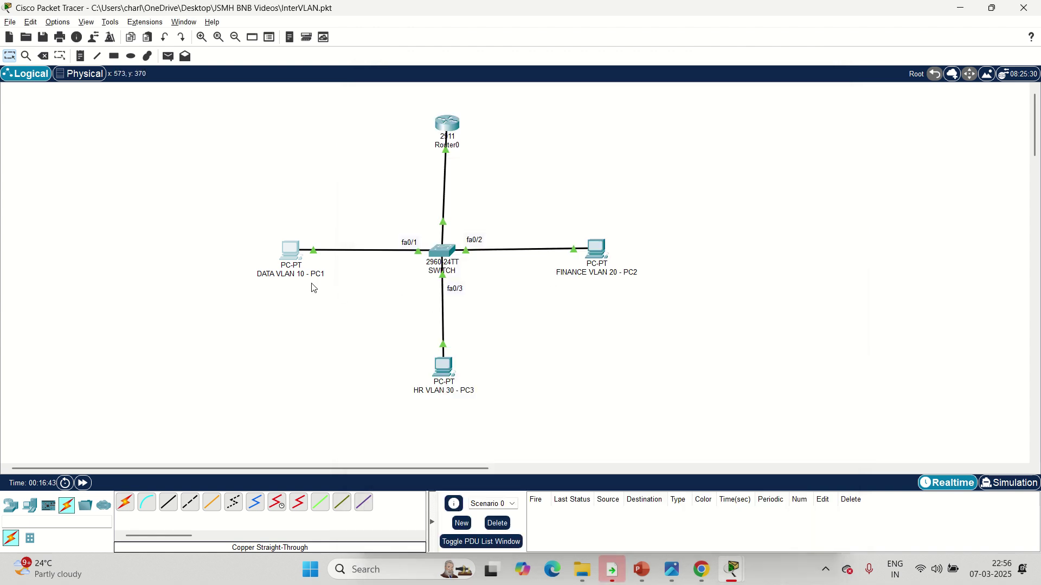
click(291, 251)
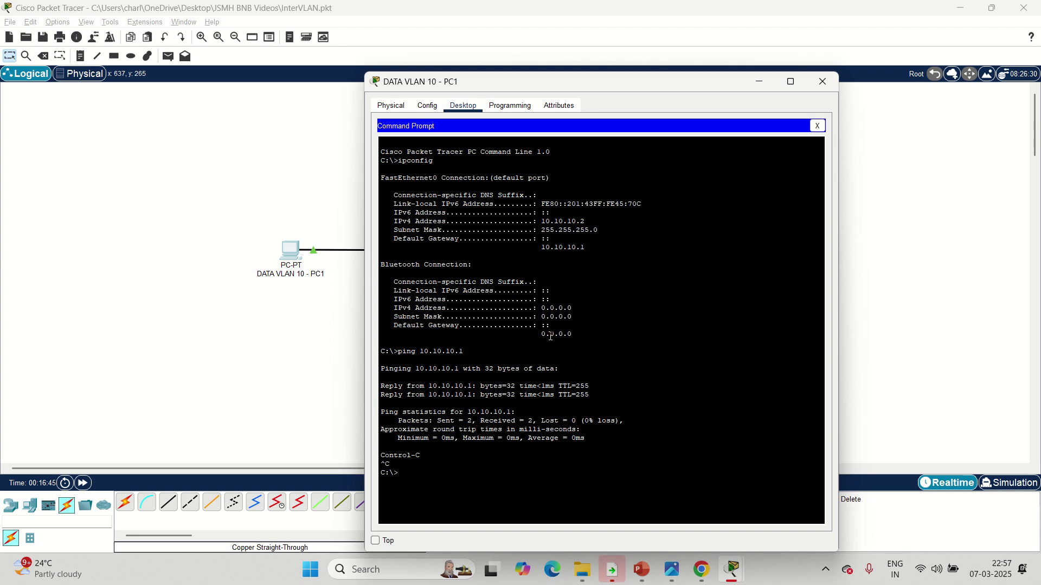
key(Return)
key(Return)
key(Escape)
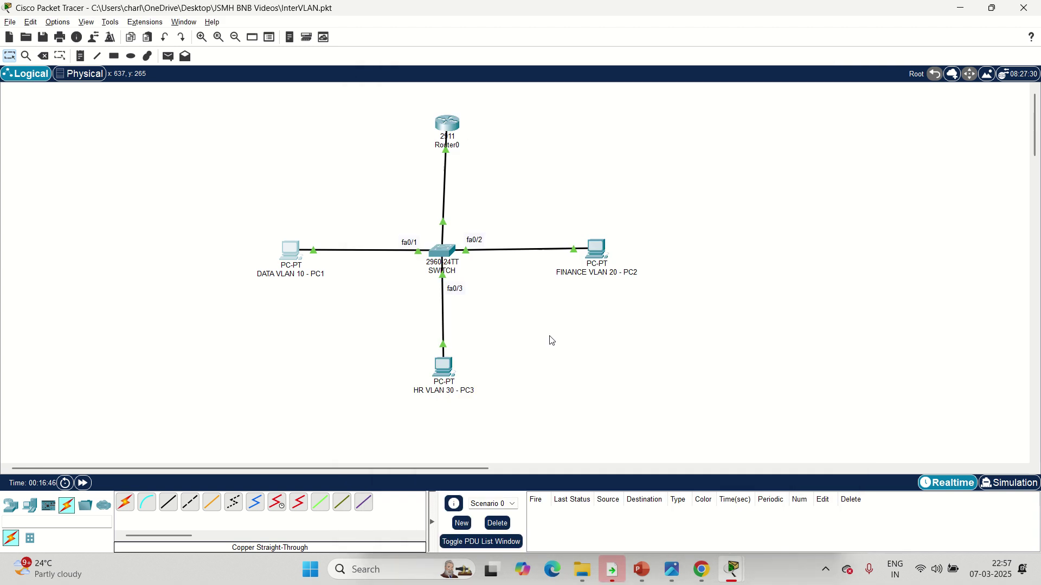
Step: Check the IP configuration of the FINANCE VLAN 20 PC2, open its Command Prompt and minimise the window
click(596, 249)
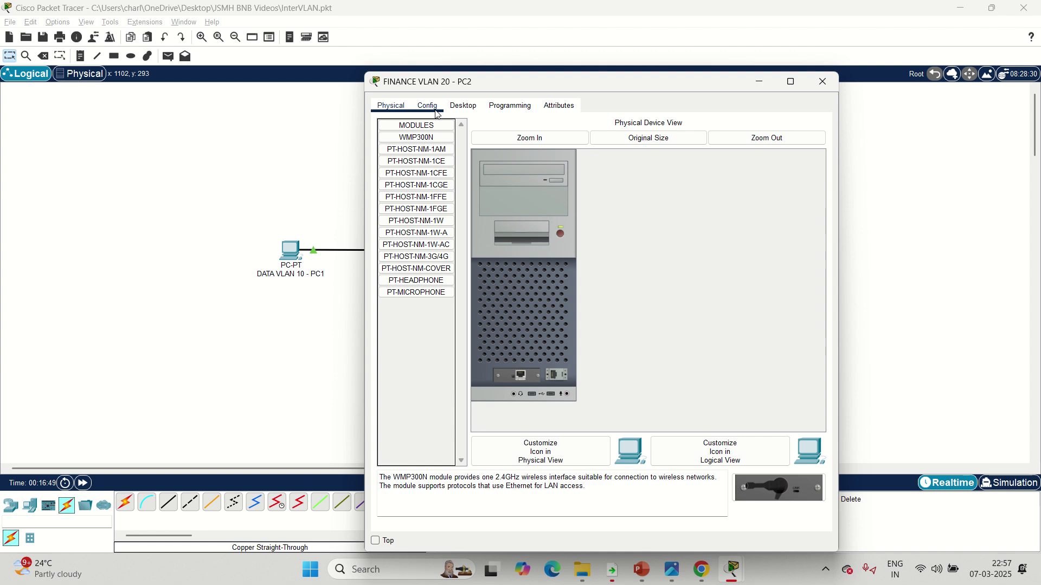
click(463, 106)
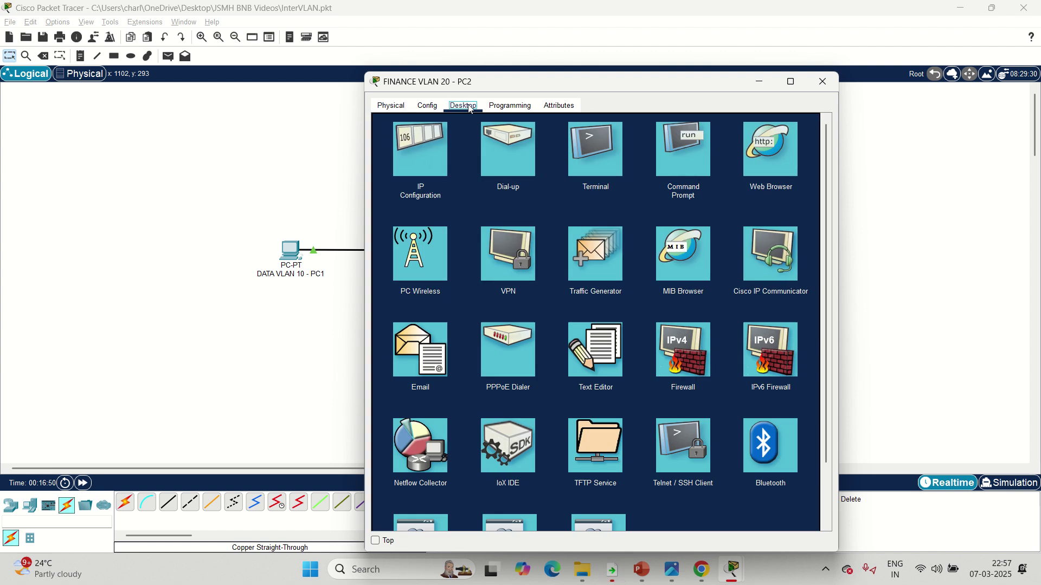
click(402, 165)
click(404, 169)
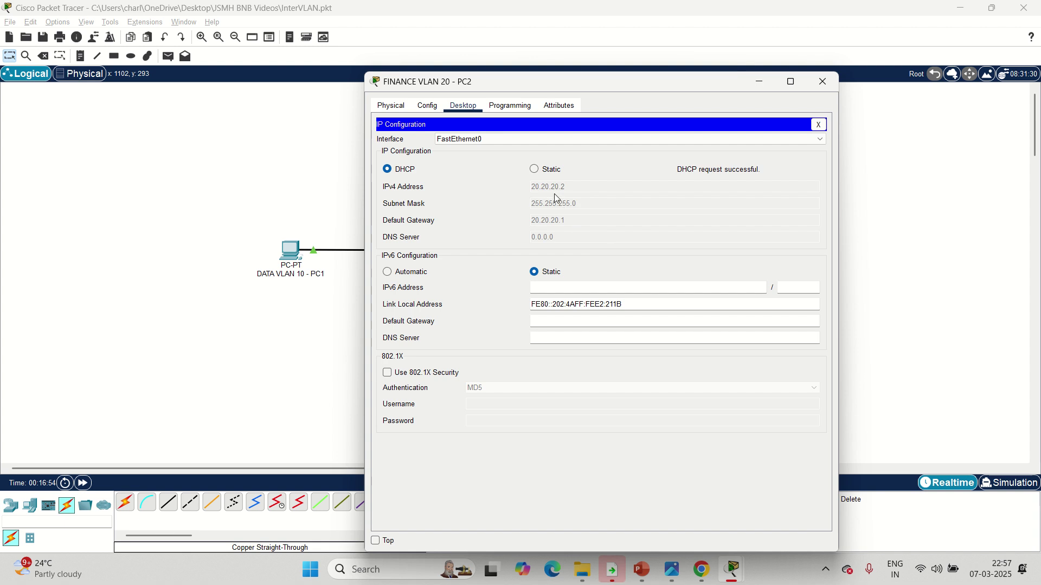
click(817, 125)
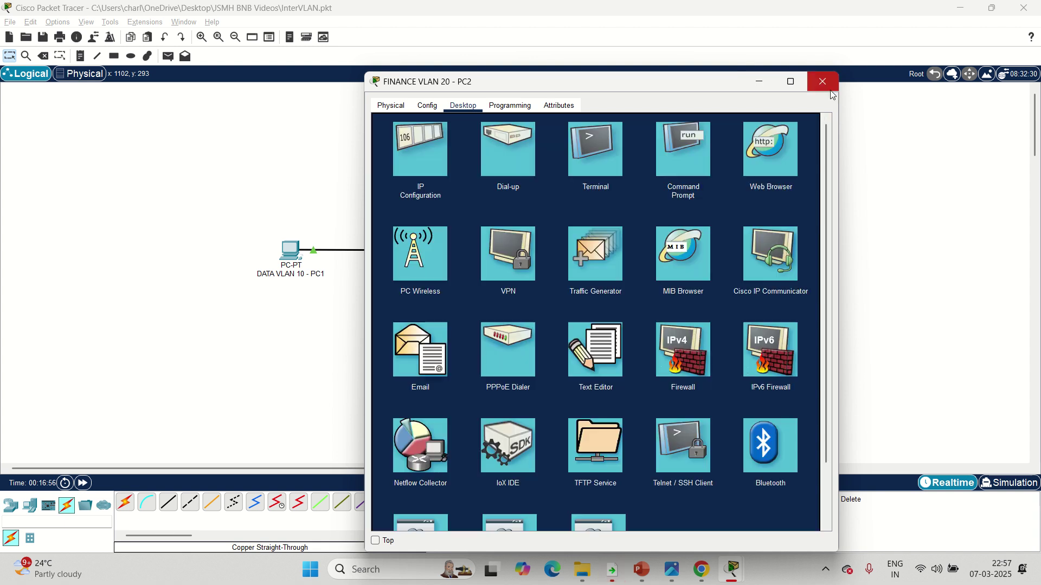
click(682, 155)
click(759, 80)
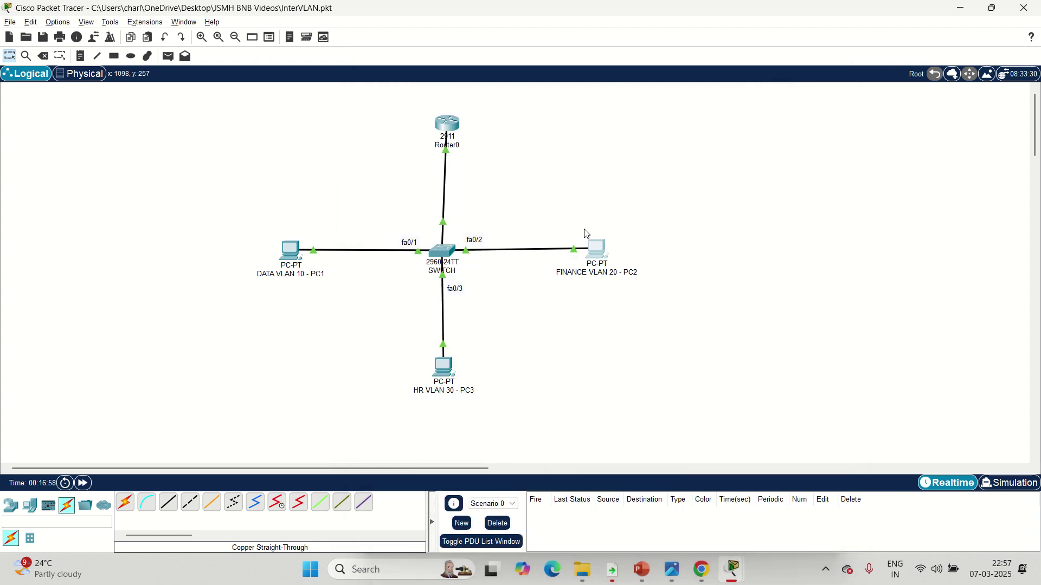
Step: Ping PC2's address 20.20.20.2 from the Command Prompt of the DATA VLAN 10 PC1
click(320, 267)
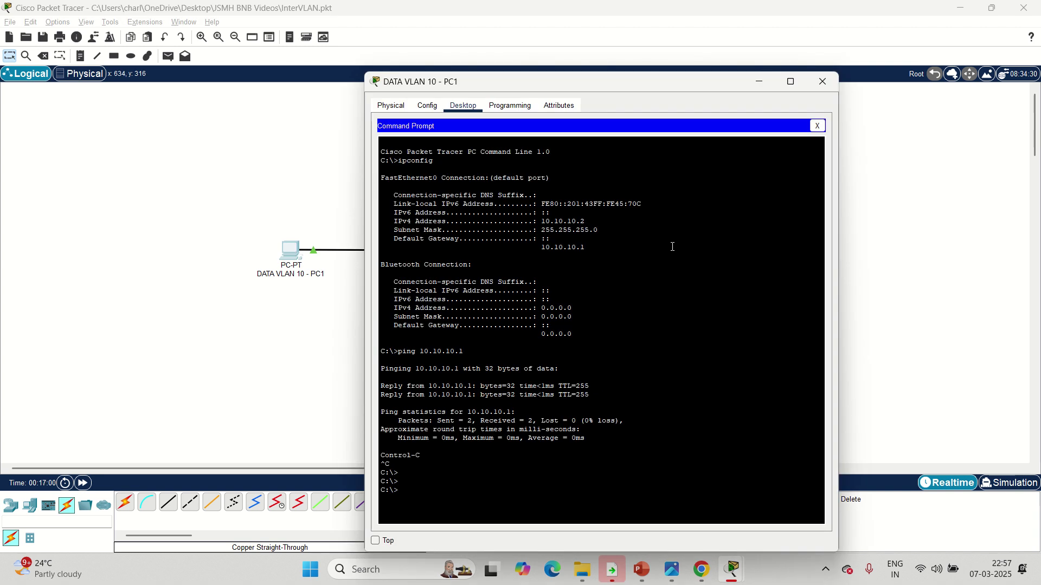
key(Return)
key(Return)
text(ping 20.20.20.2)
key(Return)
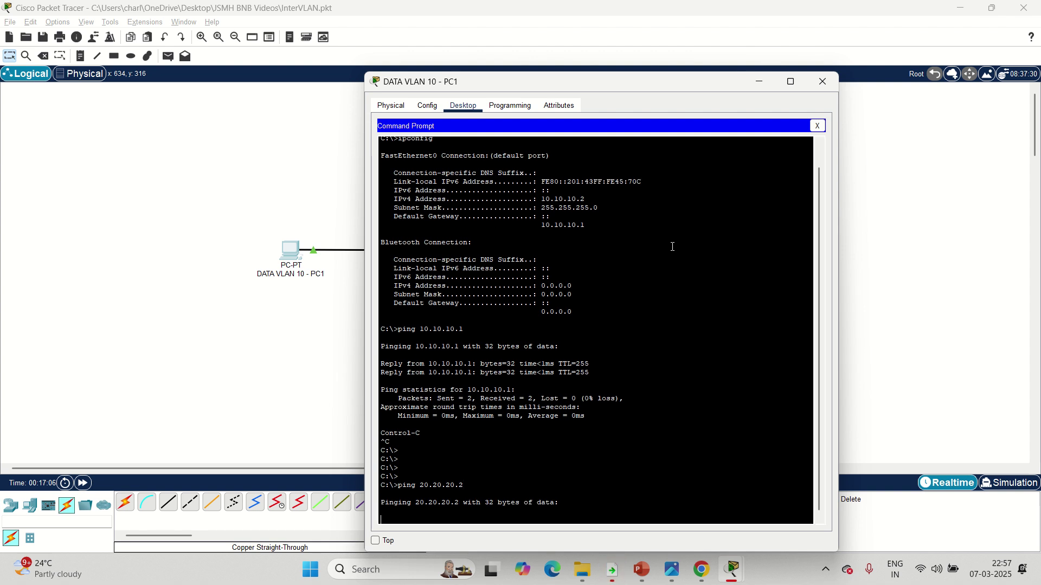
Step: Run ipconfig in PC2's Command Prompt to examine its address and default gateway, and close the PC2 window
key(alt+Tab)
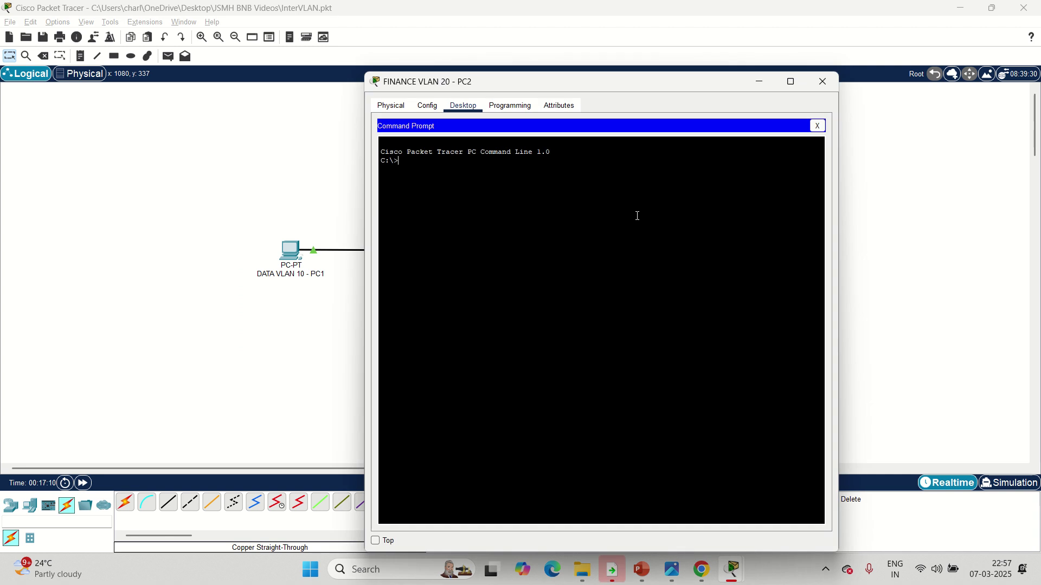
key(Return)
key(Return)
text(ipconfig)
key(Return)
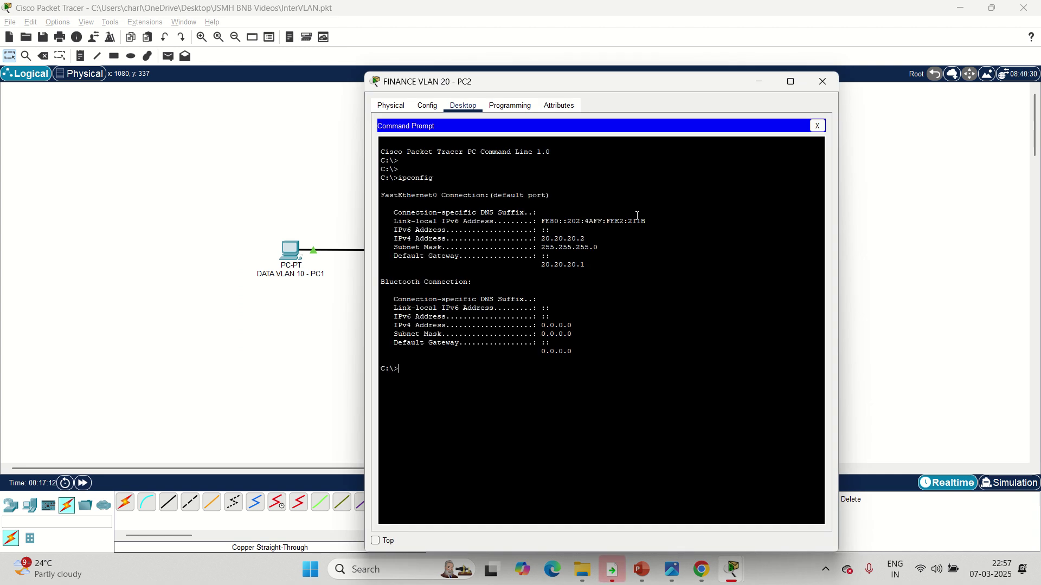
click(822, 81)
Step: Return to PC1's Command Prompt, repeat the ping to 20.20.20.2 and close the PC1 window
key(alt+Tab)
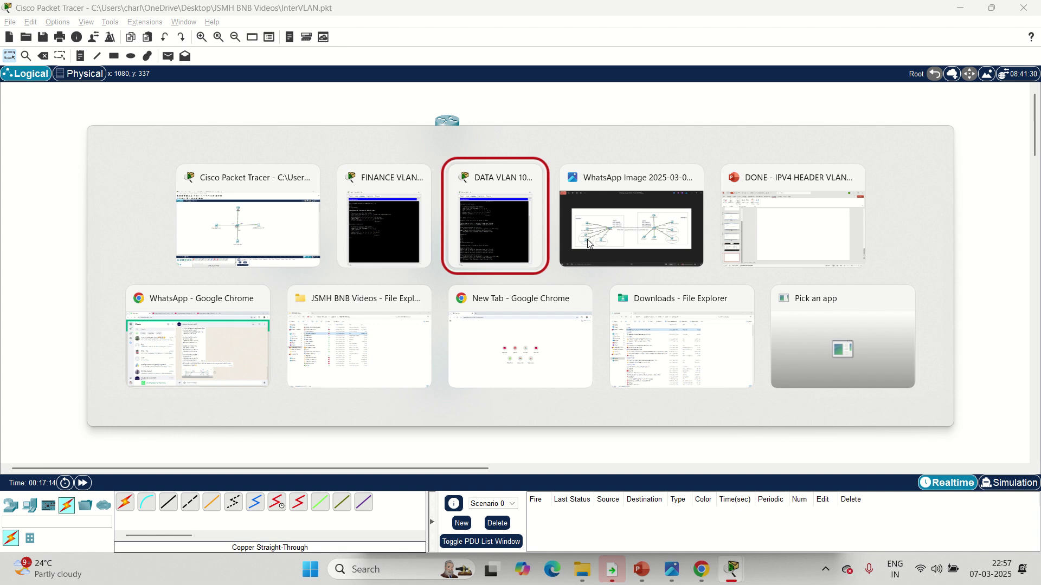
key(Return)
key(Return)
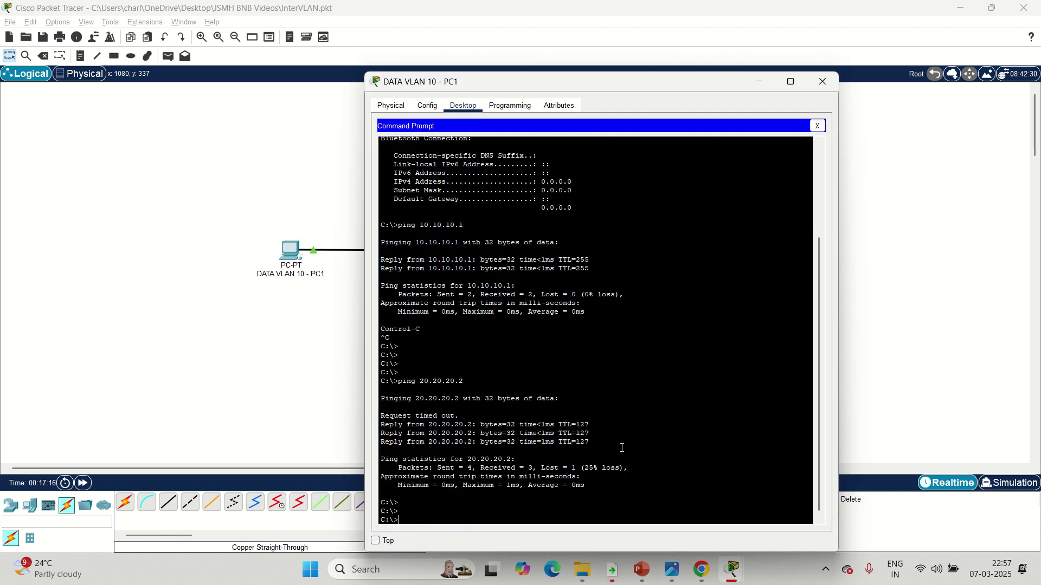
key(Up)
key(Return)
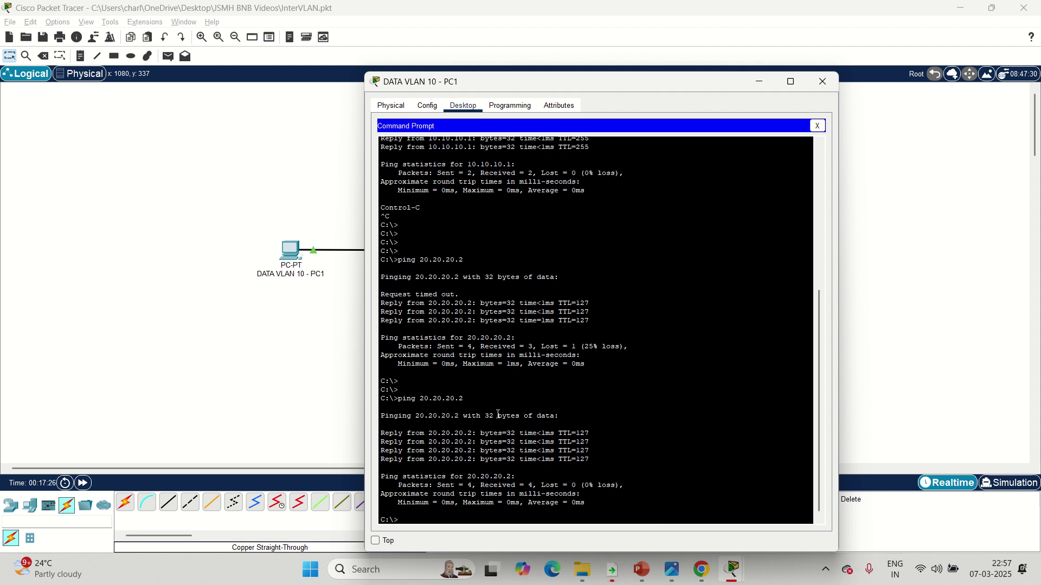
click(822, 81)
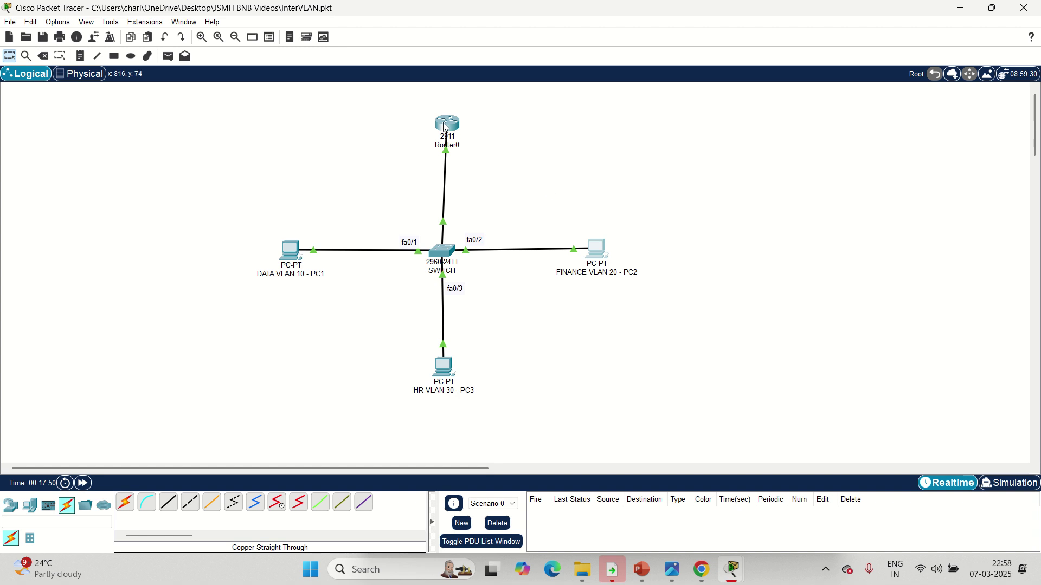
mouse_move(486, 5)
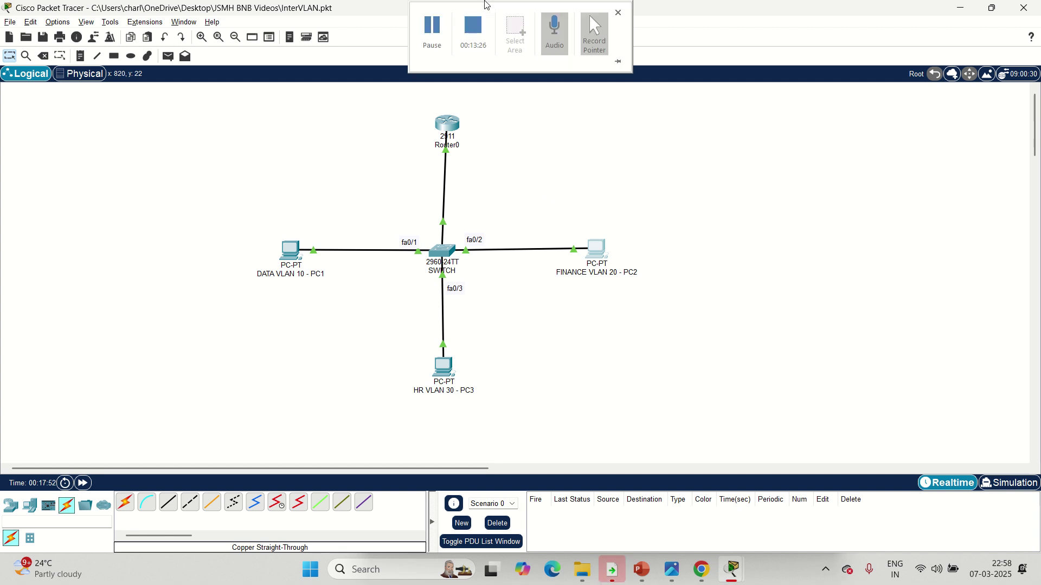